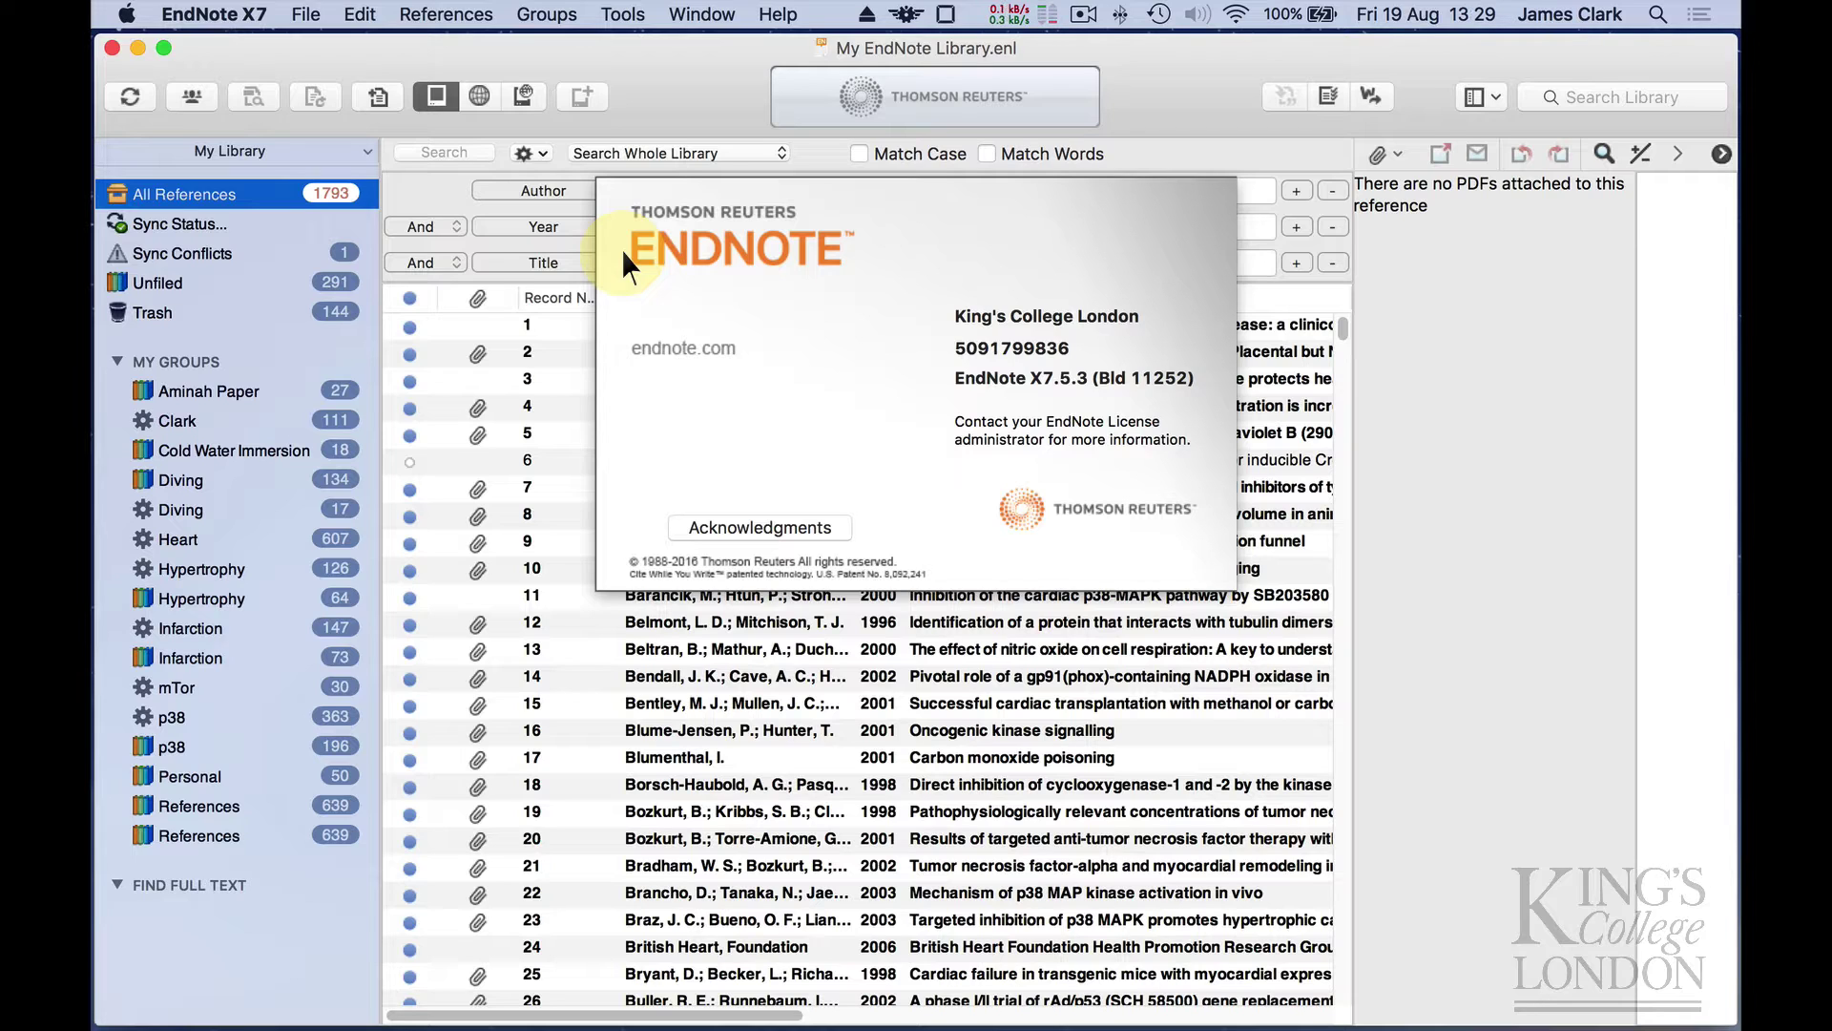
# Dismiss the About EndNote window to reveal the 1793 references in My EndNote Library.
pyautogui.click(637, 259)
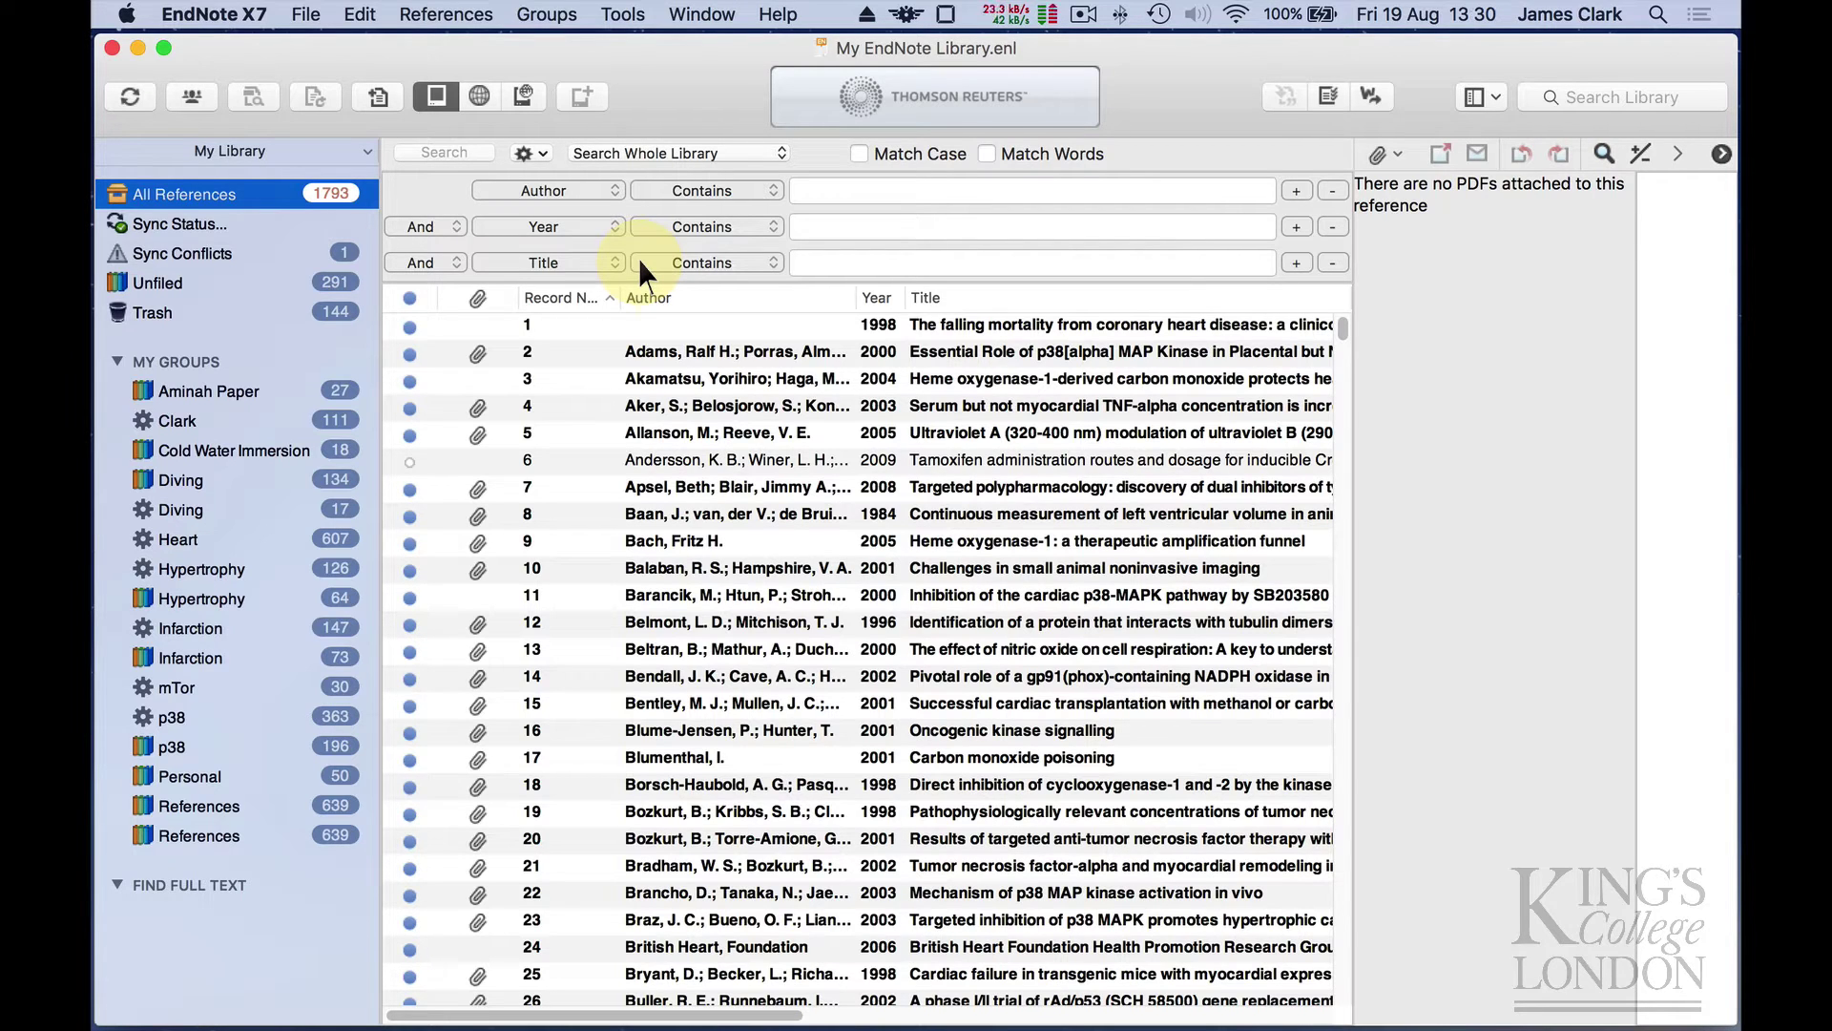
# Close My EndNote Library, create a new library saved as Demo.enl, and move and enlarge its window.
pyautogui.click(310, 15)
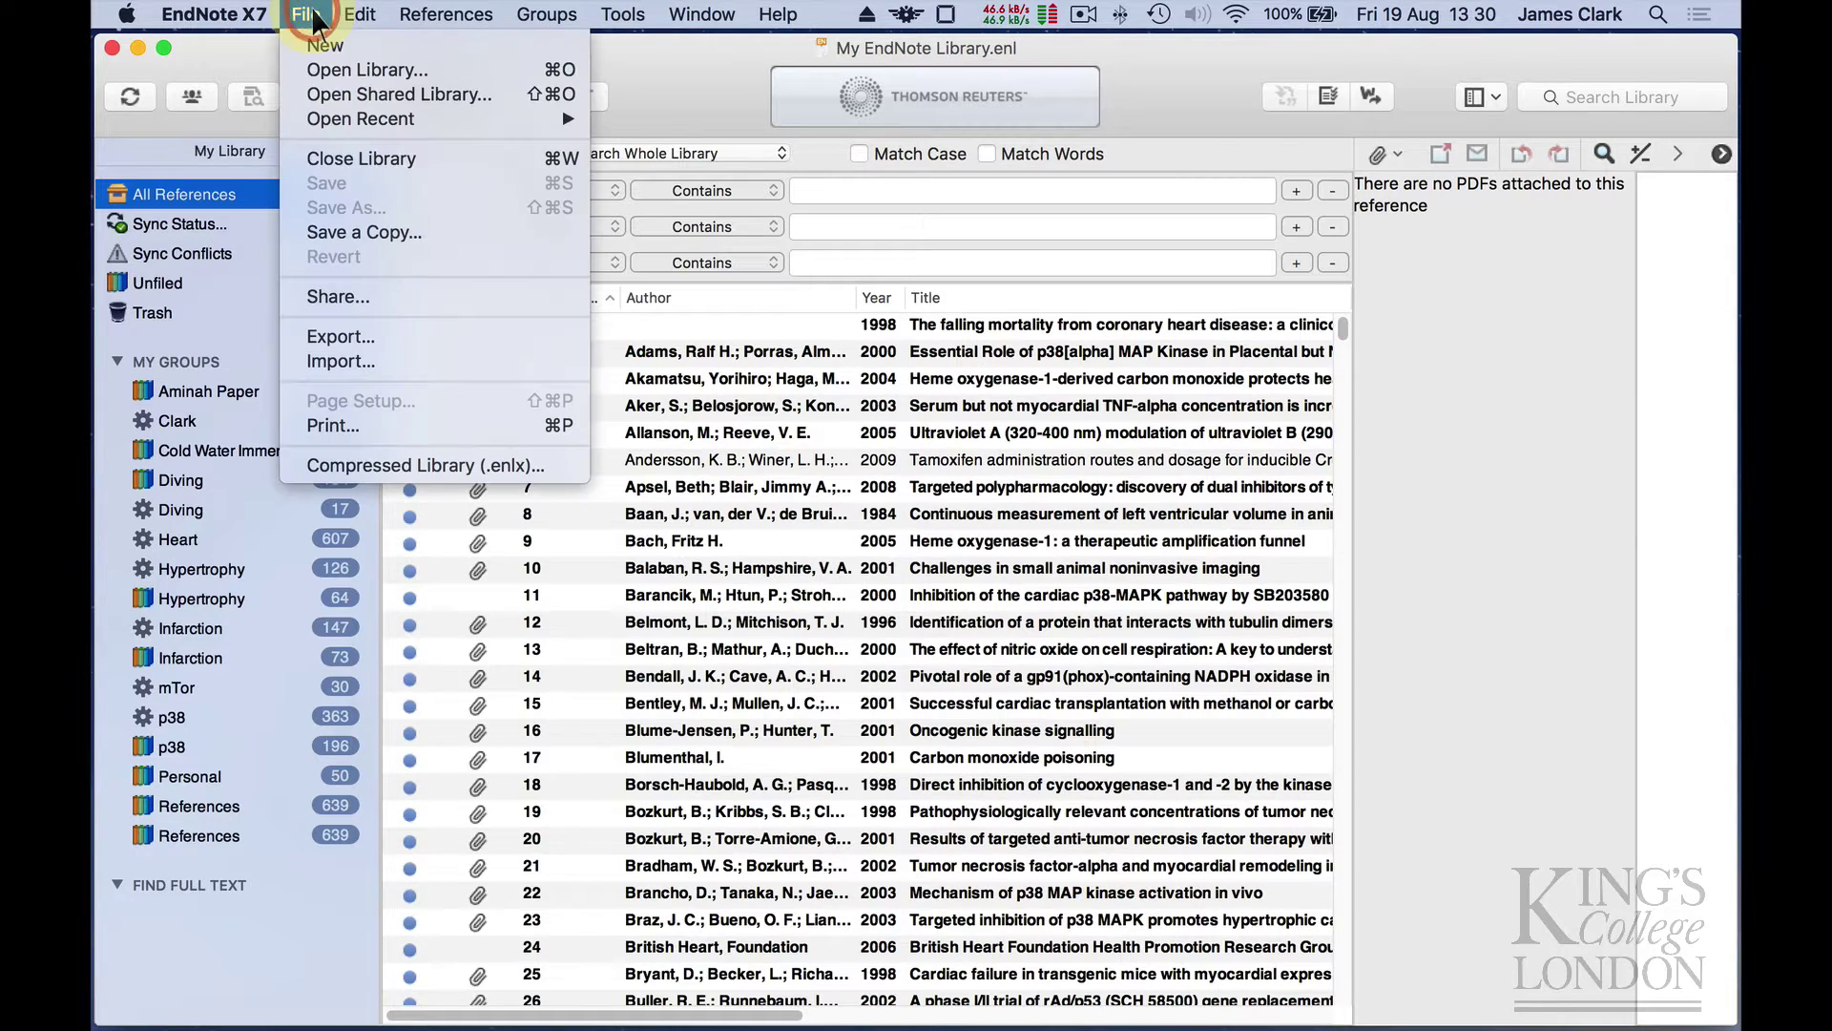
pyautogui.click(374, 158)
pyautogui.click(301, 26)
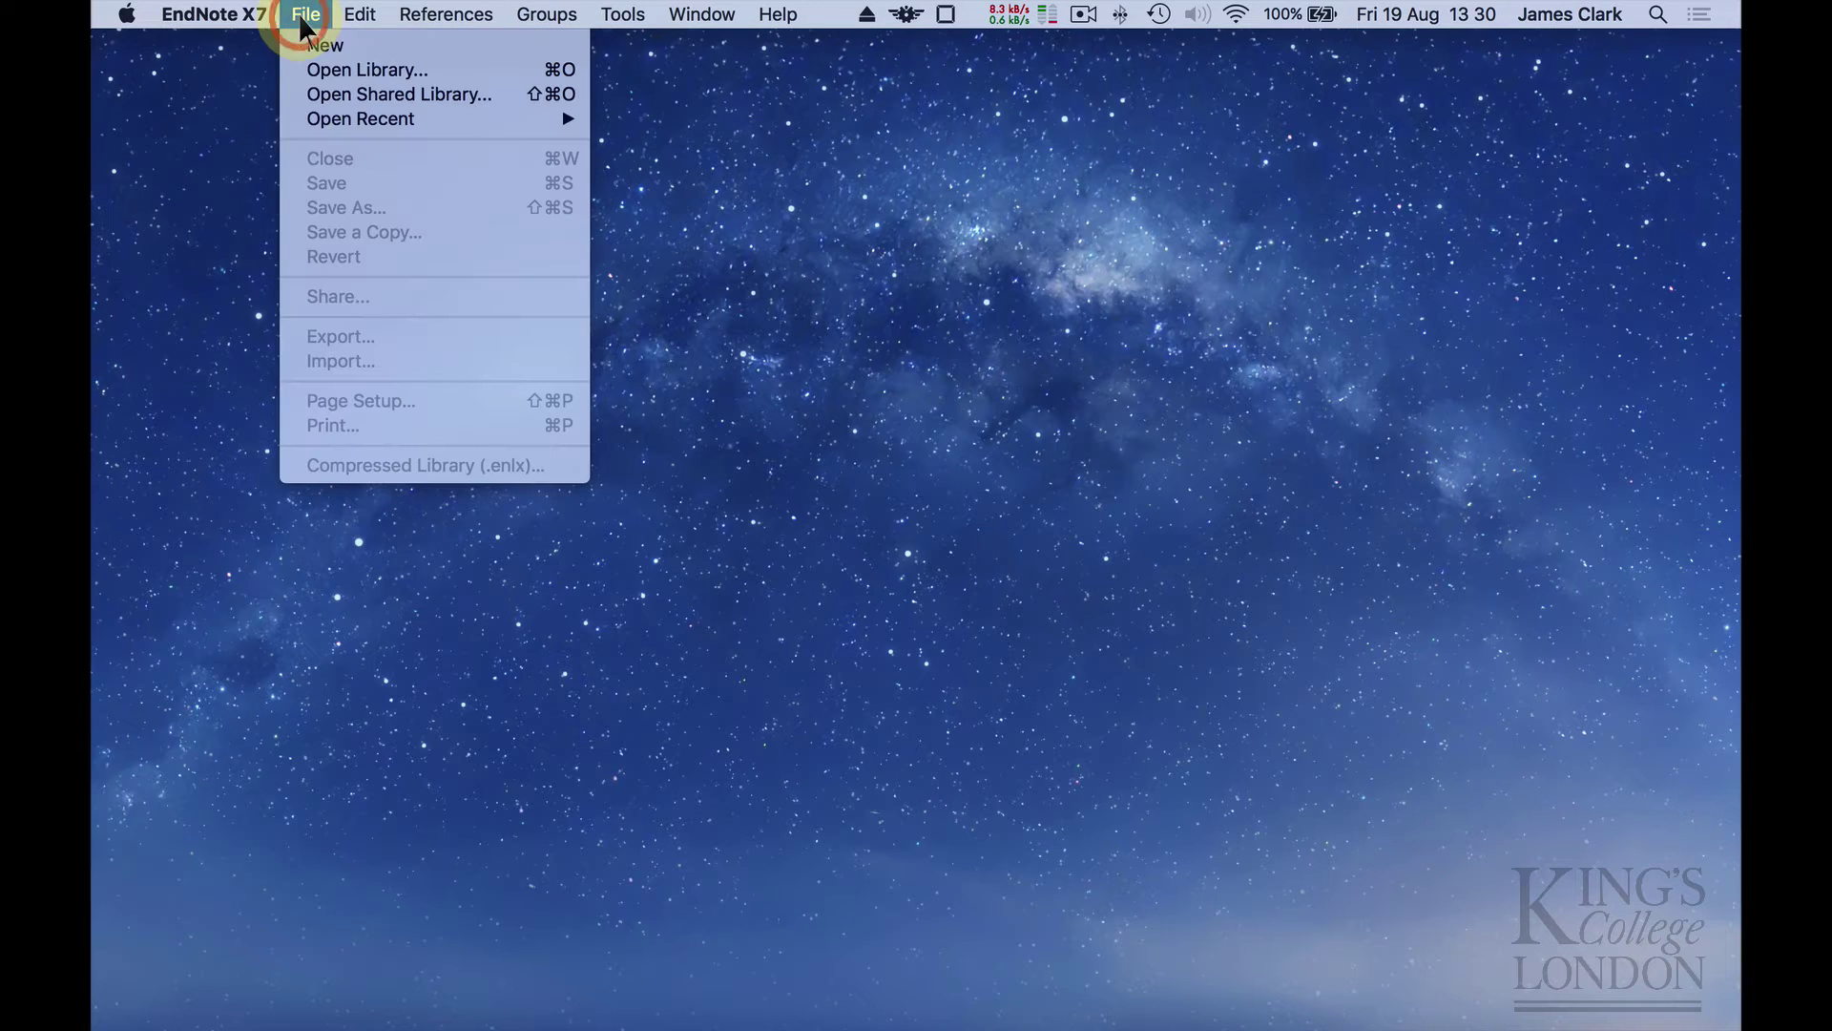
pyautogui.click(307, 44)
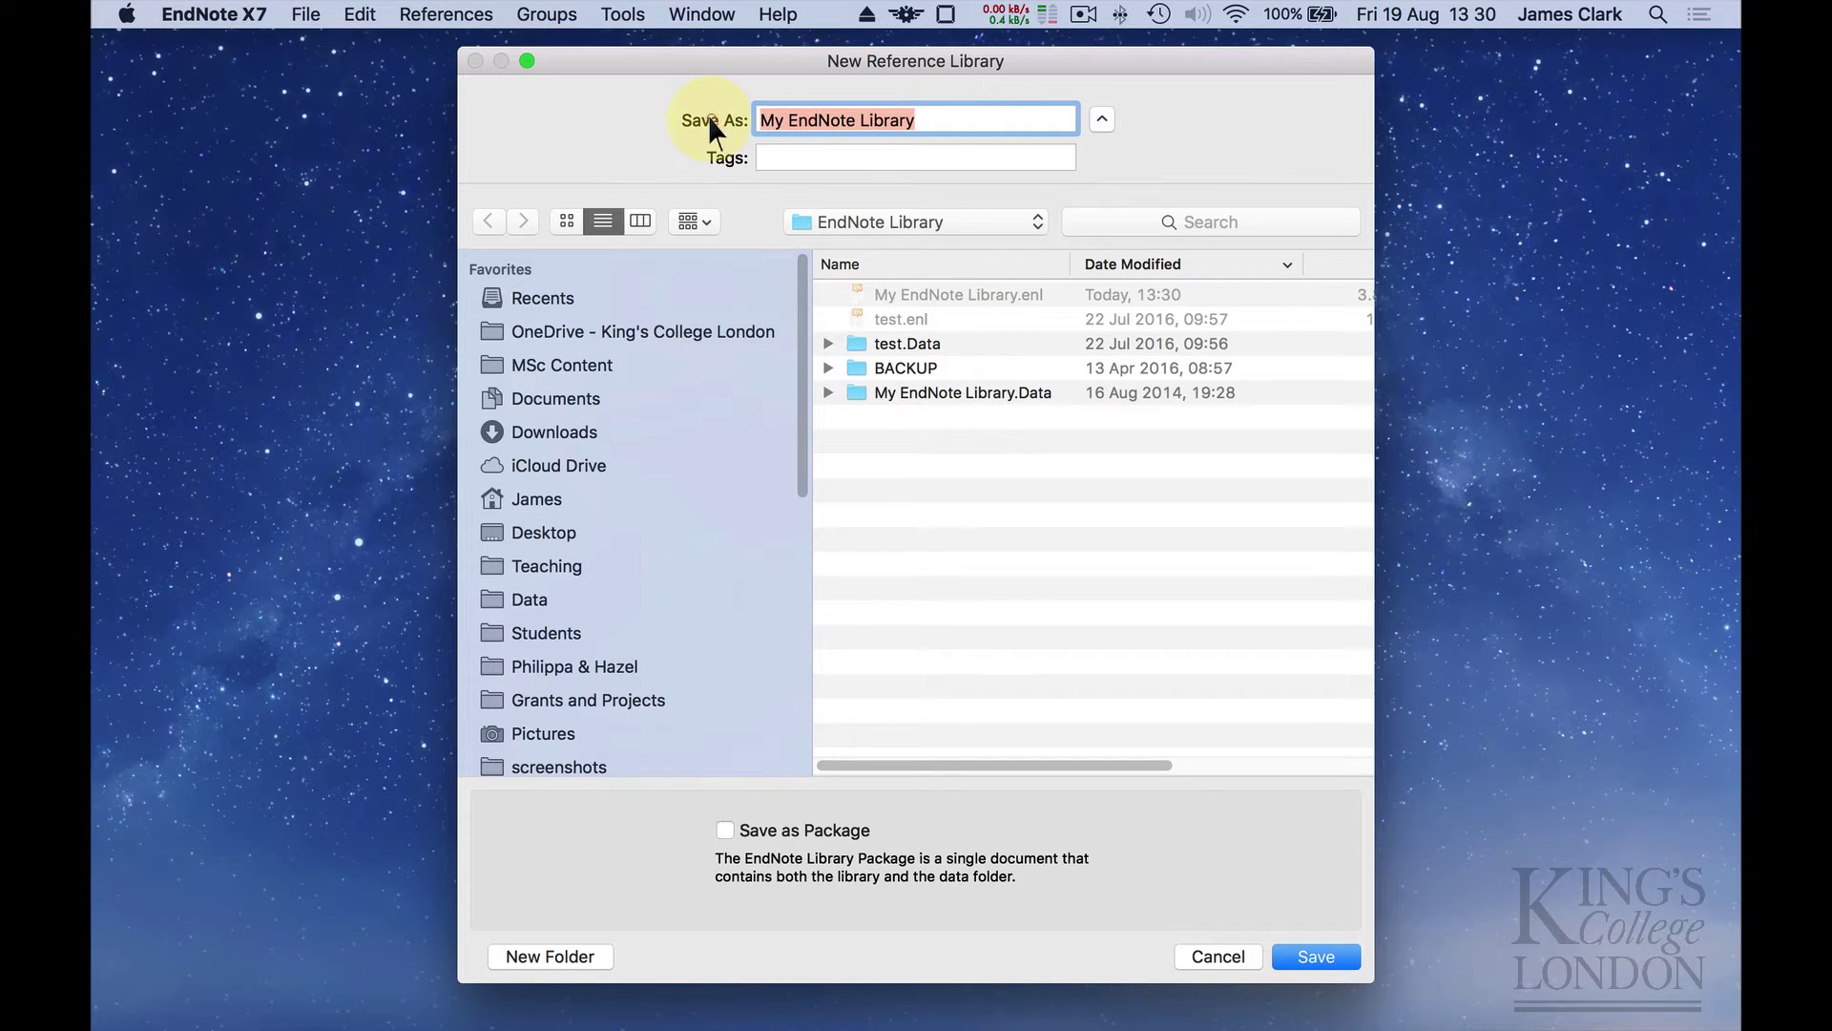
pyautogui.write('Demo')
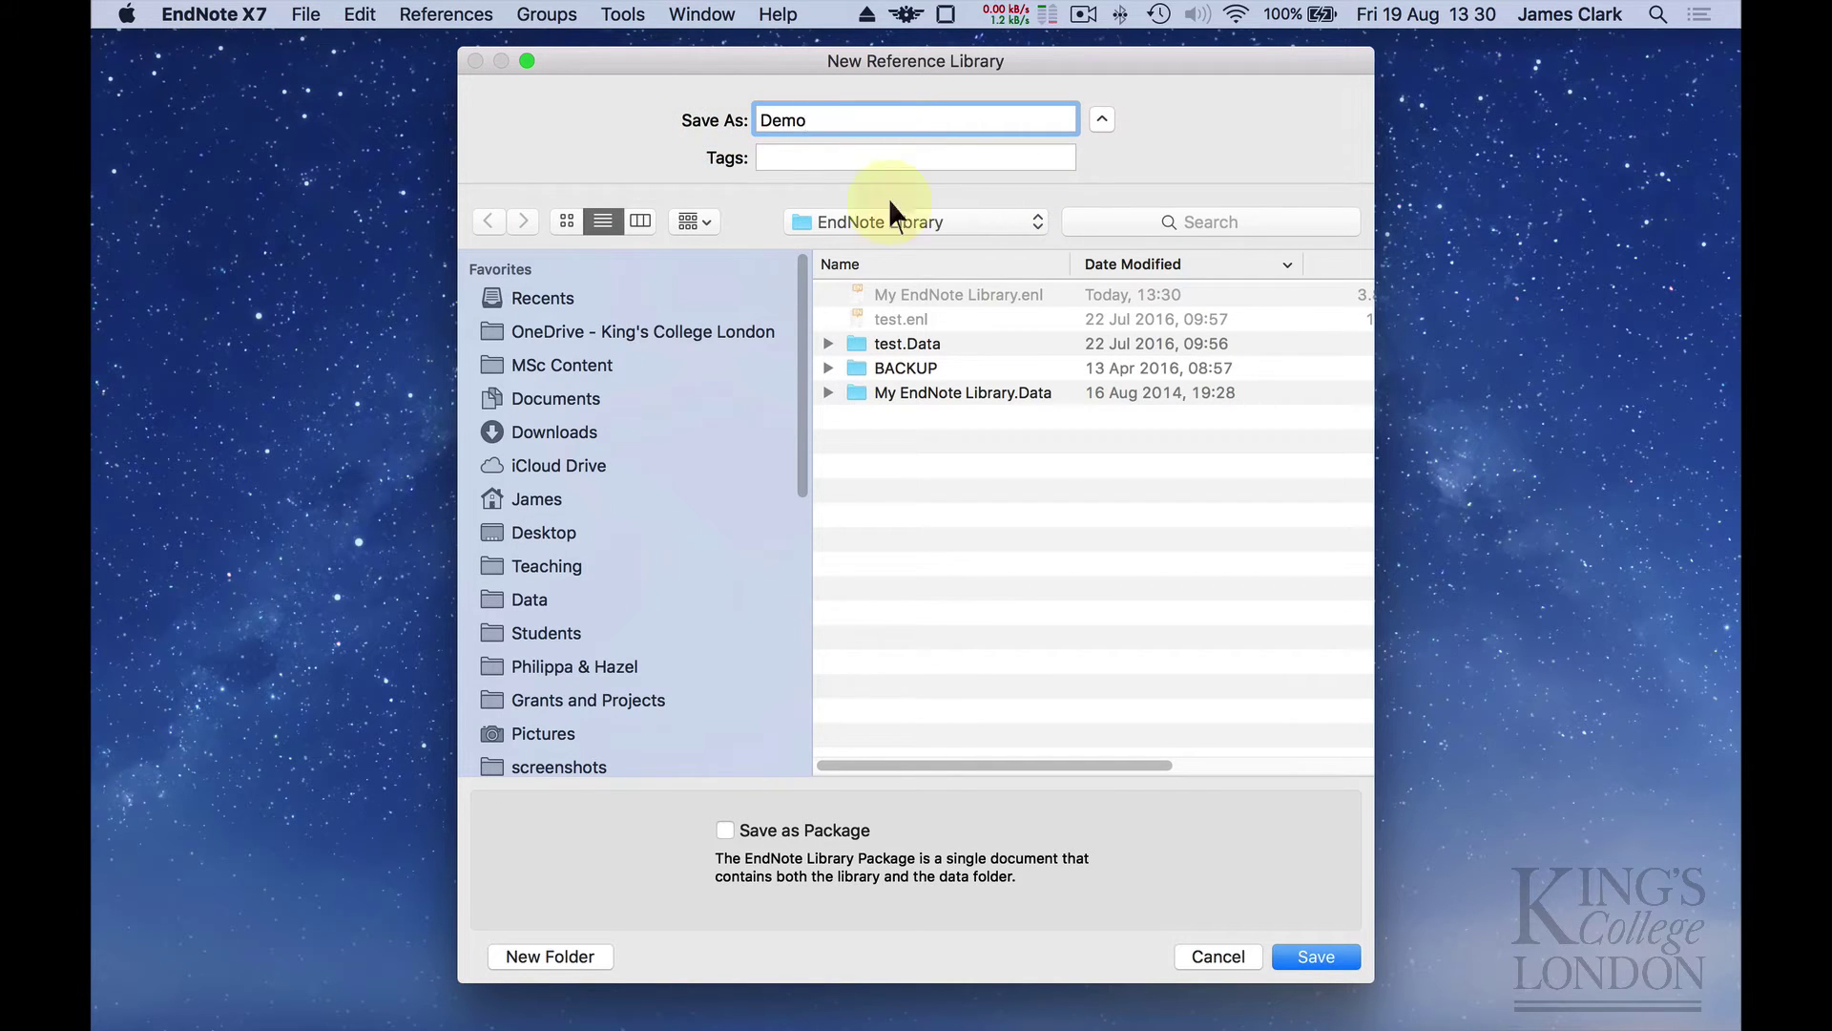
pyautogui.click(1323, 959)
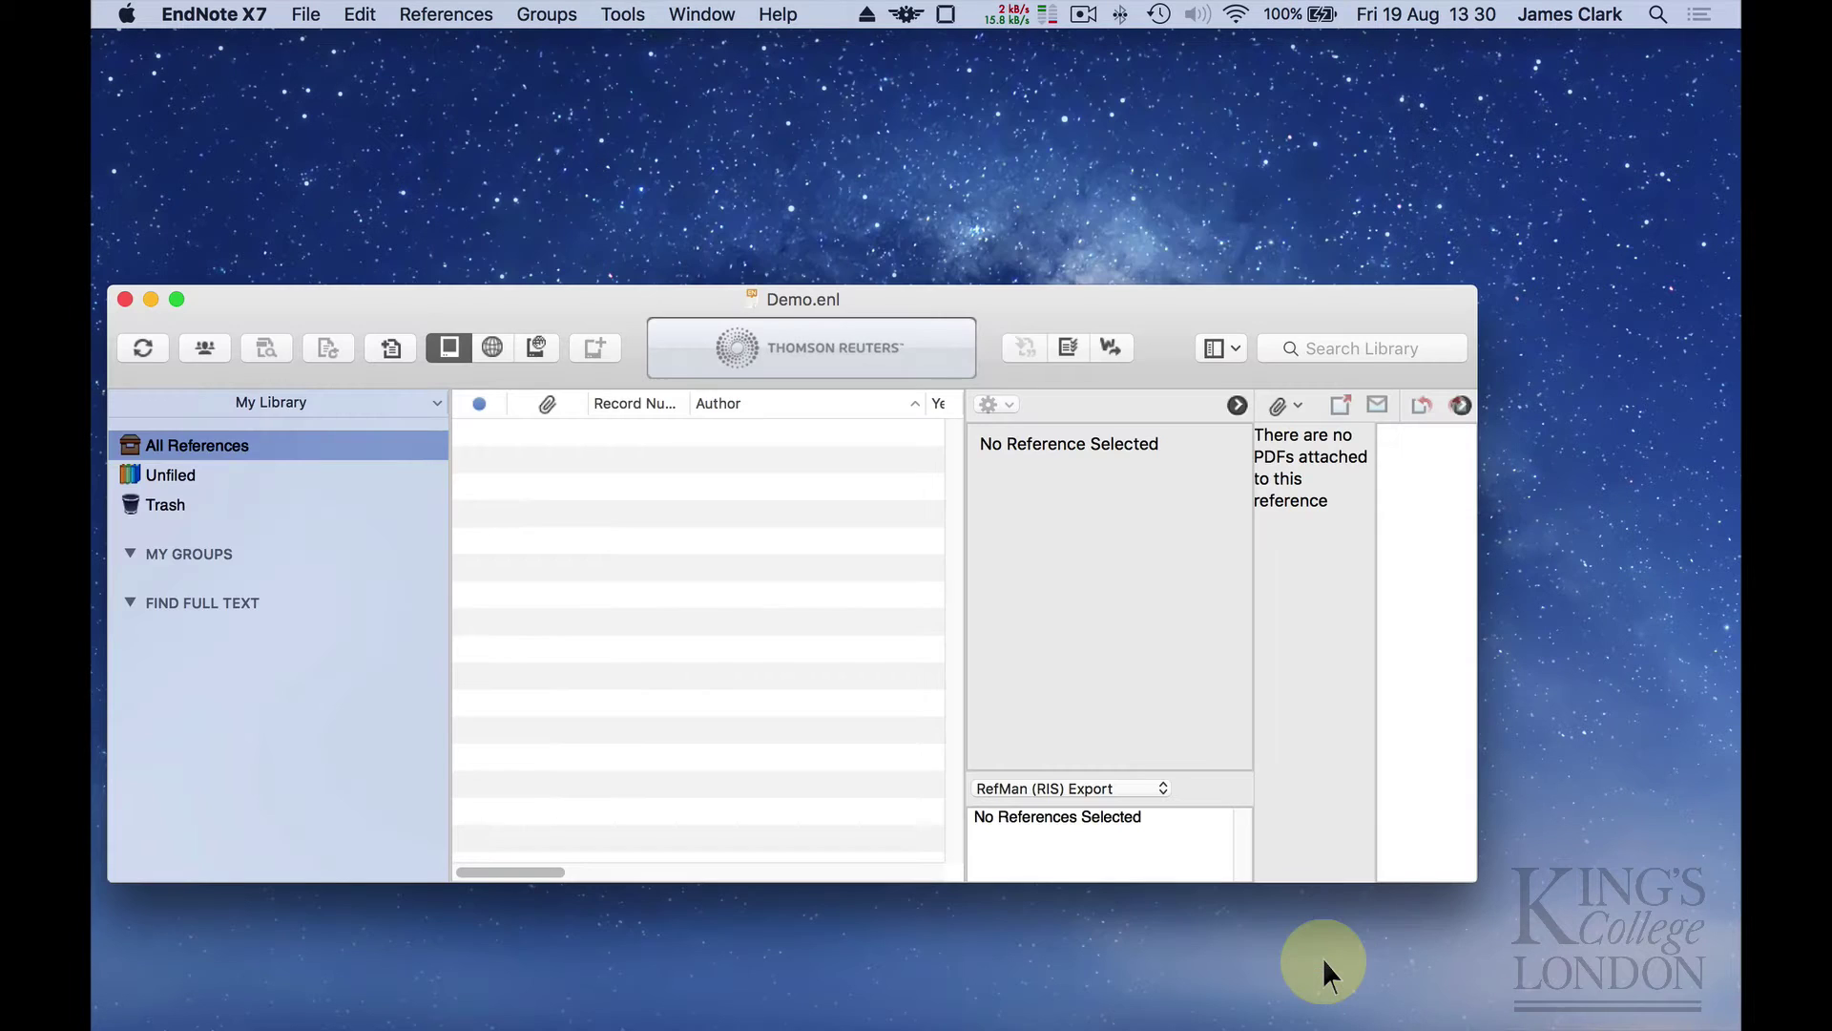
pyautogui.moveTo(1013, 300); pyautogui.dragTo(1030, 53)
pyautogui.moveTo(1493, 631); pyautogui.dragTo(1715, 1021)
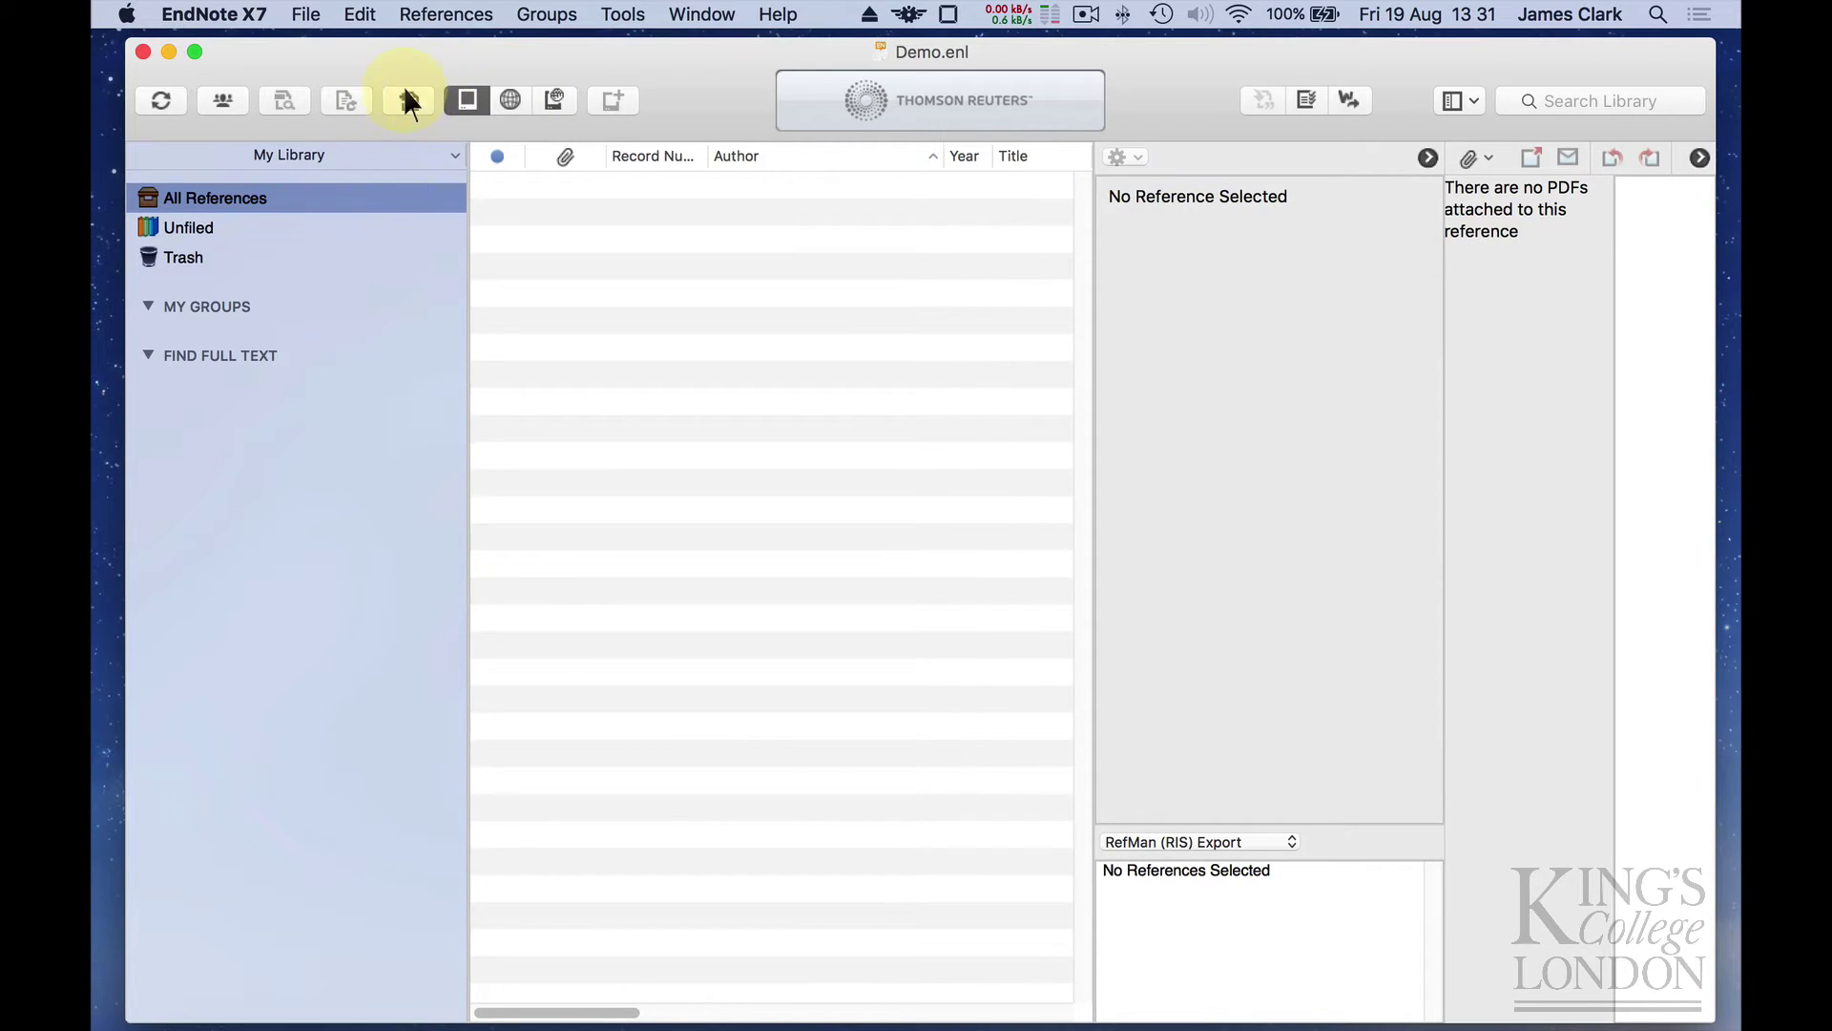
# Start a new blank reference, centre its window, and browse reference types, keeping Journal Article.
pyautogui.click(434, 15)
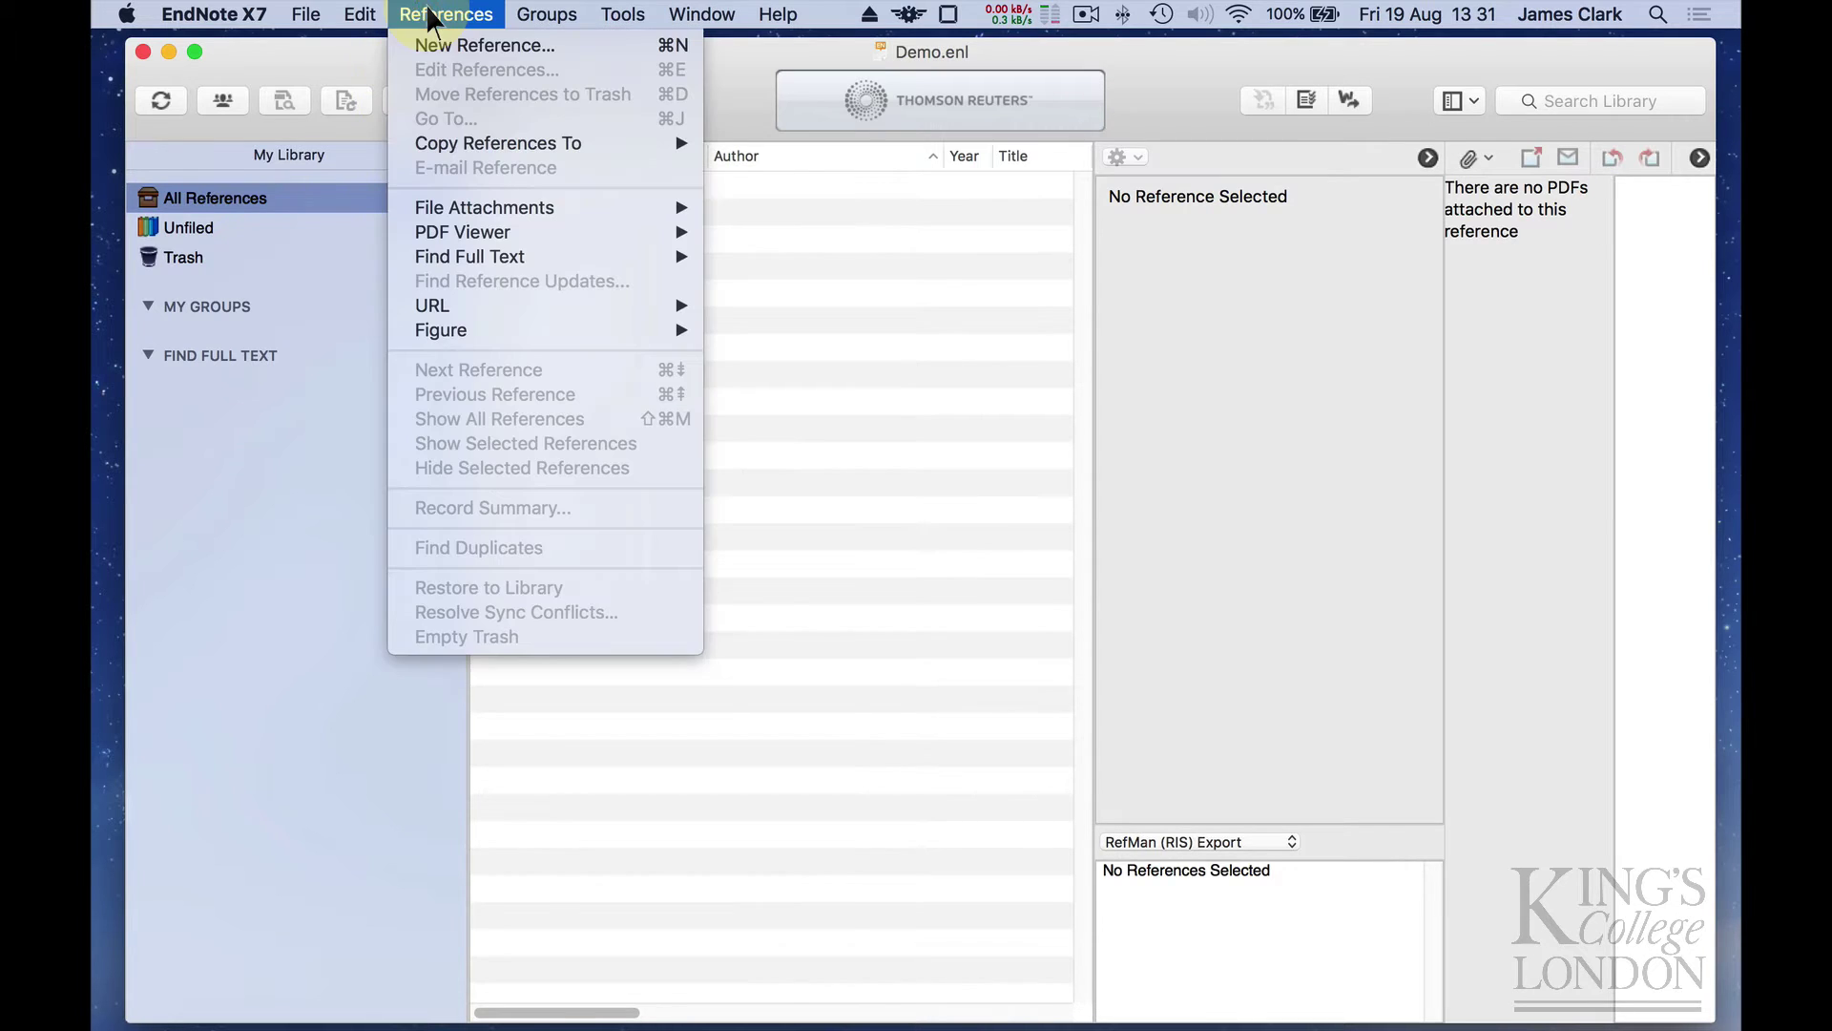
pyautogui.click(335, 69)
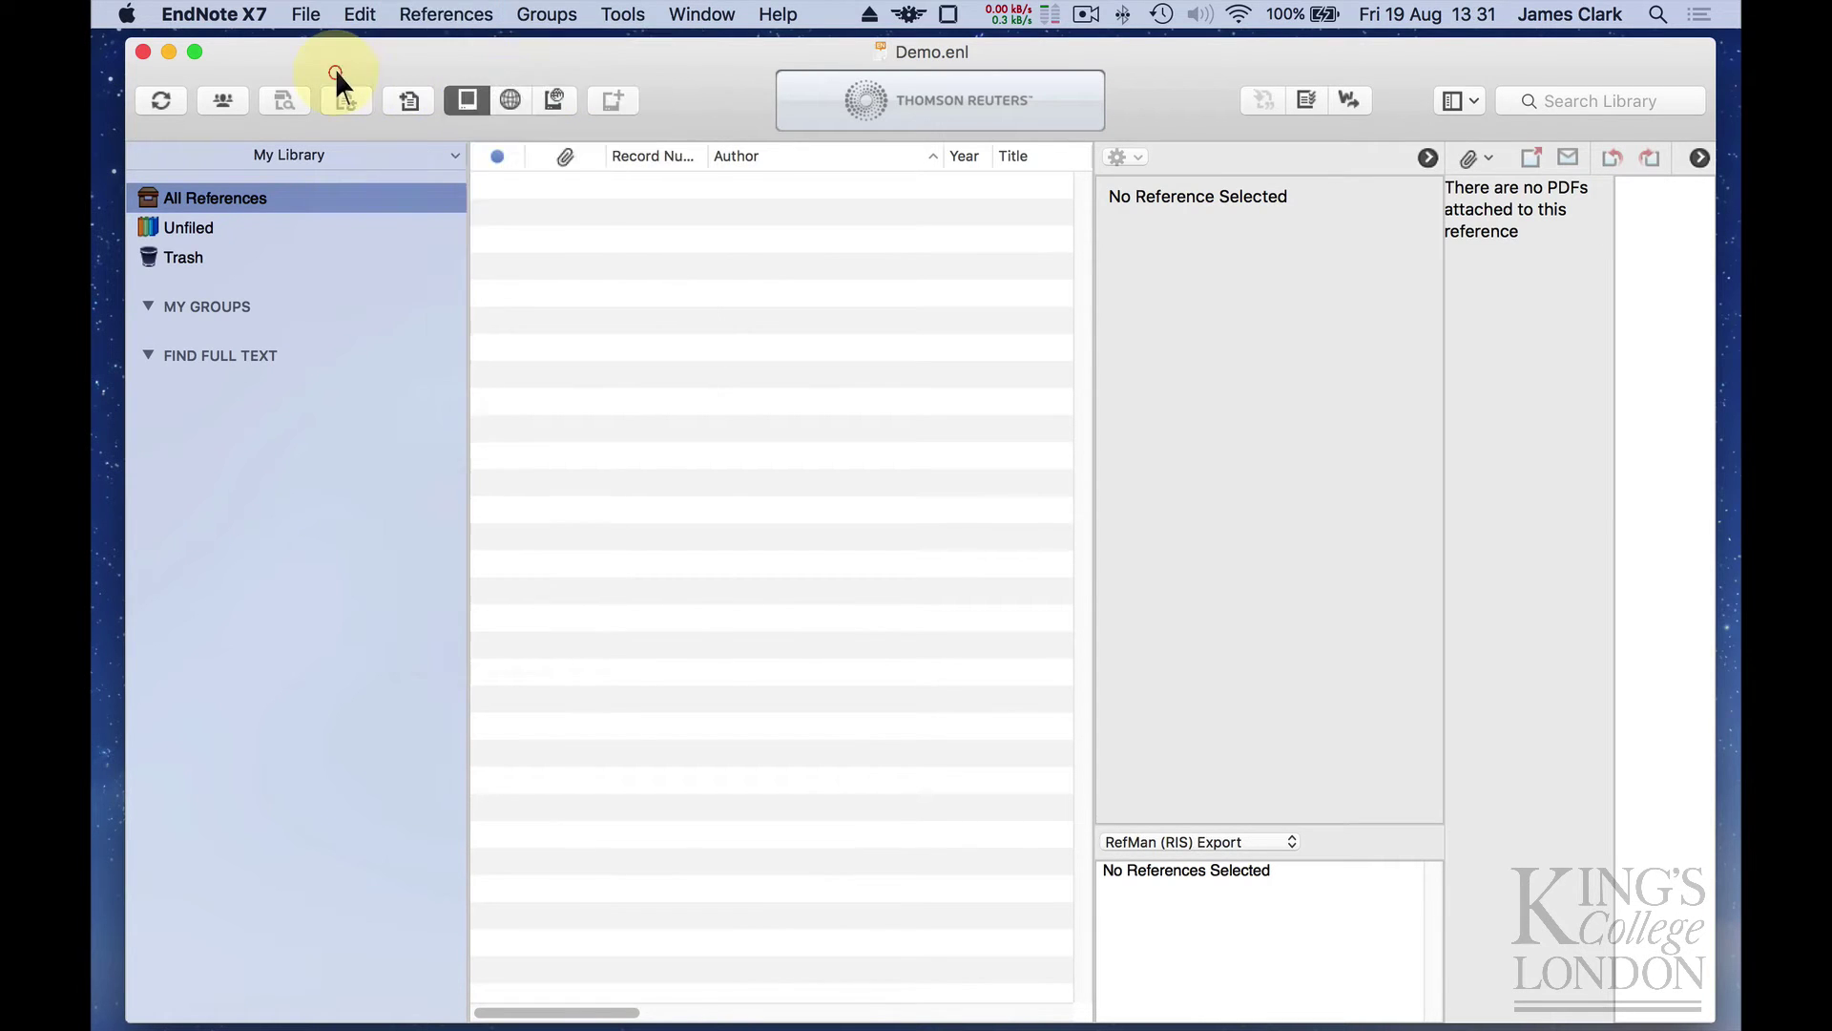
pyautogui.click(404, 103)
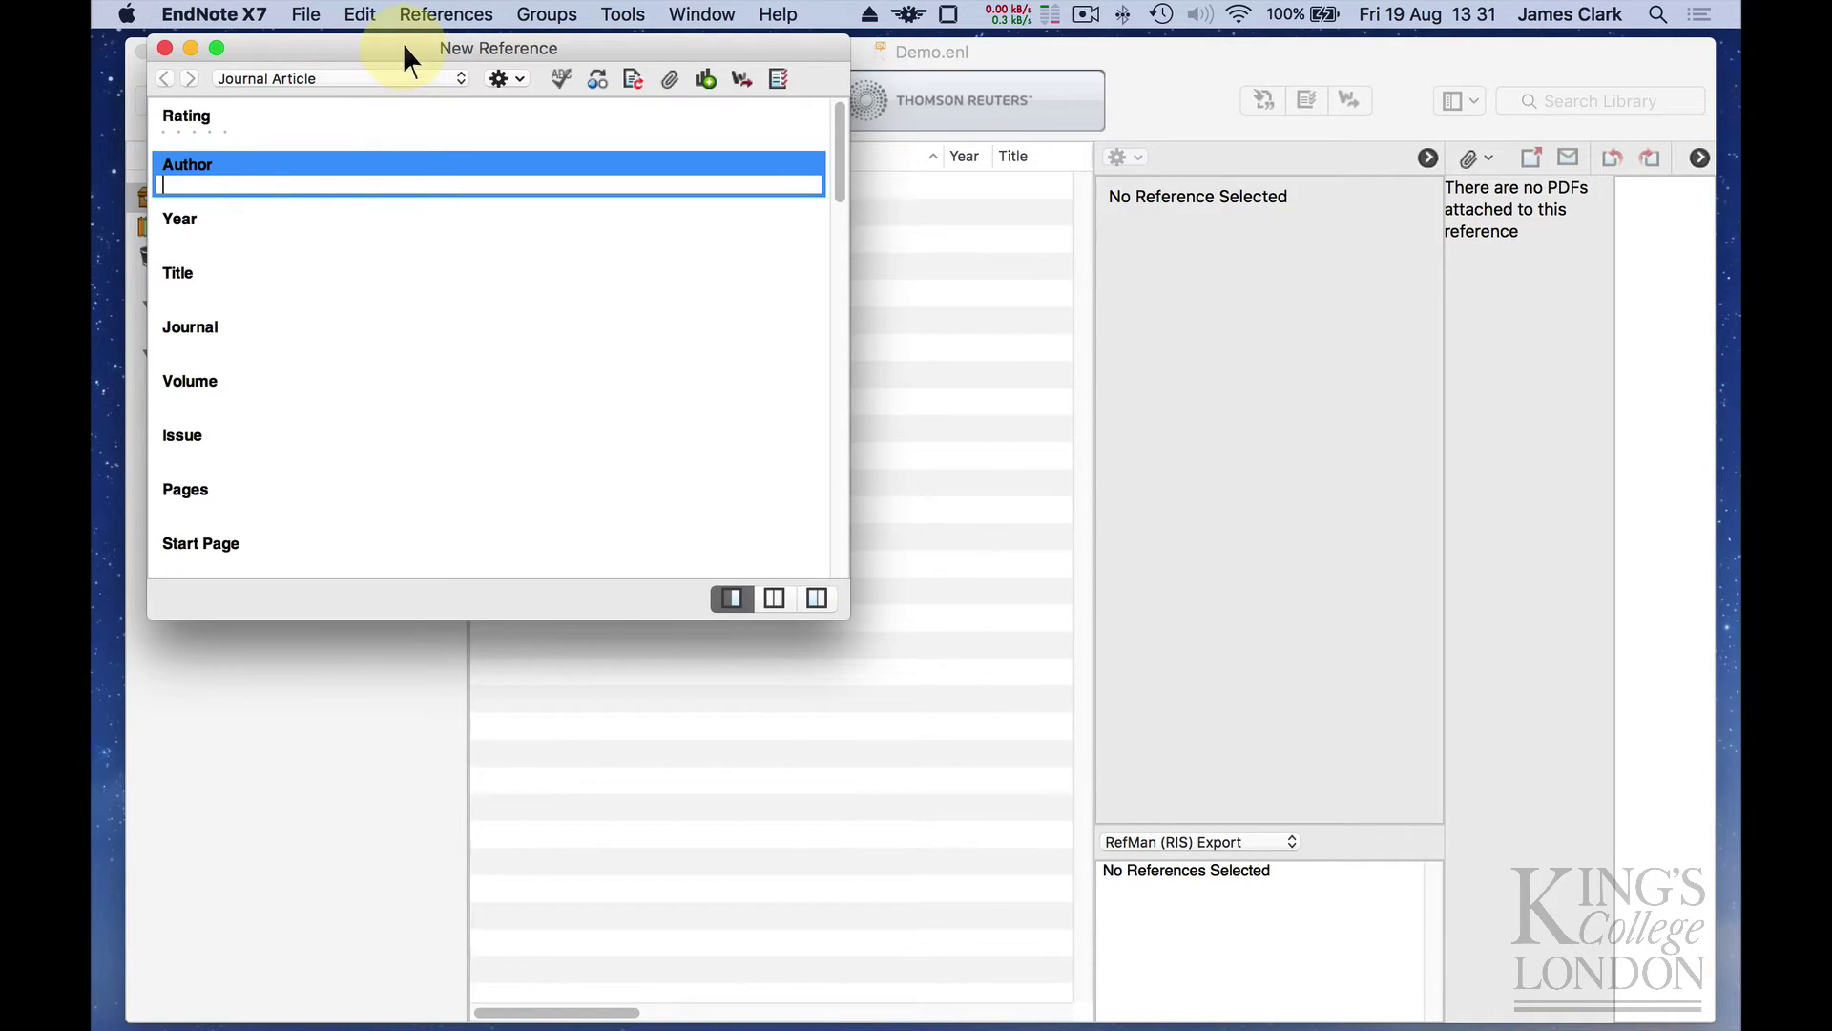
pyautogui.moveTo(403, 44); pyautogui.dragTo(644, 244)
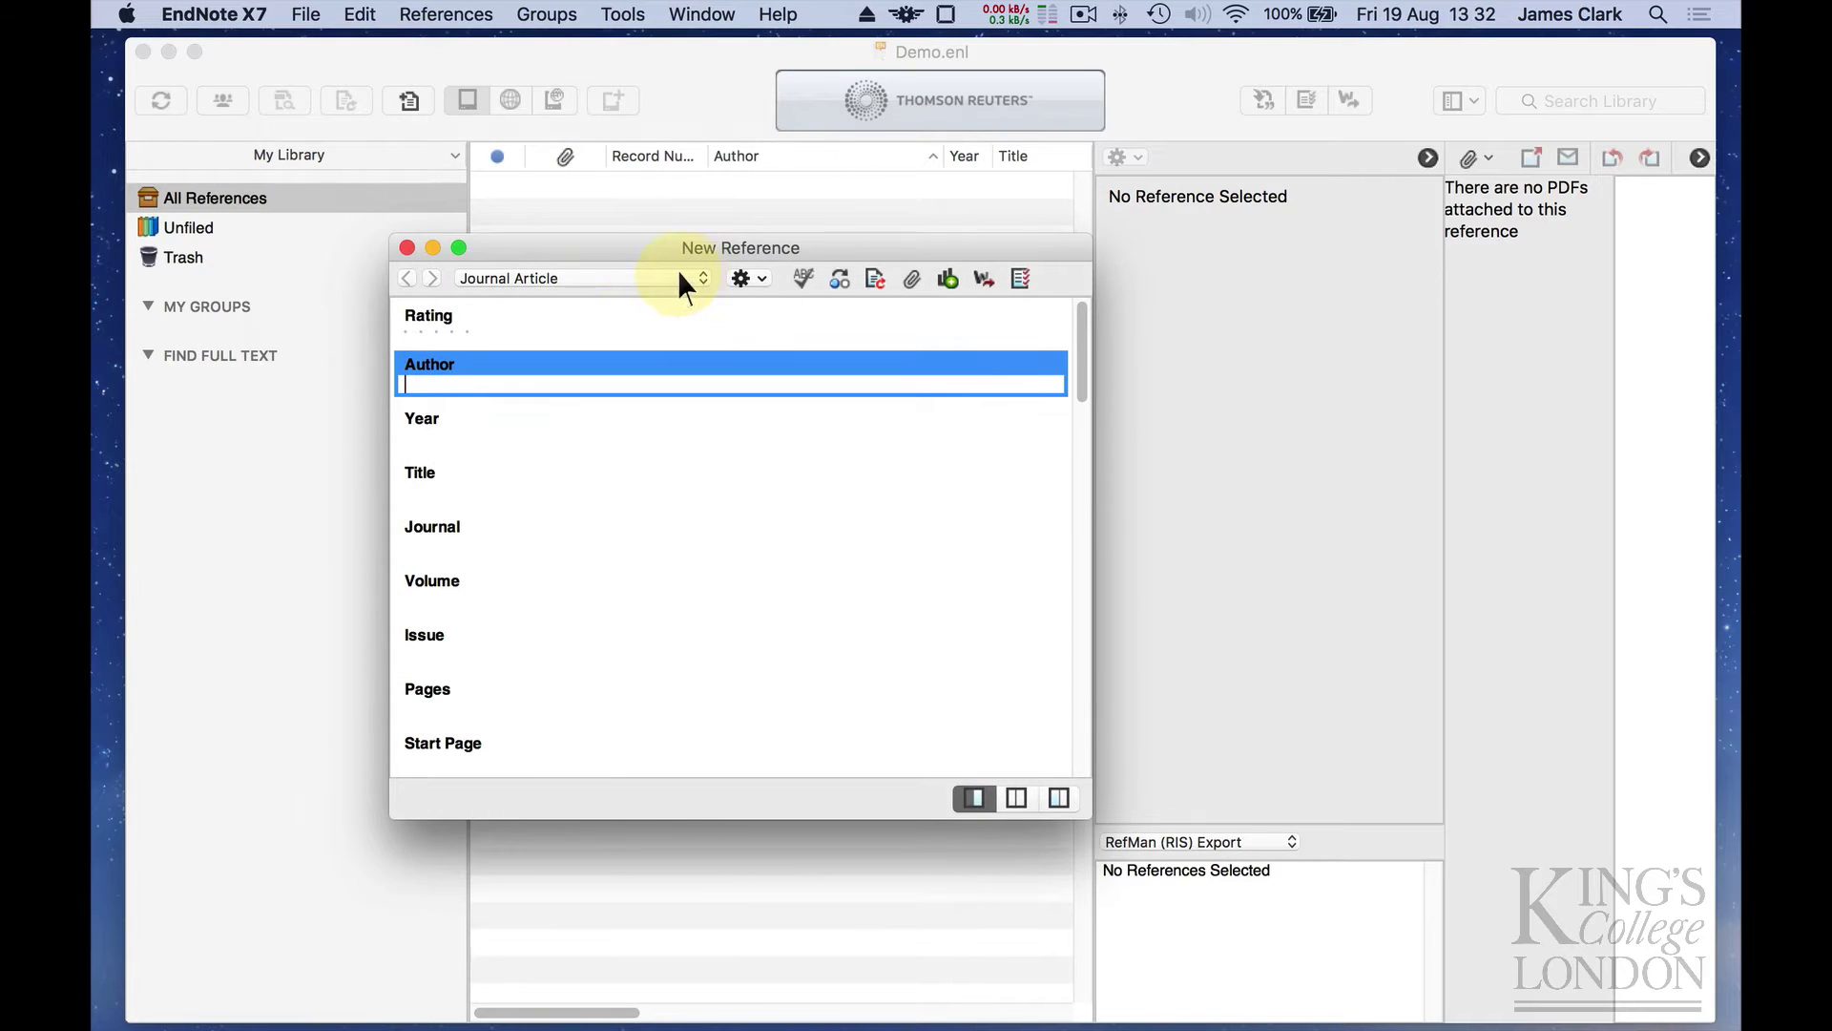
pyautogui.click(679, 277)
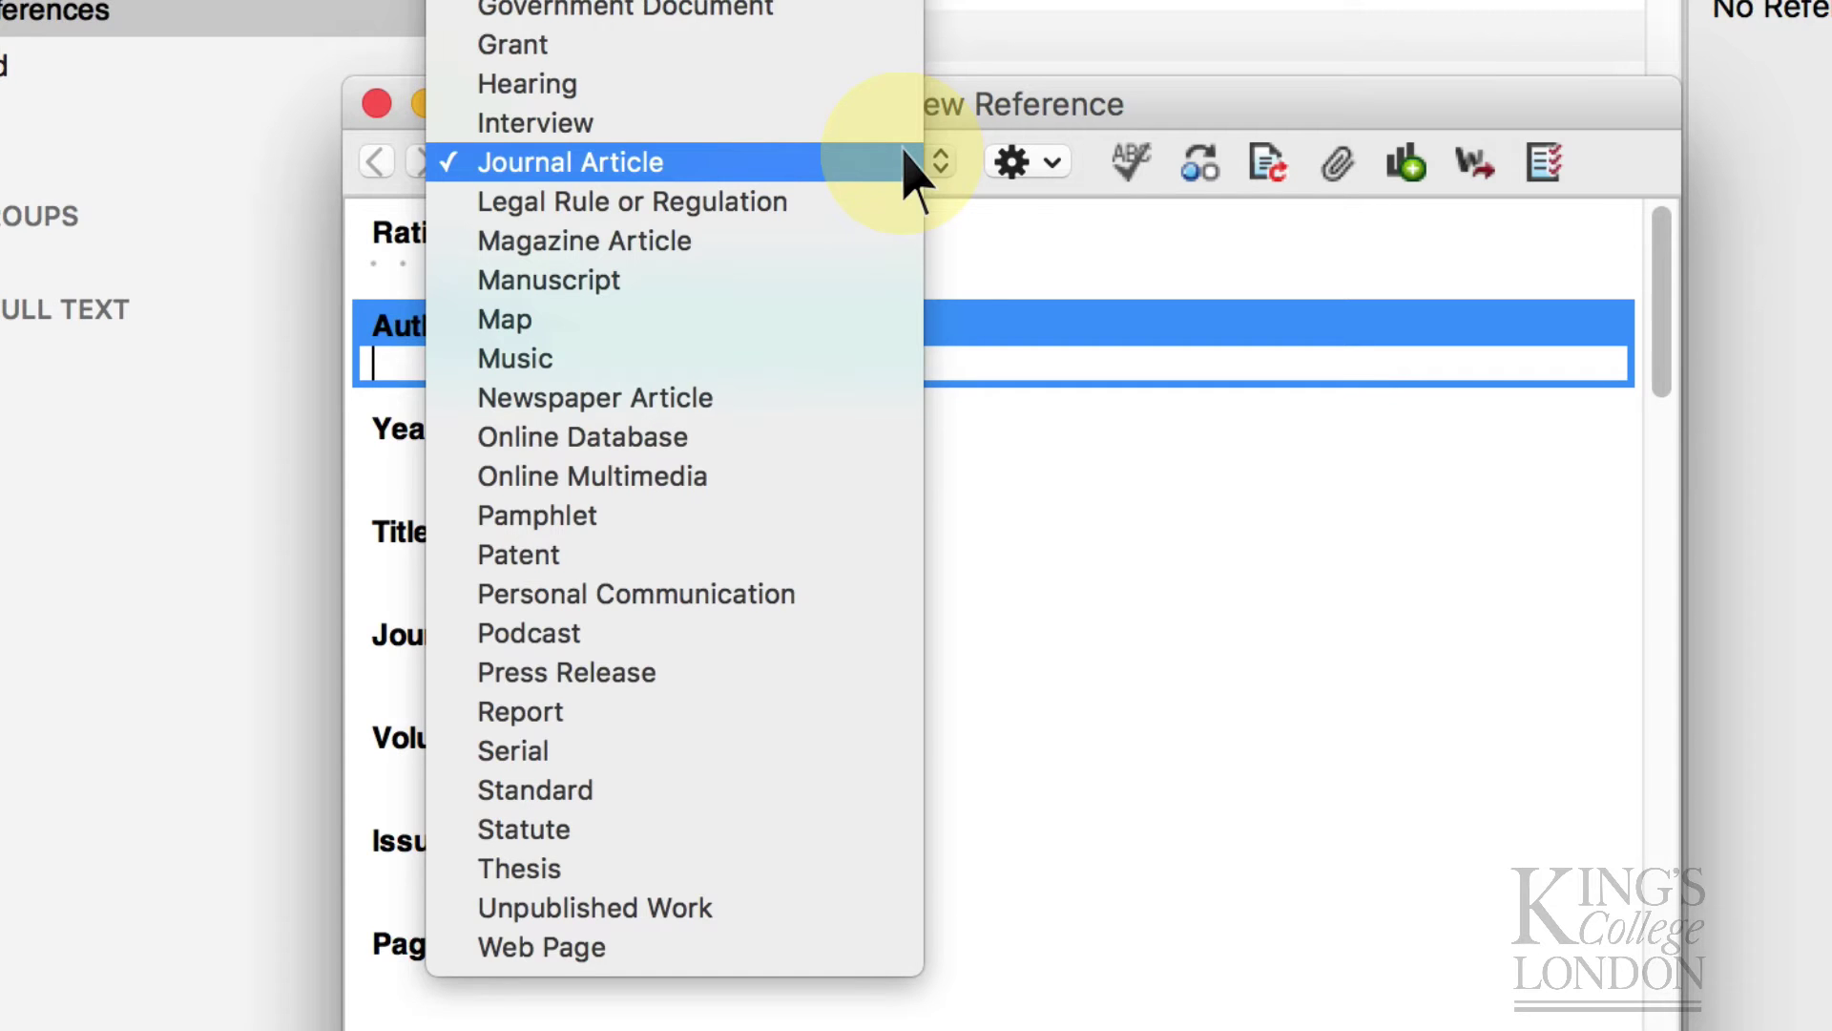
pyautogui.scroll(5, 706, 439)
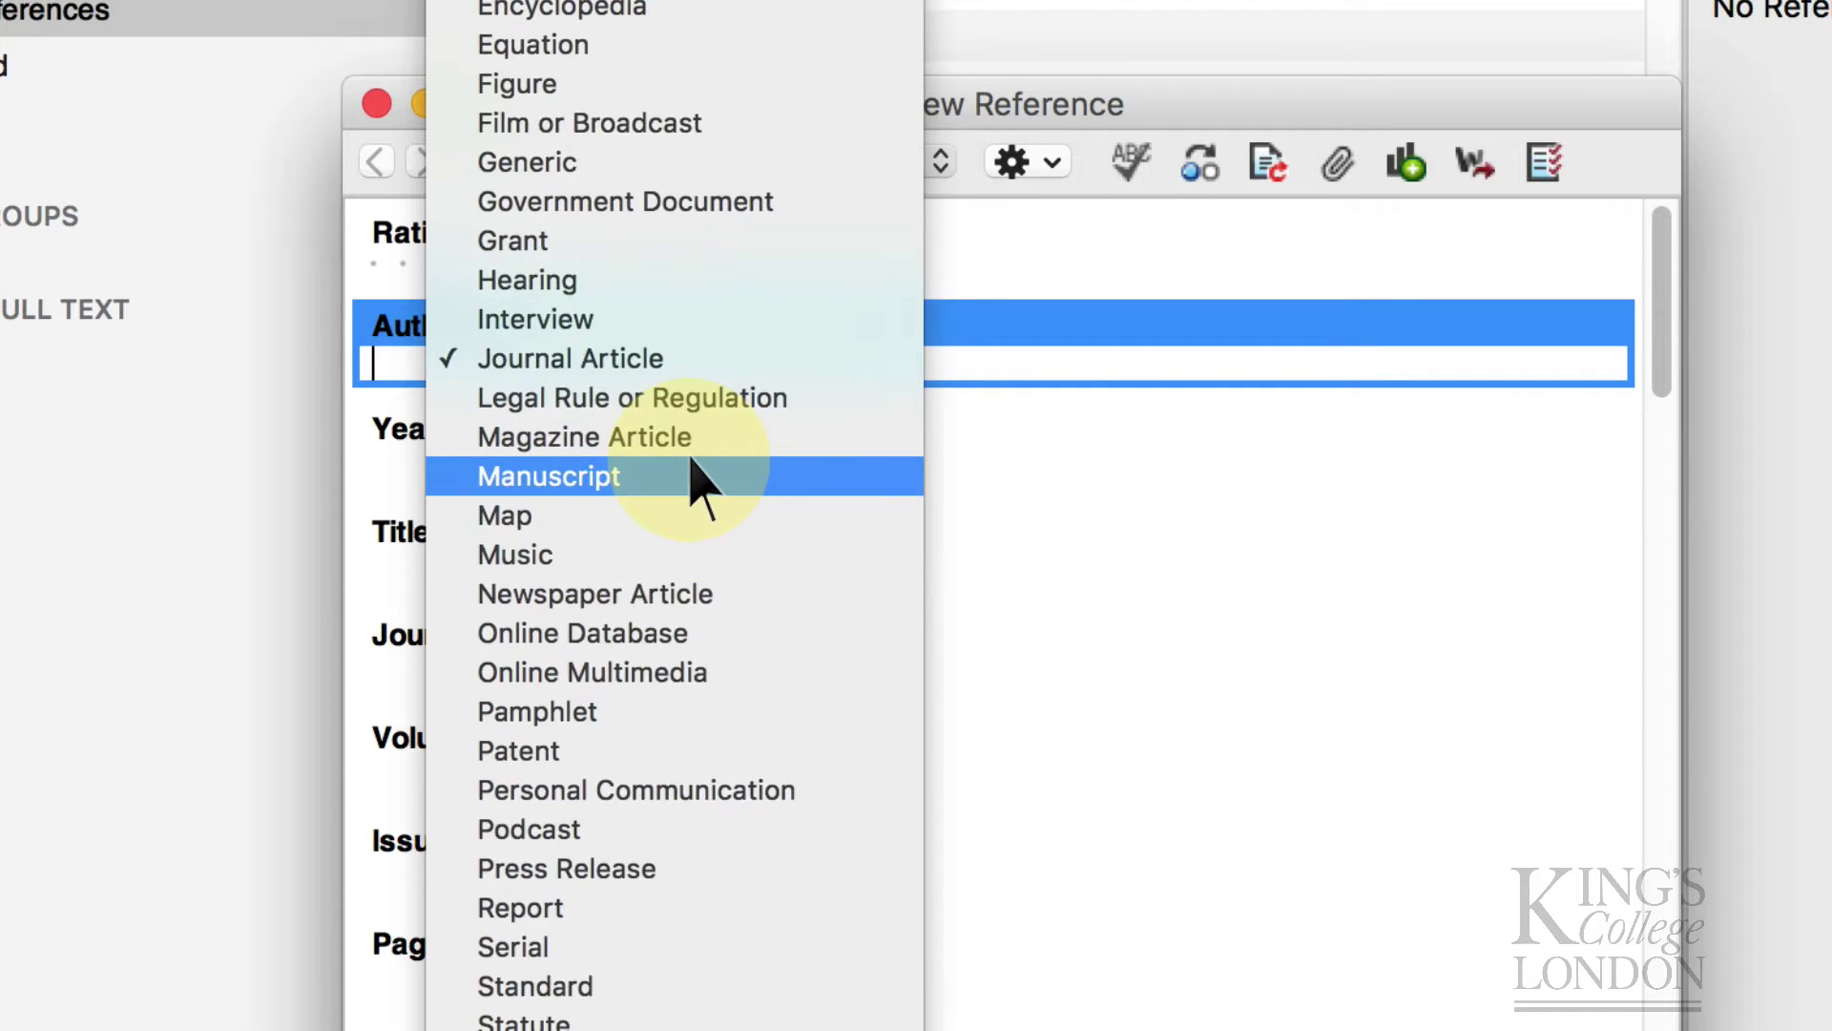
pyautogui.scroll(6, 694, 475)
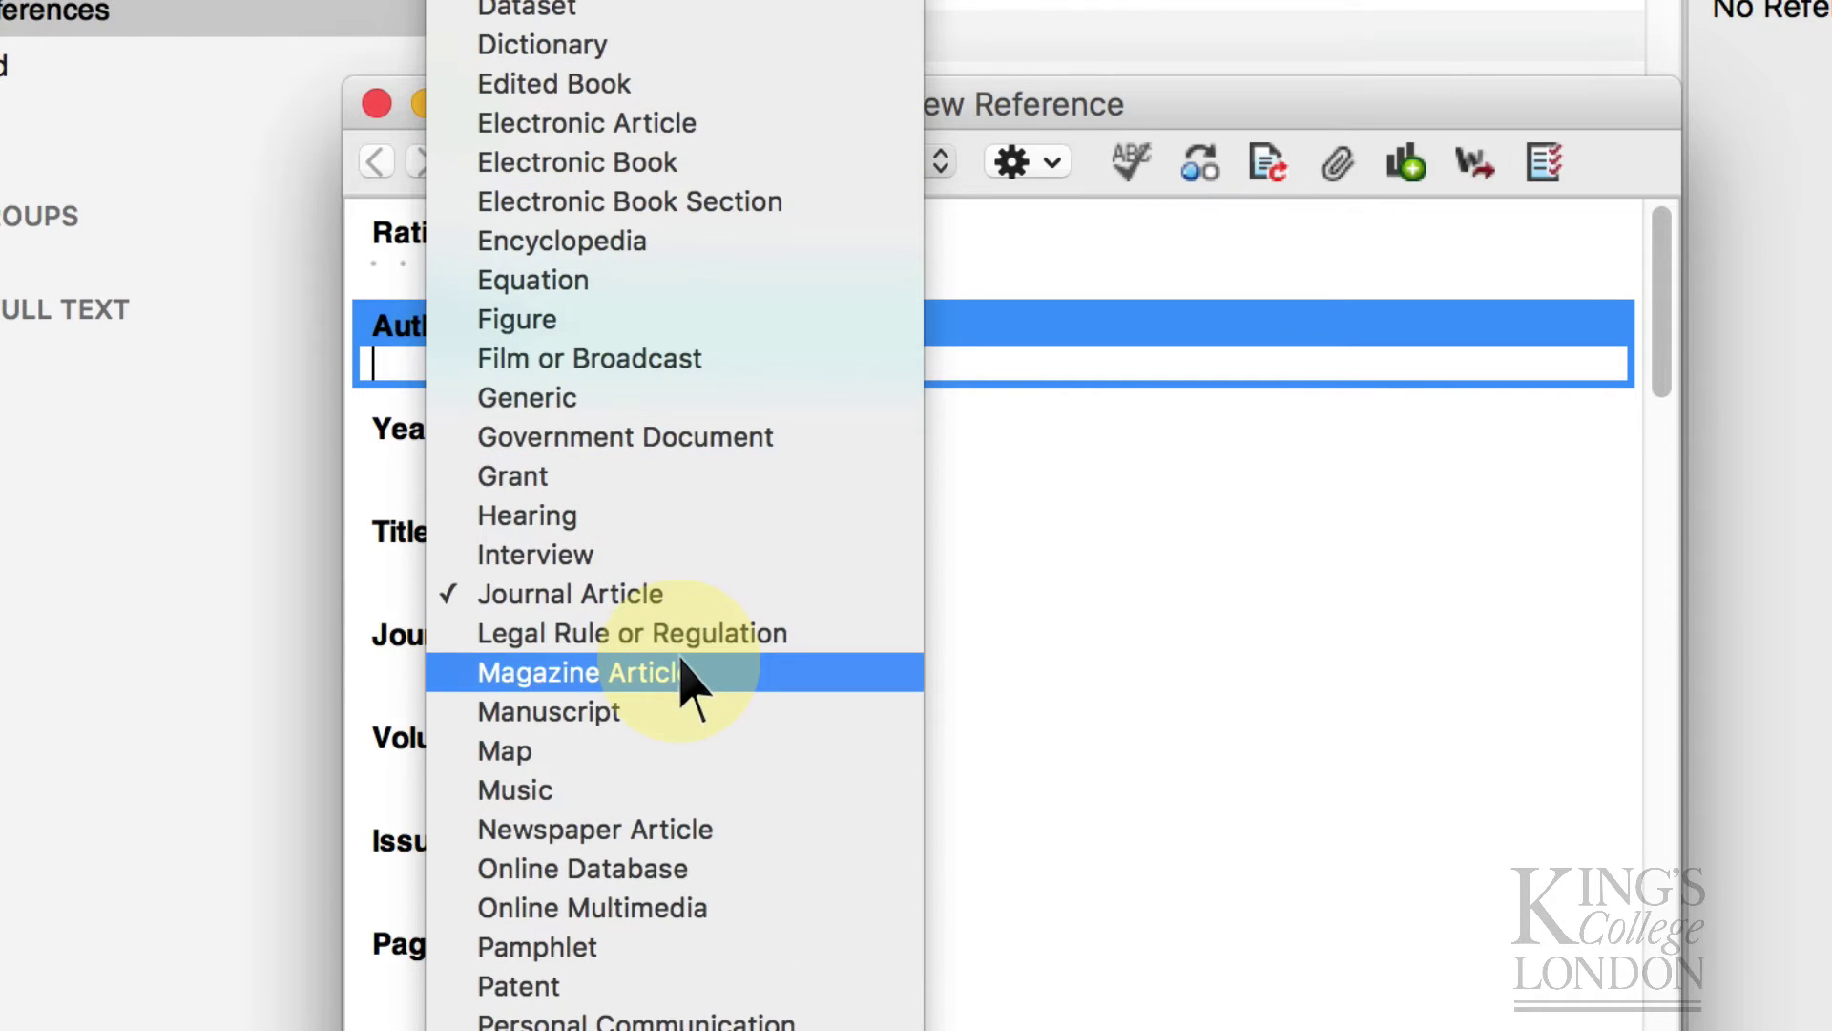
pyautogui.click(578, 601)
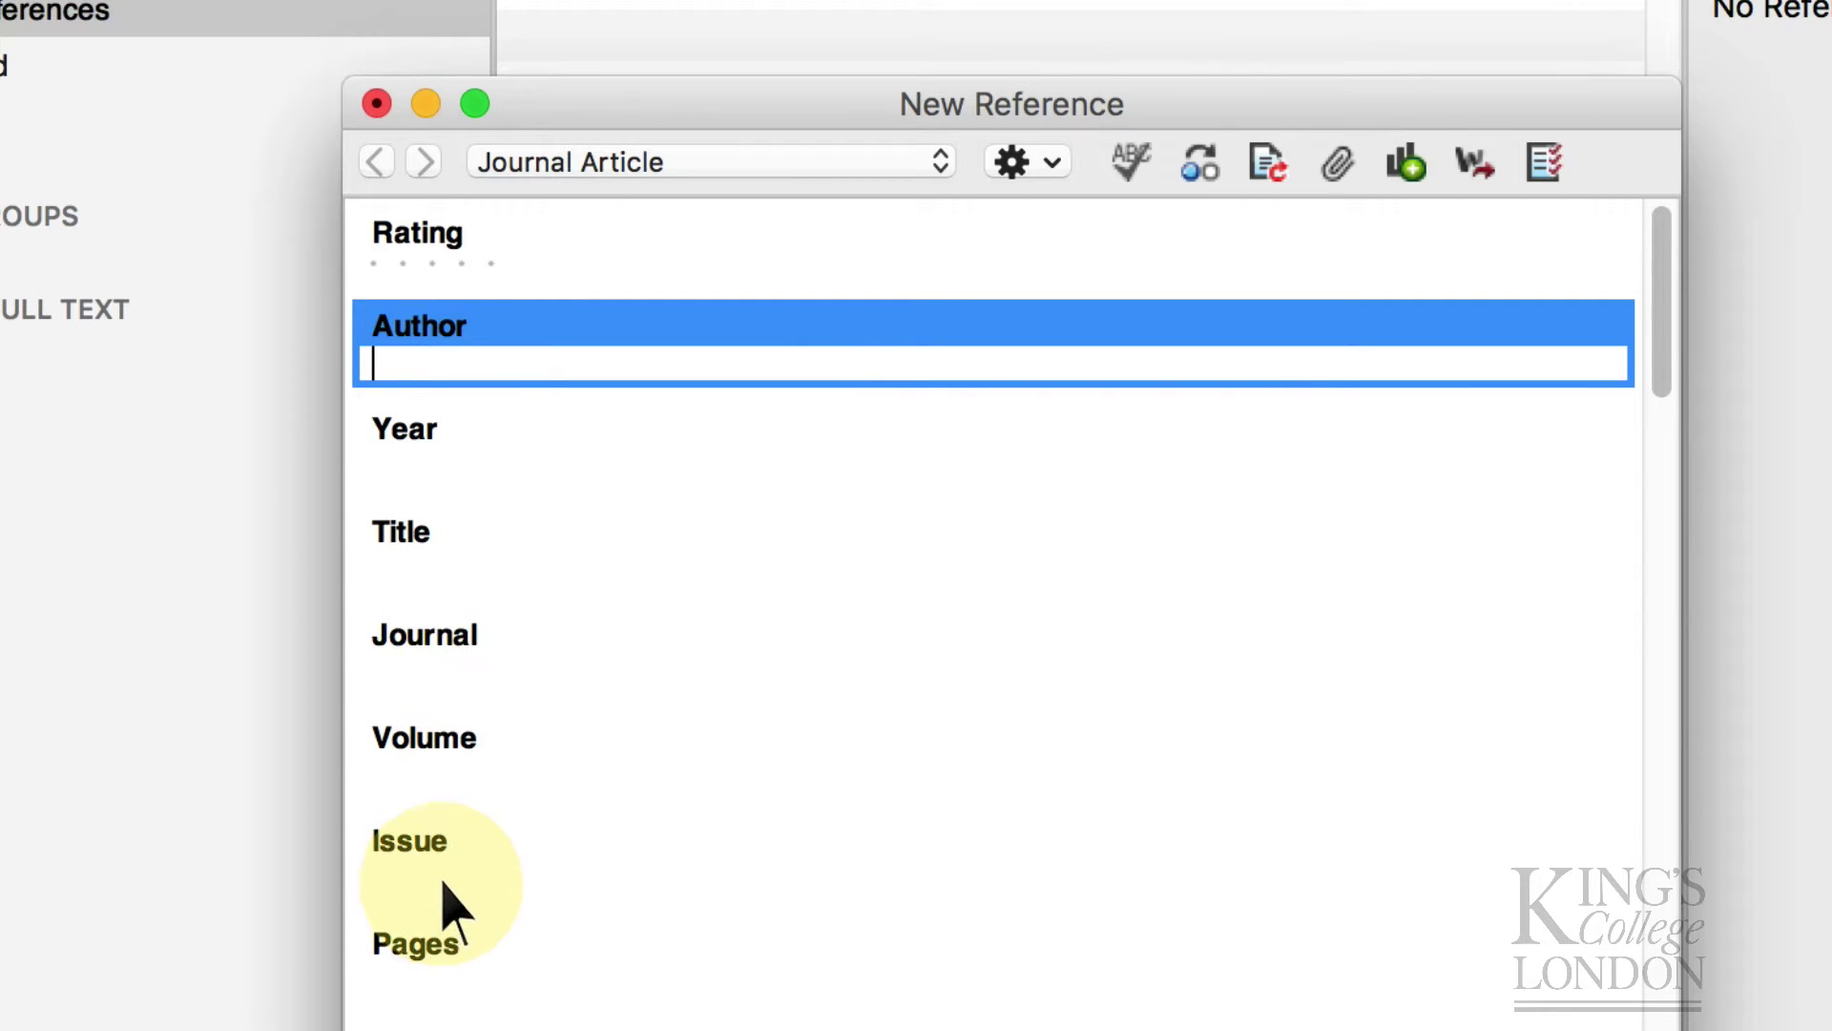
# Try Magazine Article, revert to Journal Article, visit Year, Title and Journal fields, then close it unsaved.
pyautogui.click(657, 164)
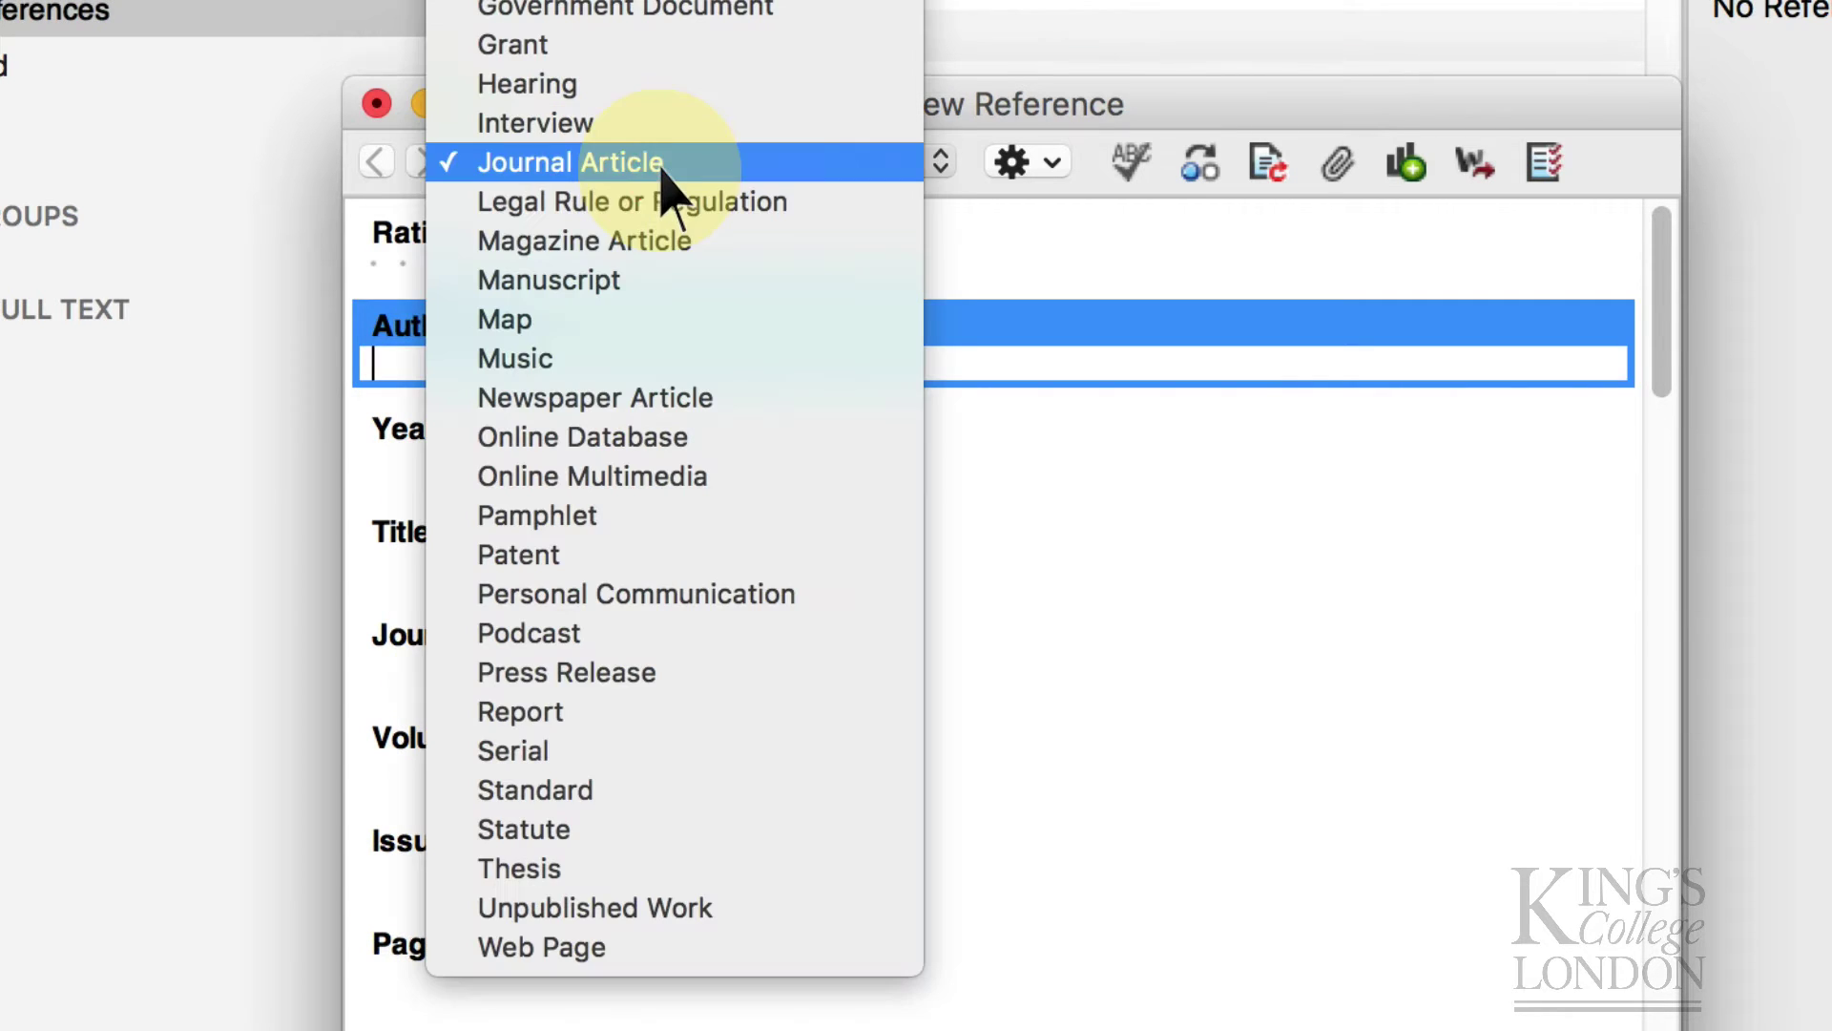
pyautogui.click(672, 244)
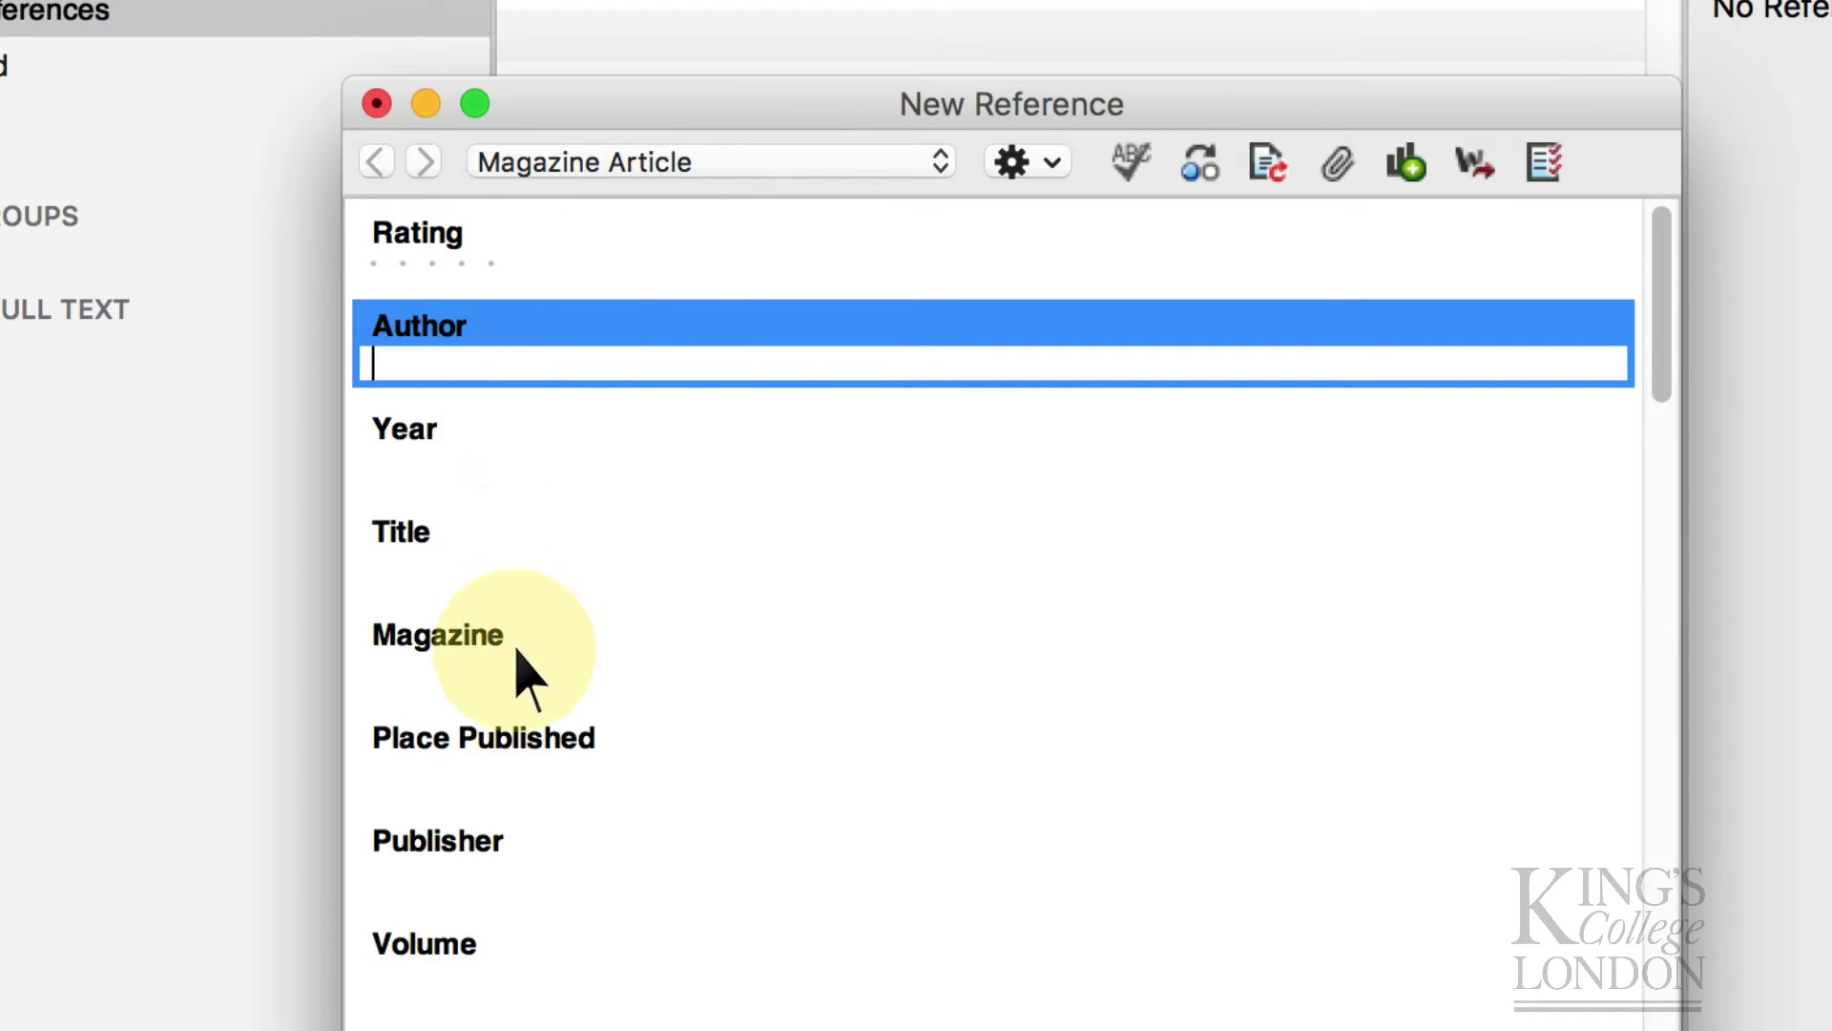
pyautogui.click(630, 164)
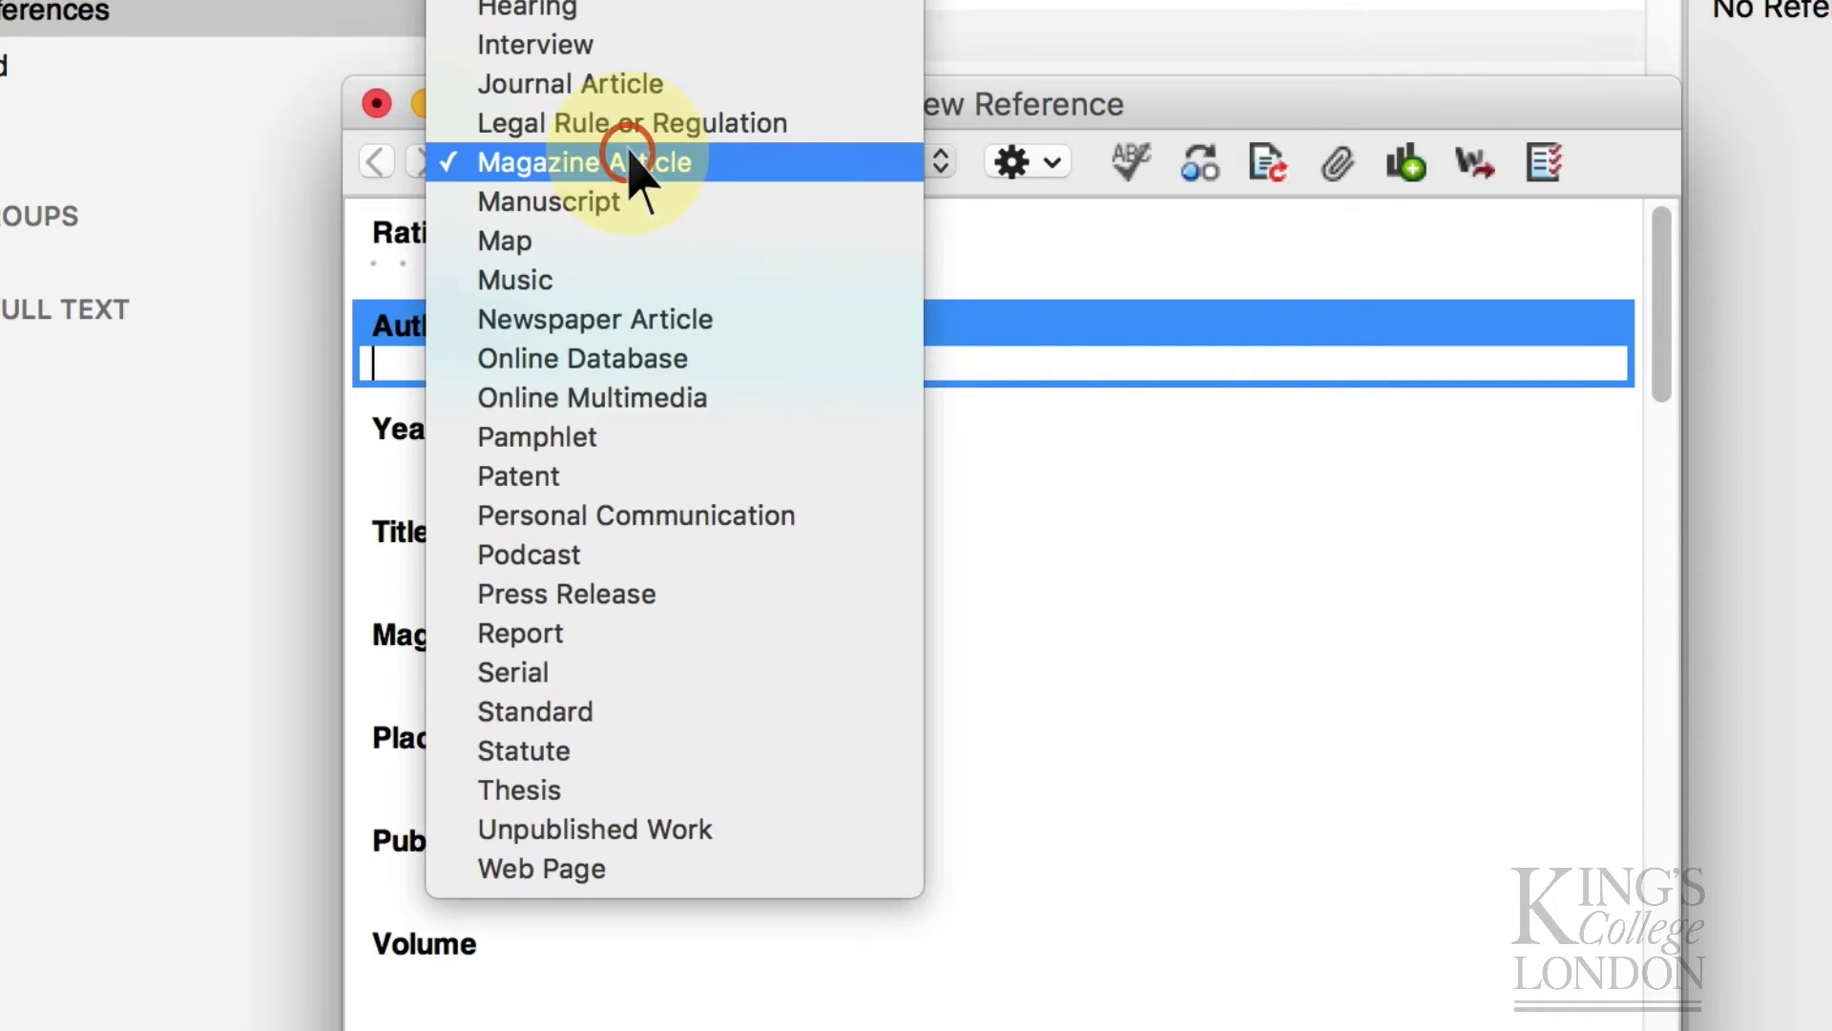
pyautogui.click(606, 86)
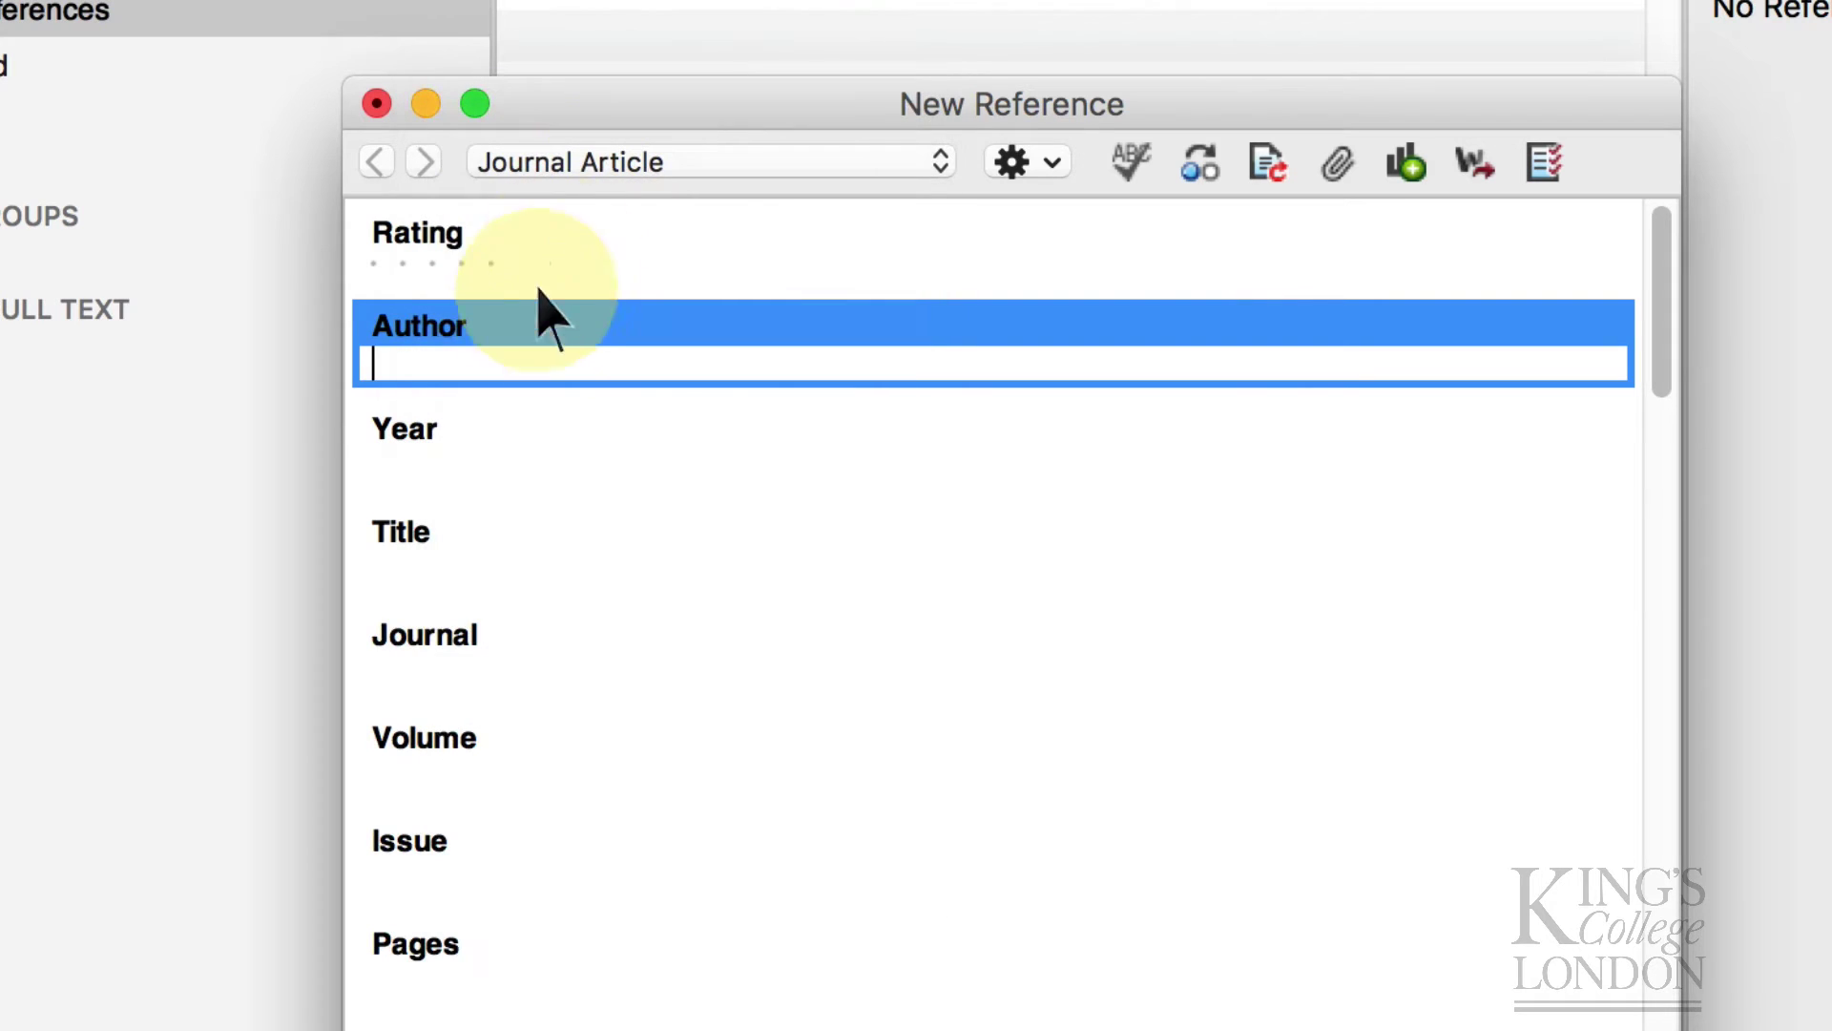
pyautogui.click(499, 468)
pyautogui.click(491, 560)
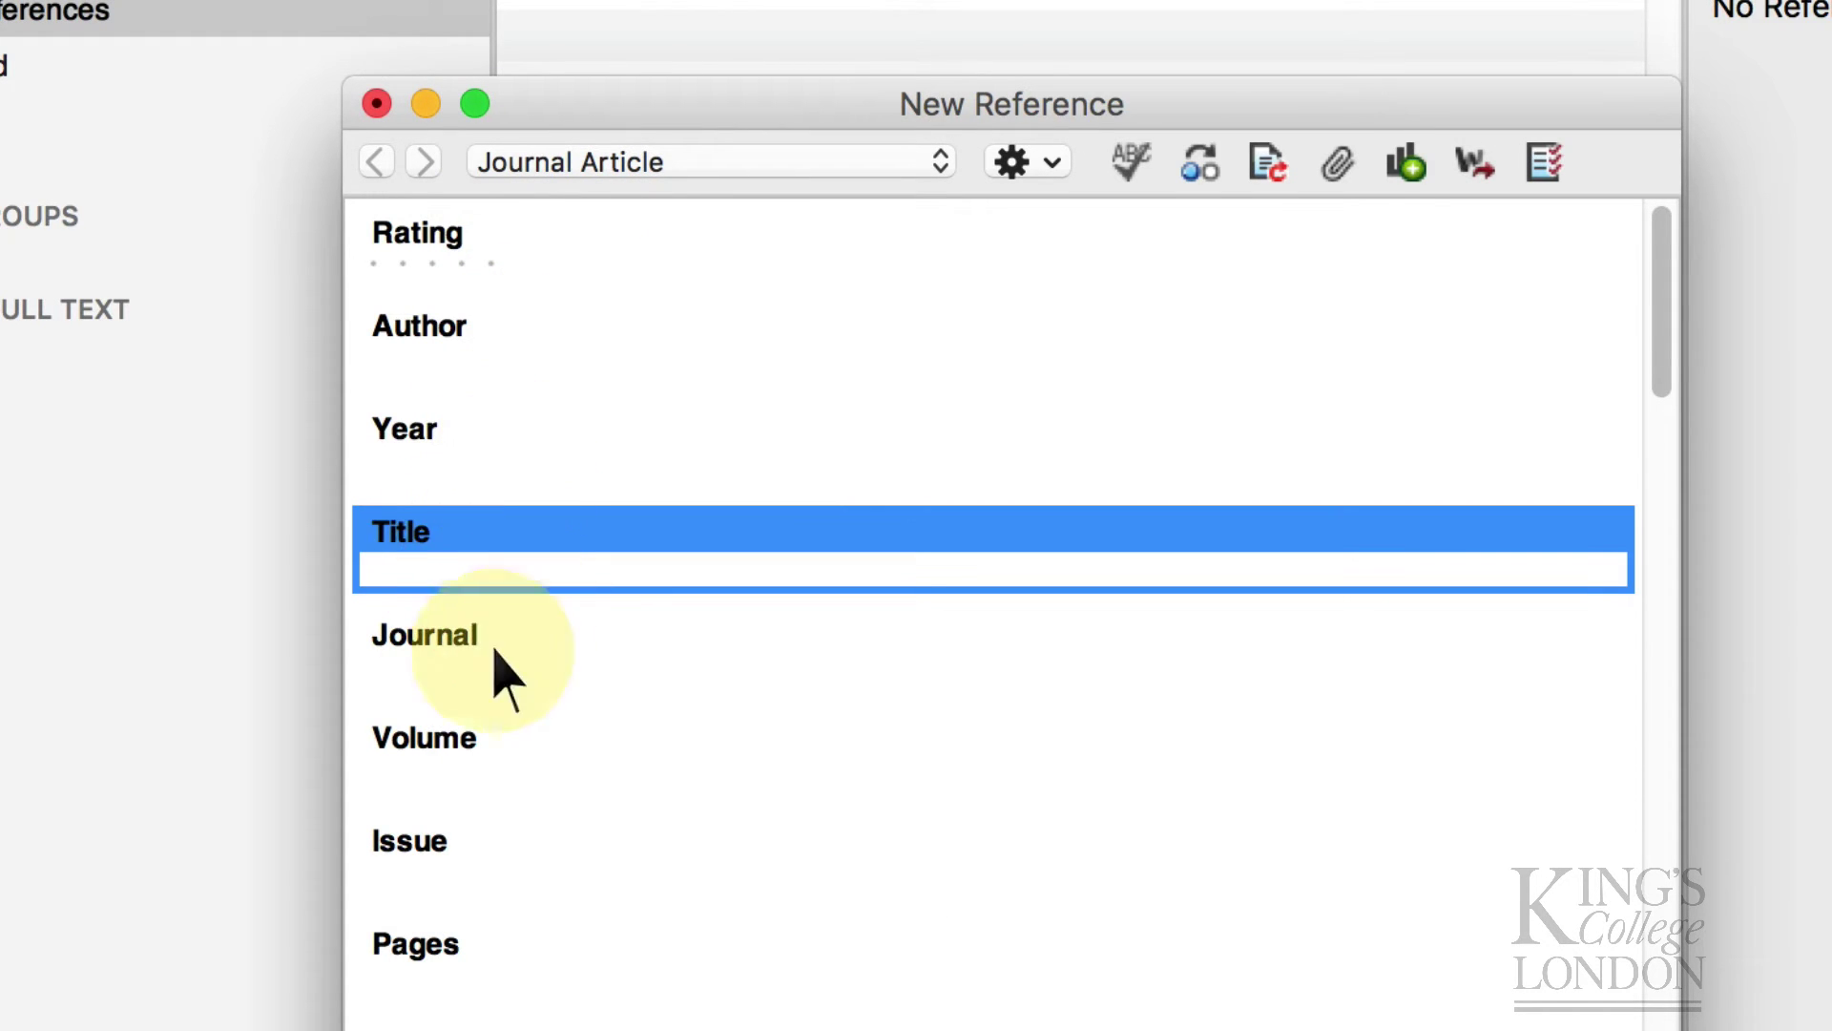
pyautogui.click(452, 674)
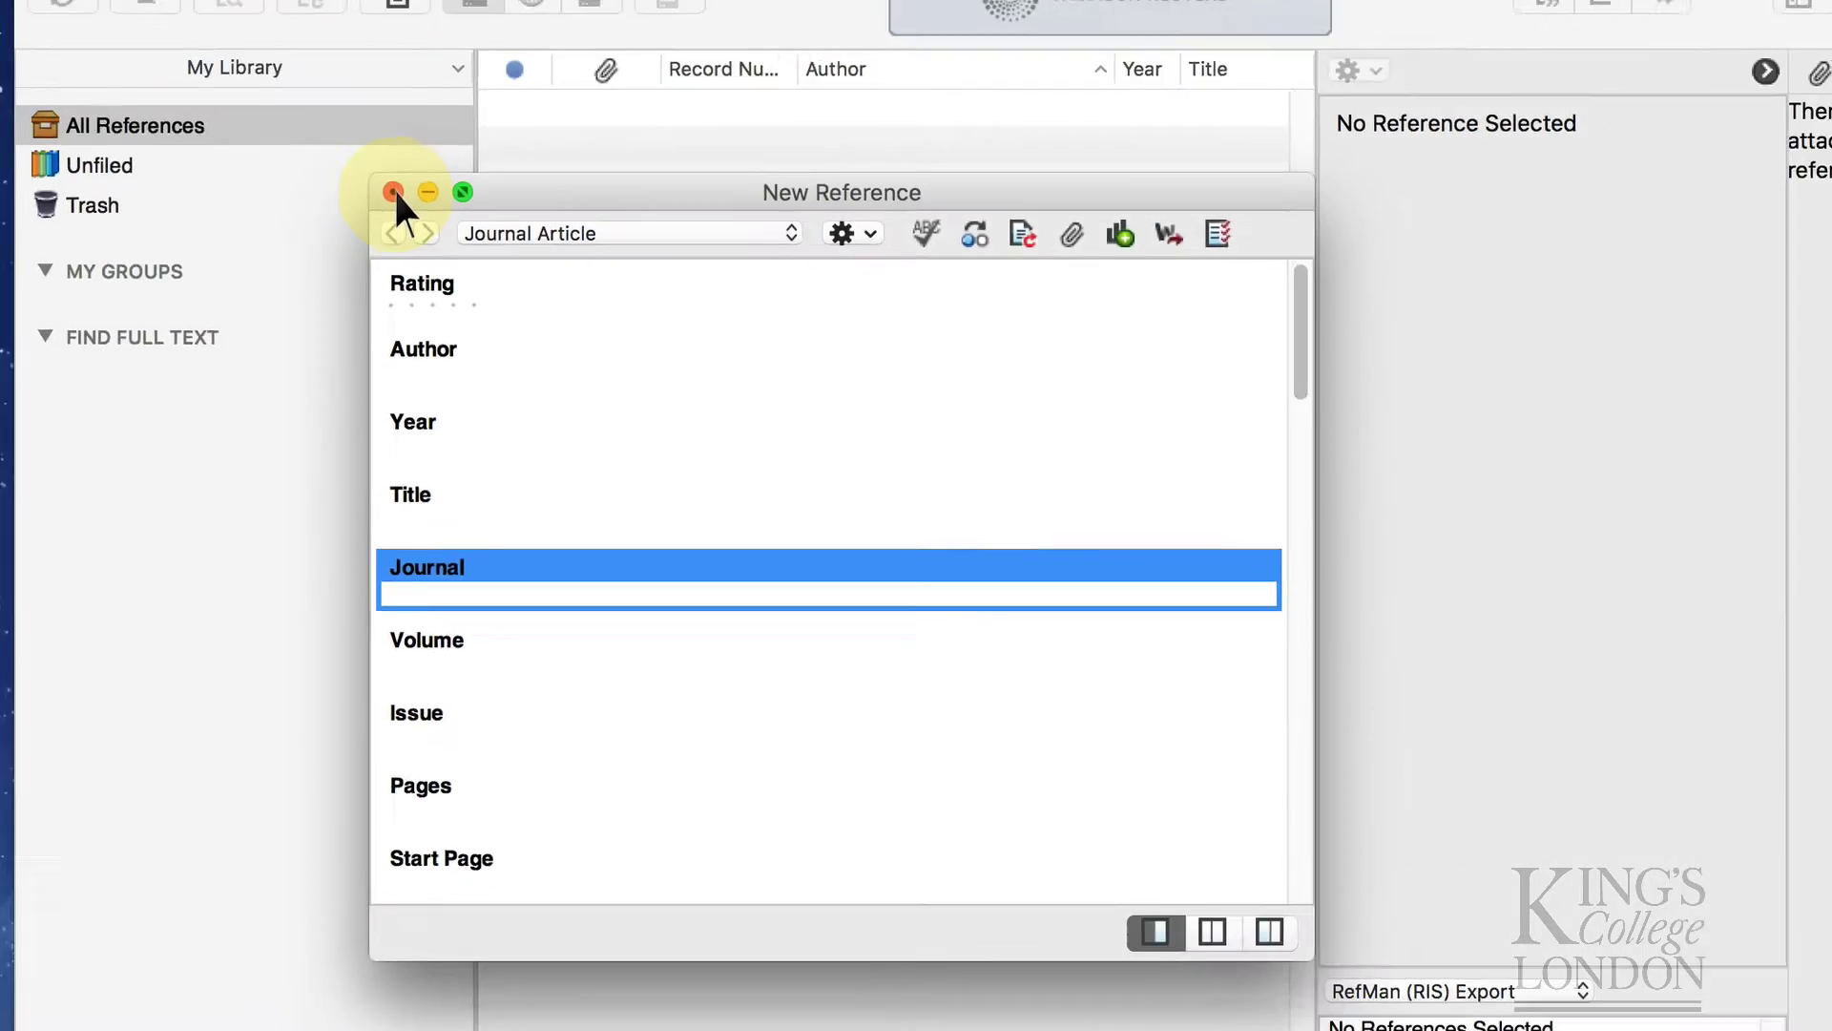
pyautogui.click(377, 103)
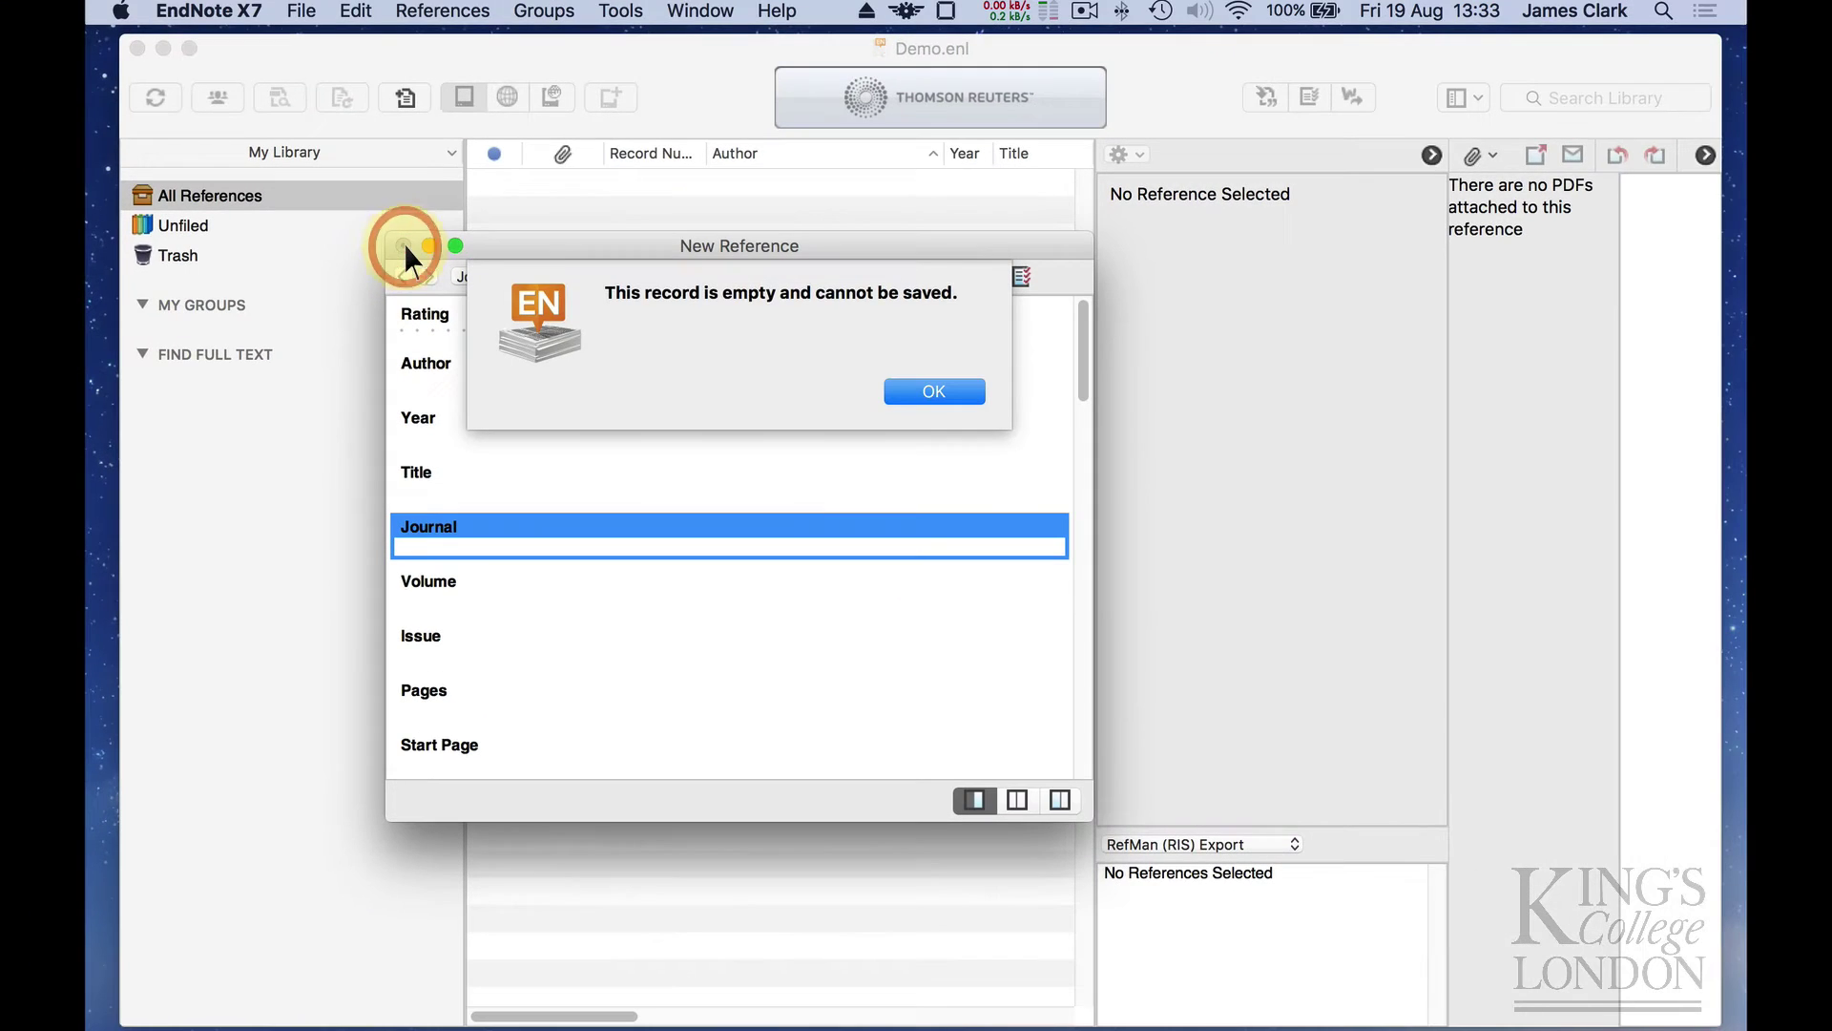
# Acknowledge the notice that the empty reference cannot be saved.
pyautogui.click(912, 391)
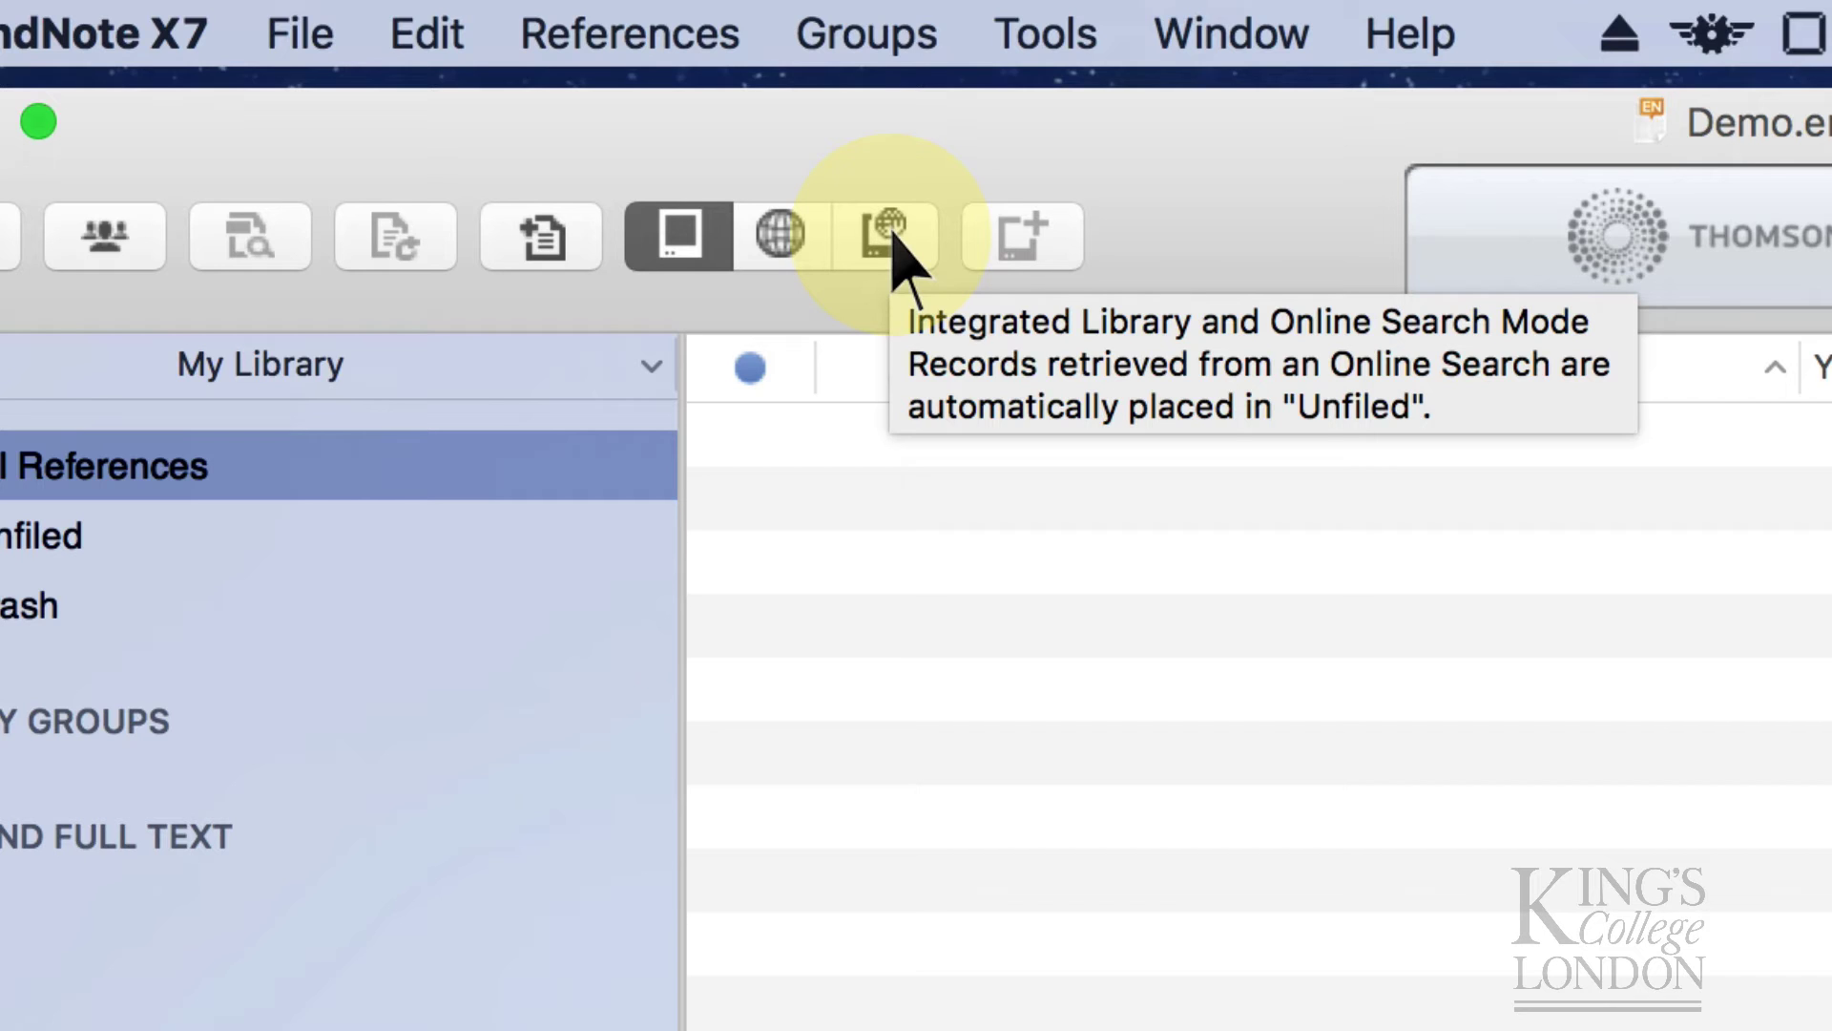
# Switch from local library mode to online search with PubMed (NLM) as the database.
pyautogui.click(702, 250)
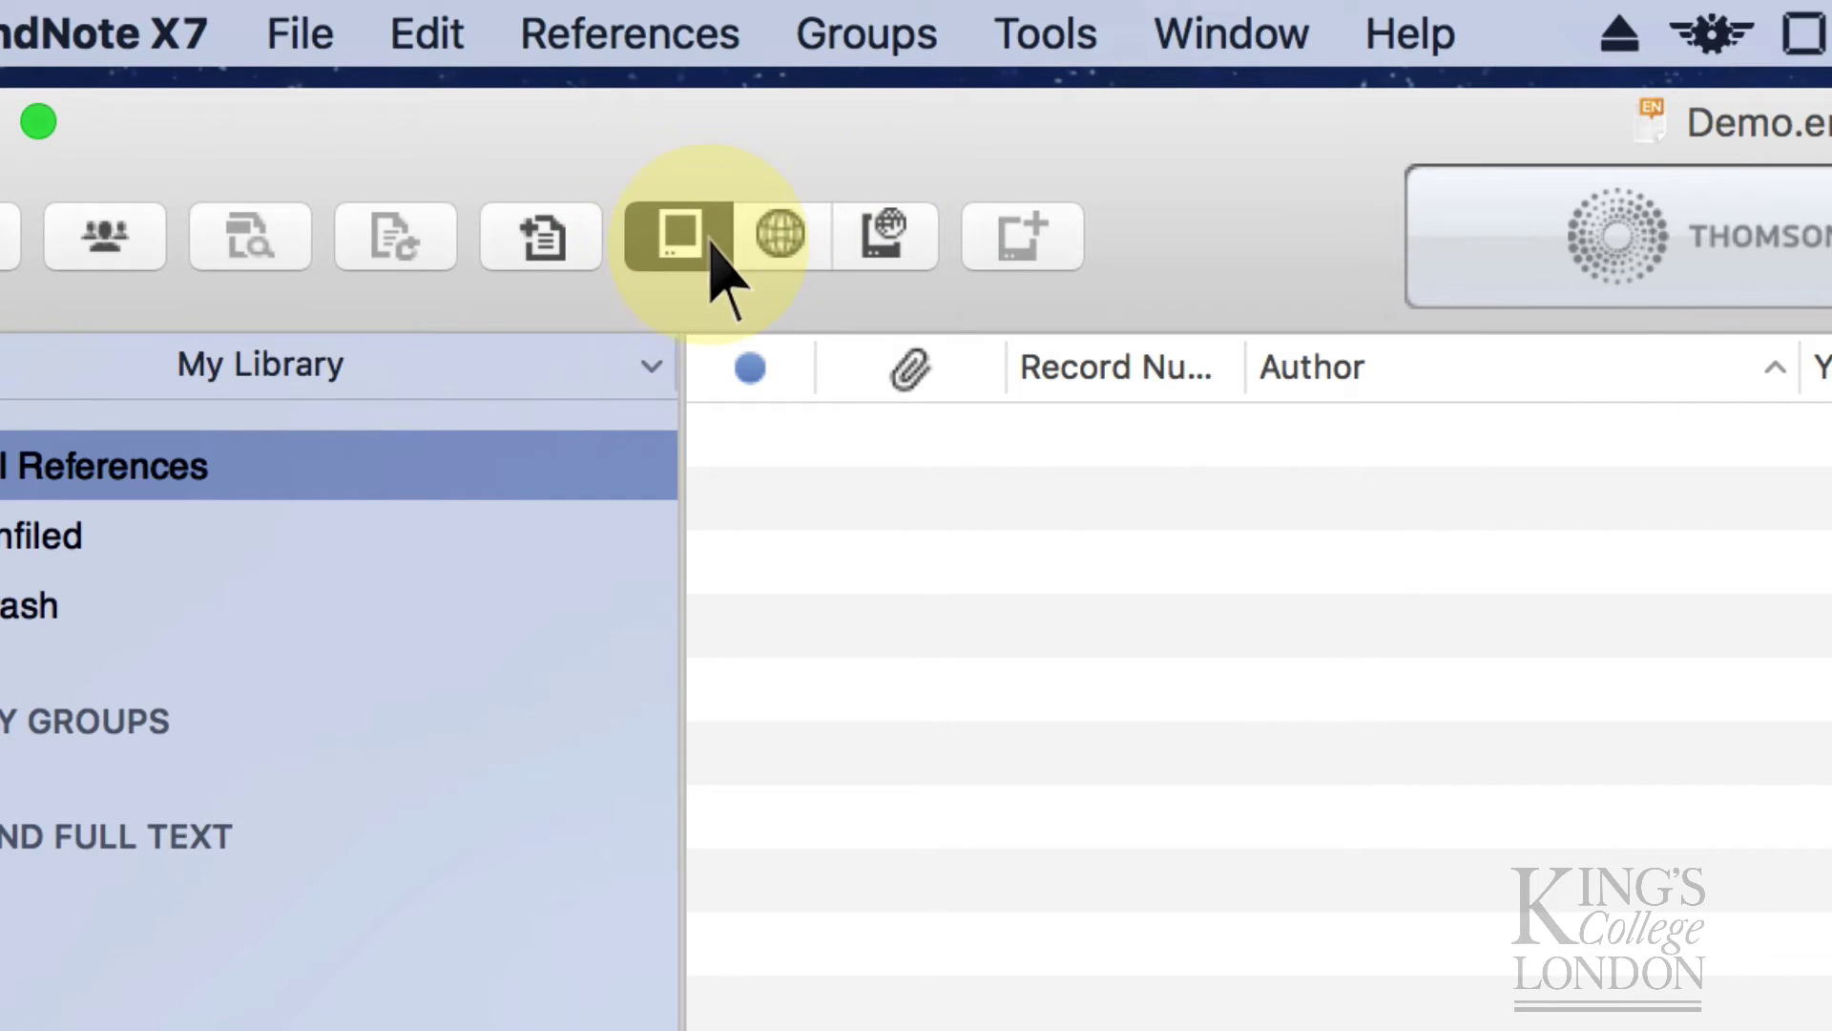
pyautogui.click(784, 239)
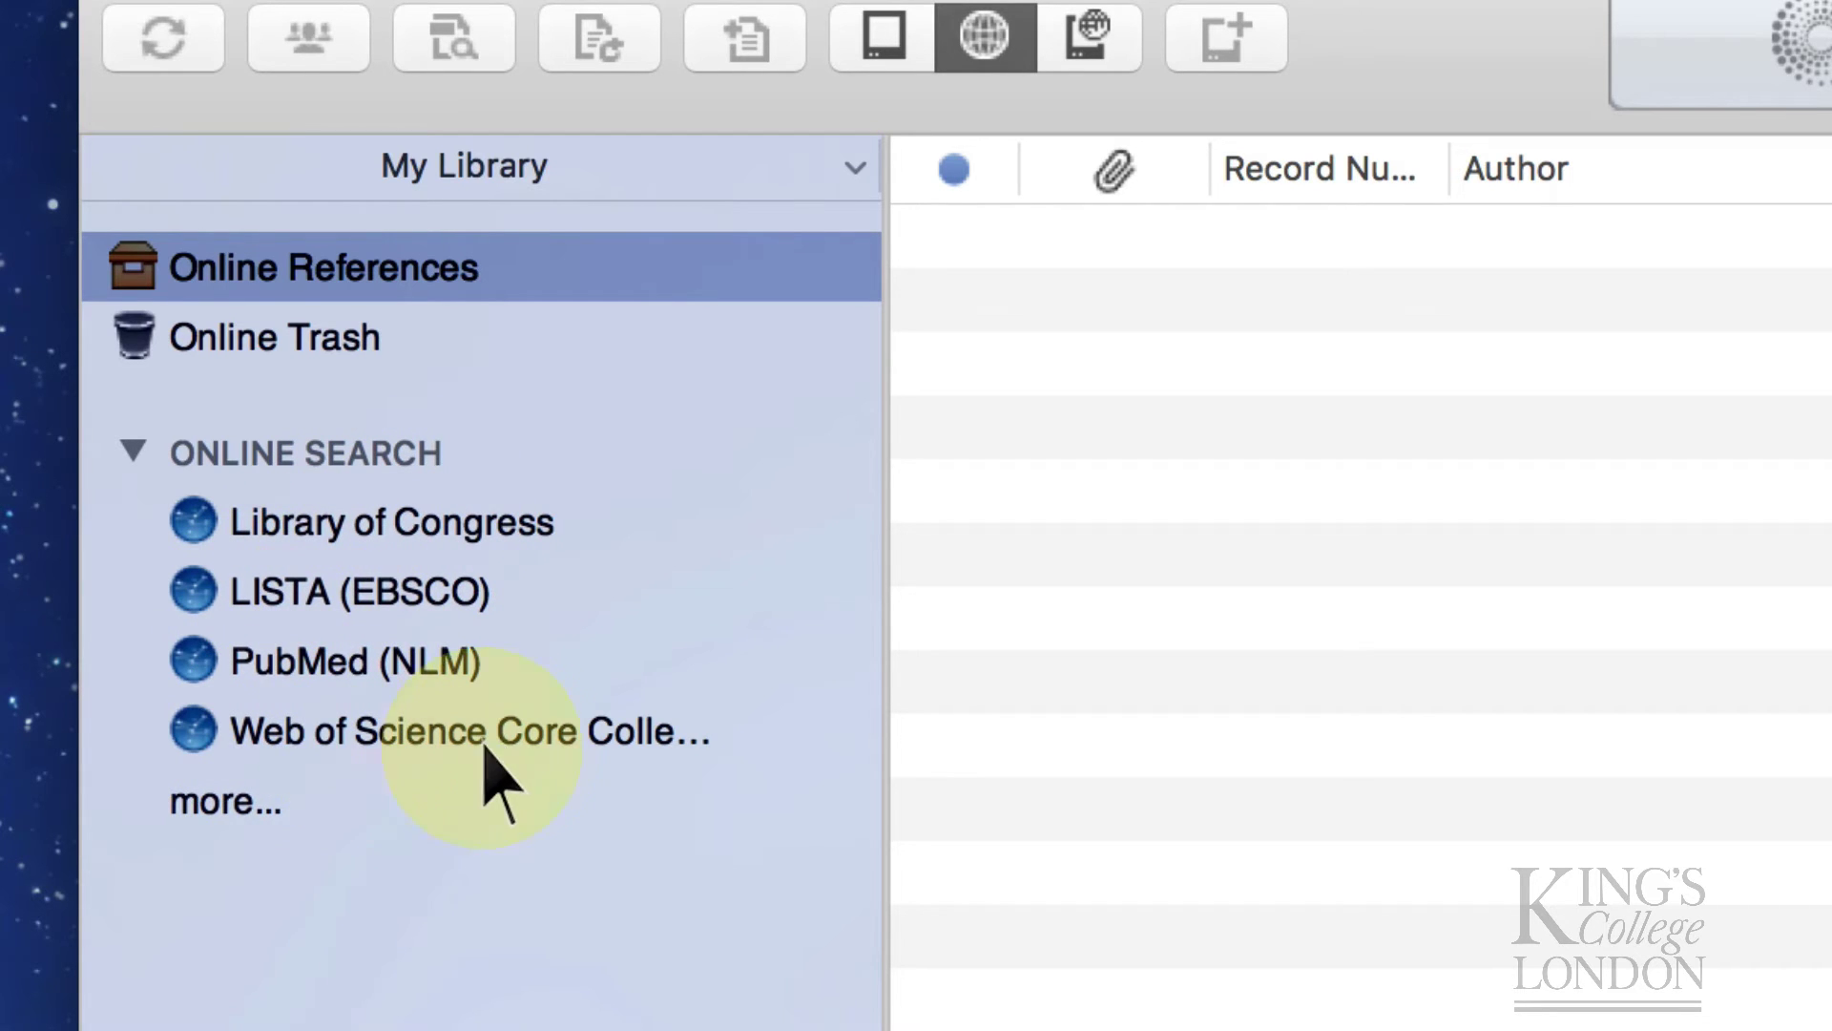
pyautogui.click(324, 664)
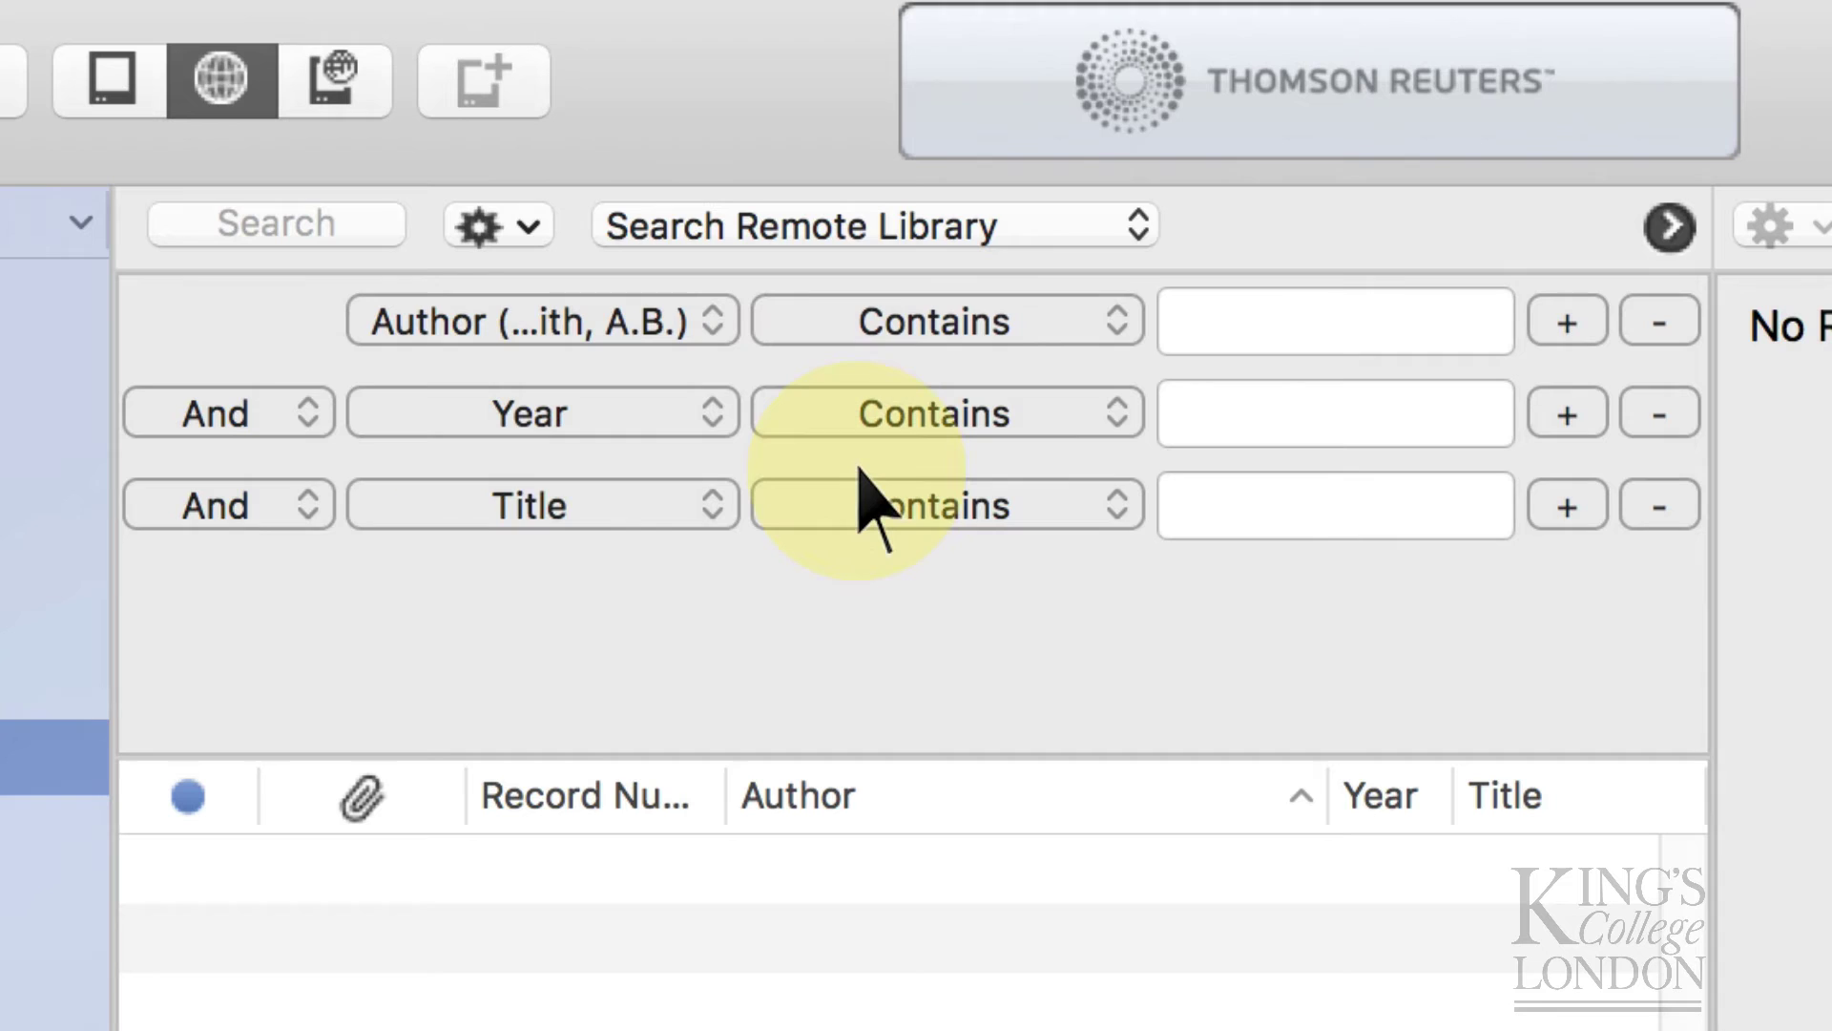
# Search PubMed for Author Clark, Year 2007 and Title Heart, finding 54 references.
pyautogui.click(711, 320)
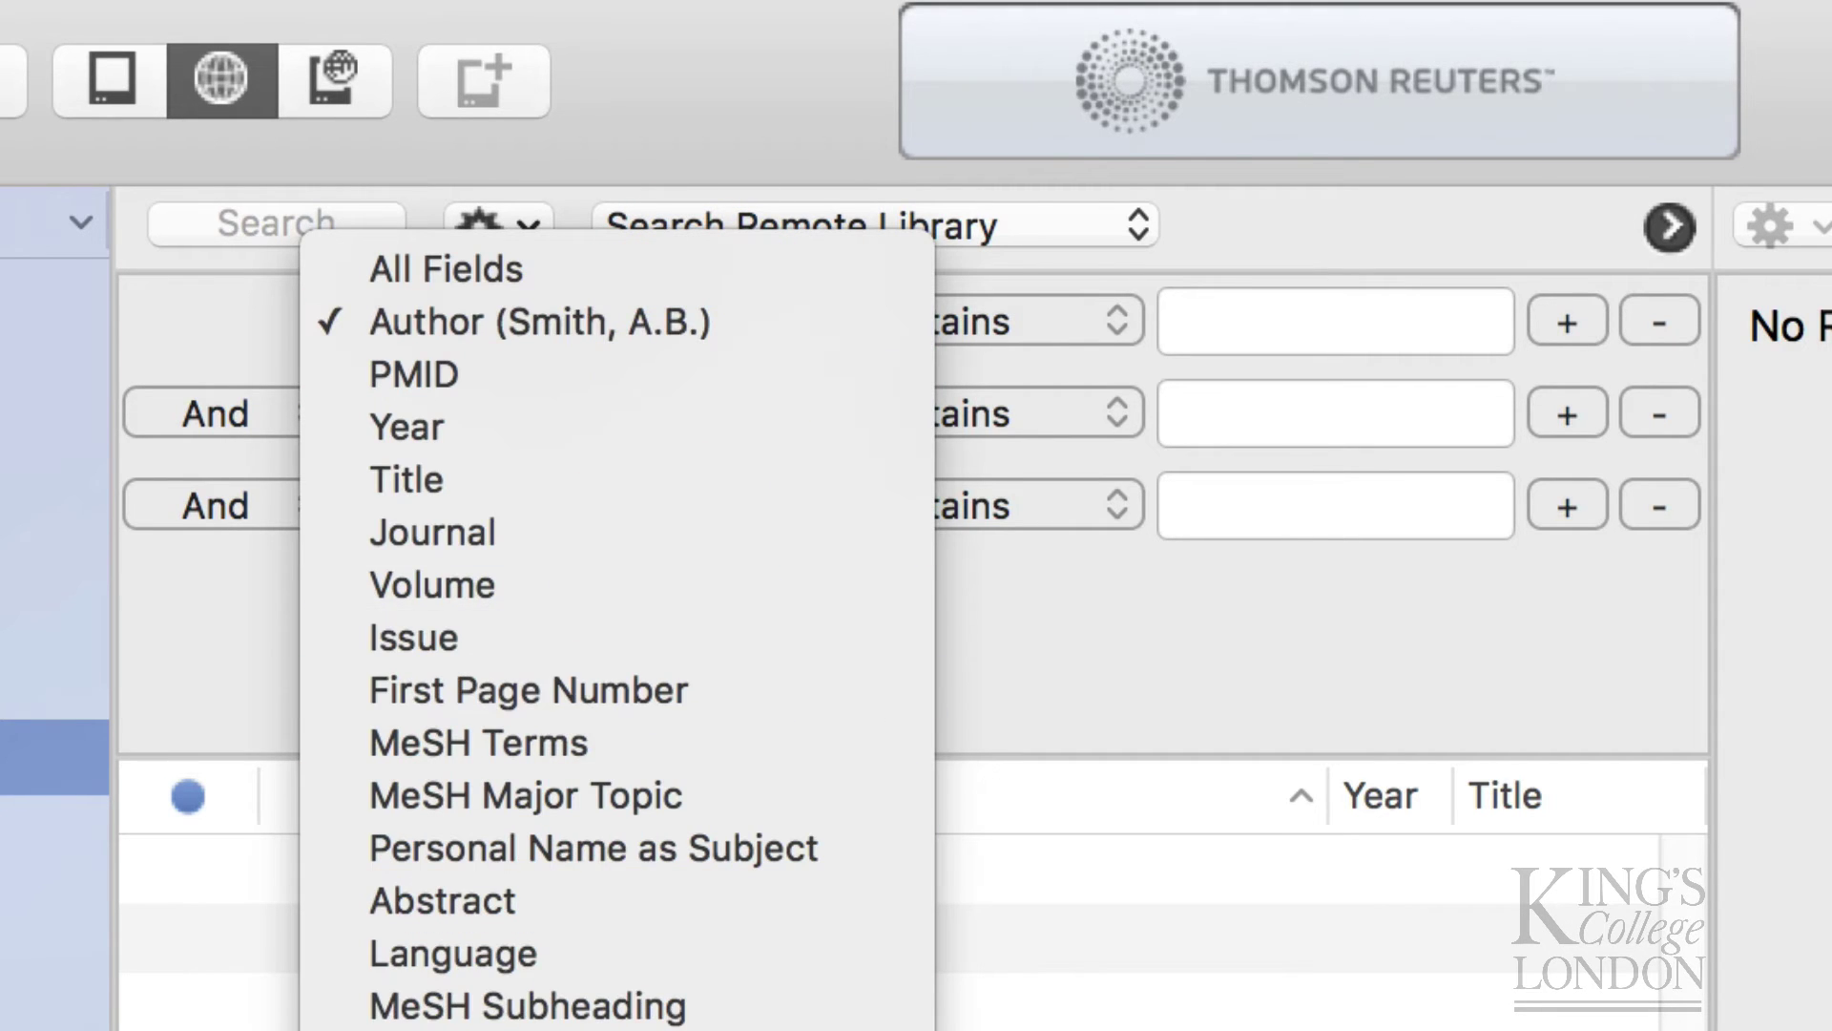
pyautogui.click(505, 322)
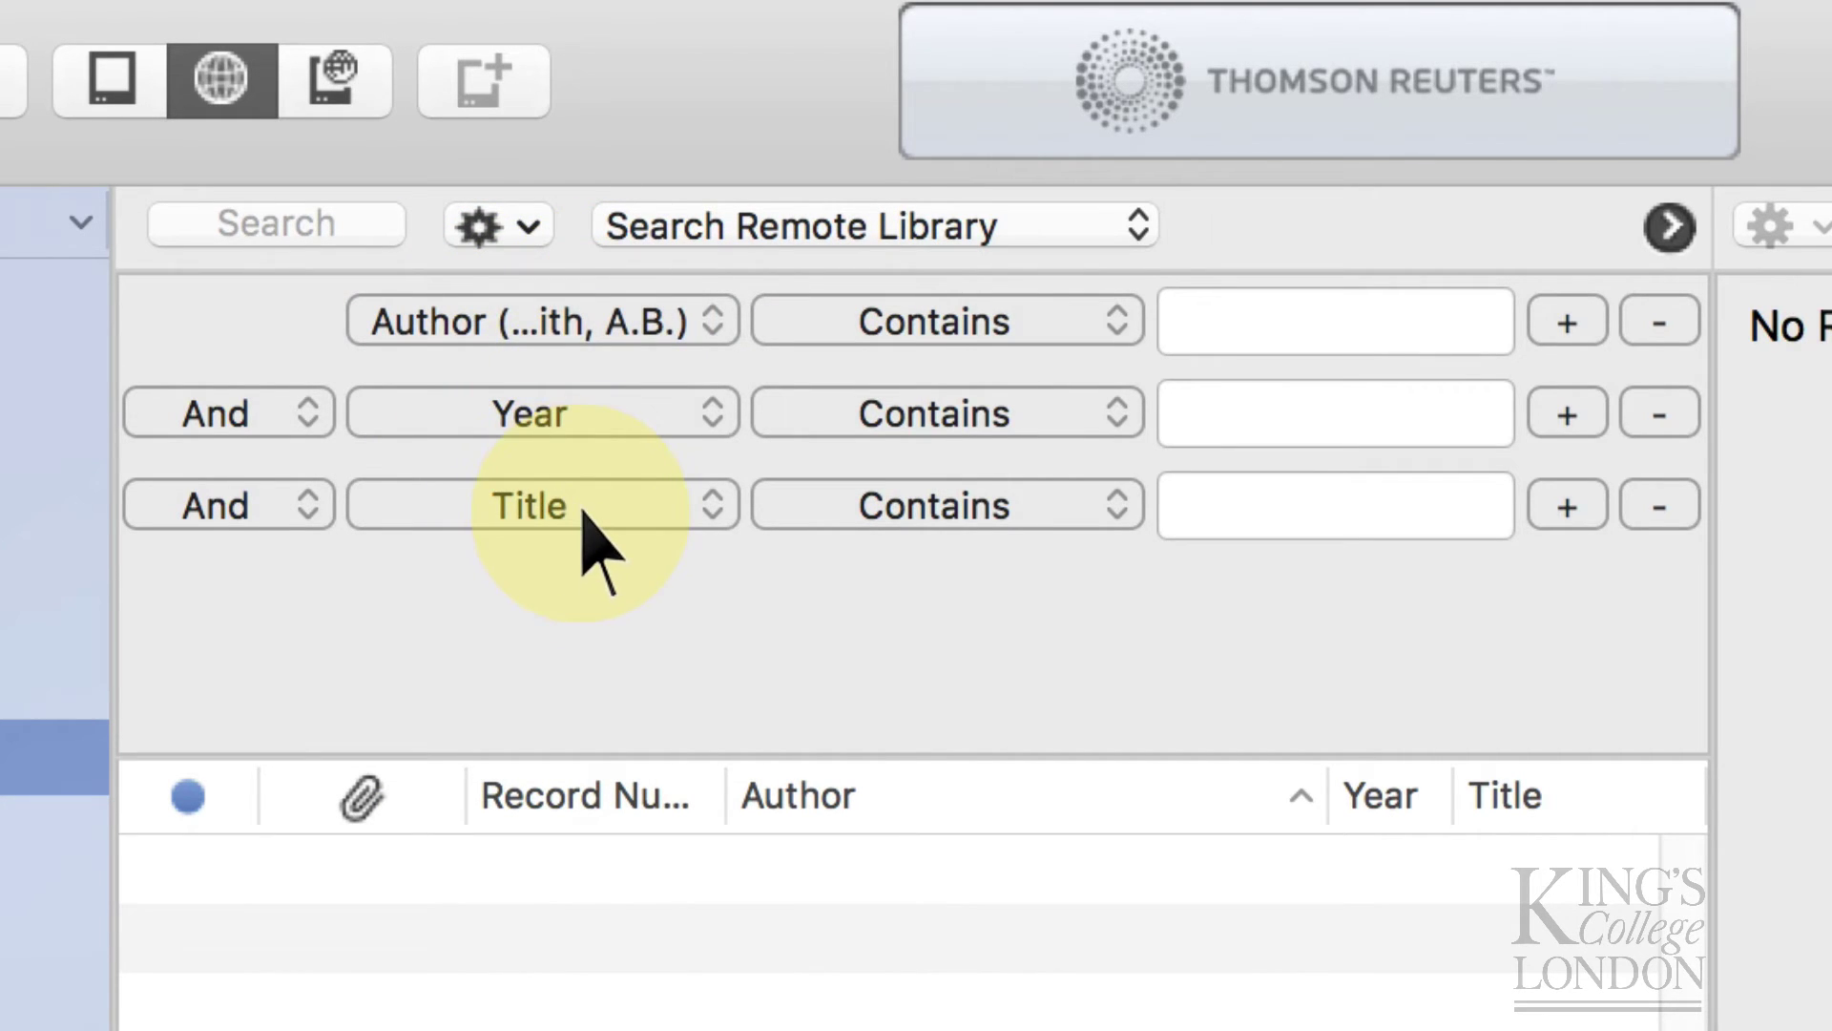
pyautogui.click(1261, 327)
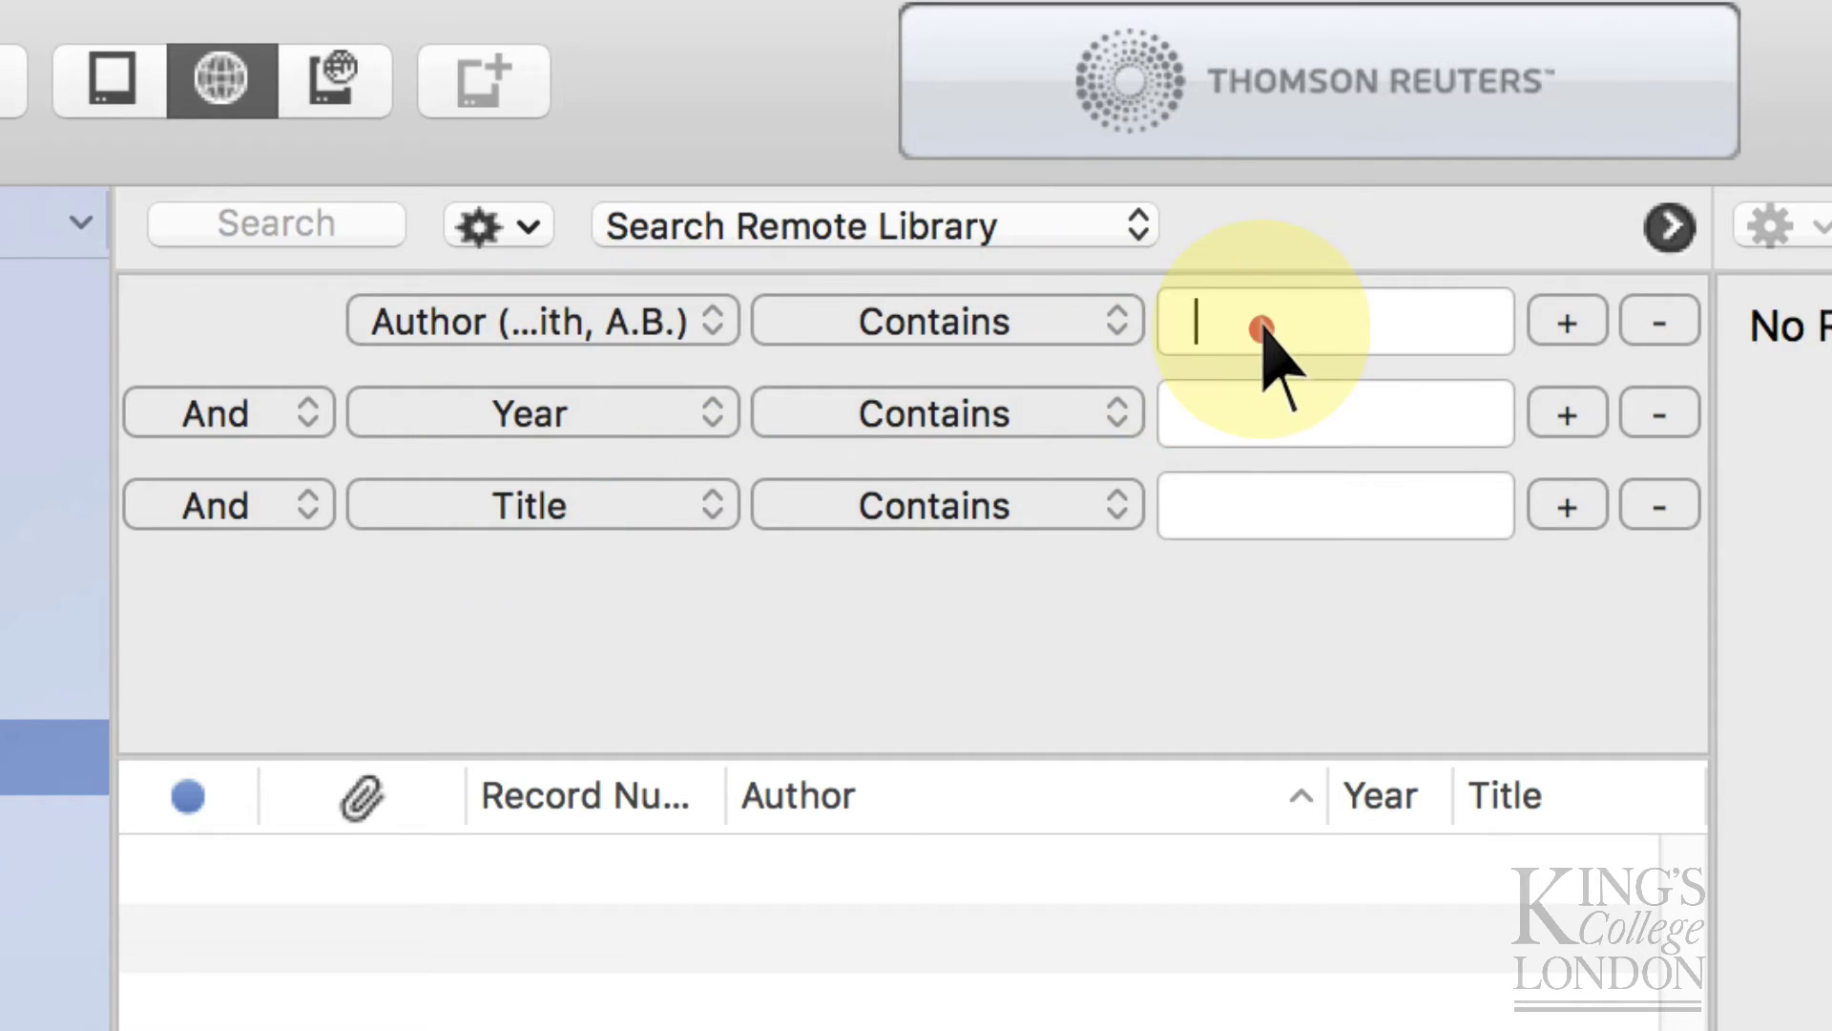
pyautogui.write('Clark')
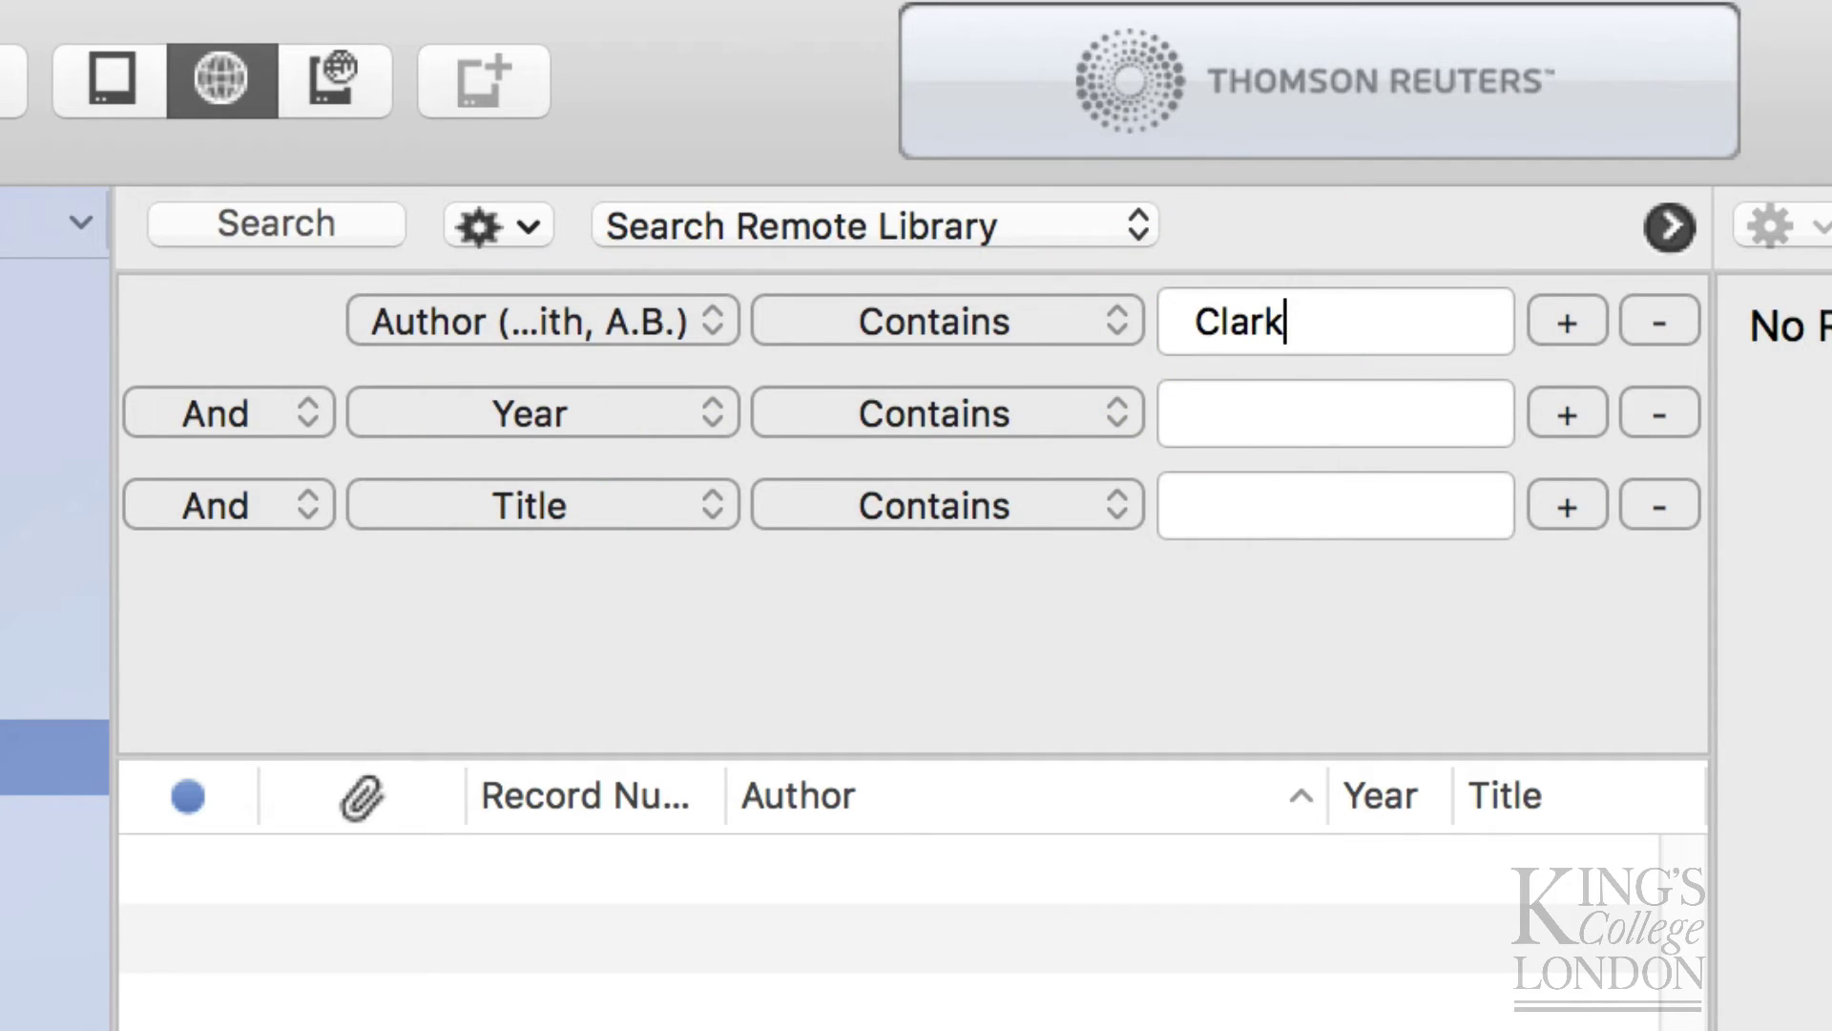
pyautogui.click(1197, 414)
pyautogui.write('2007')
pyautogui.click(1199, 506)
pyautogui.write('H')
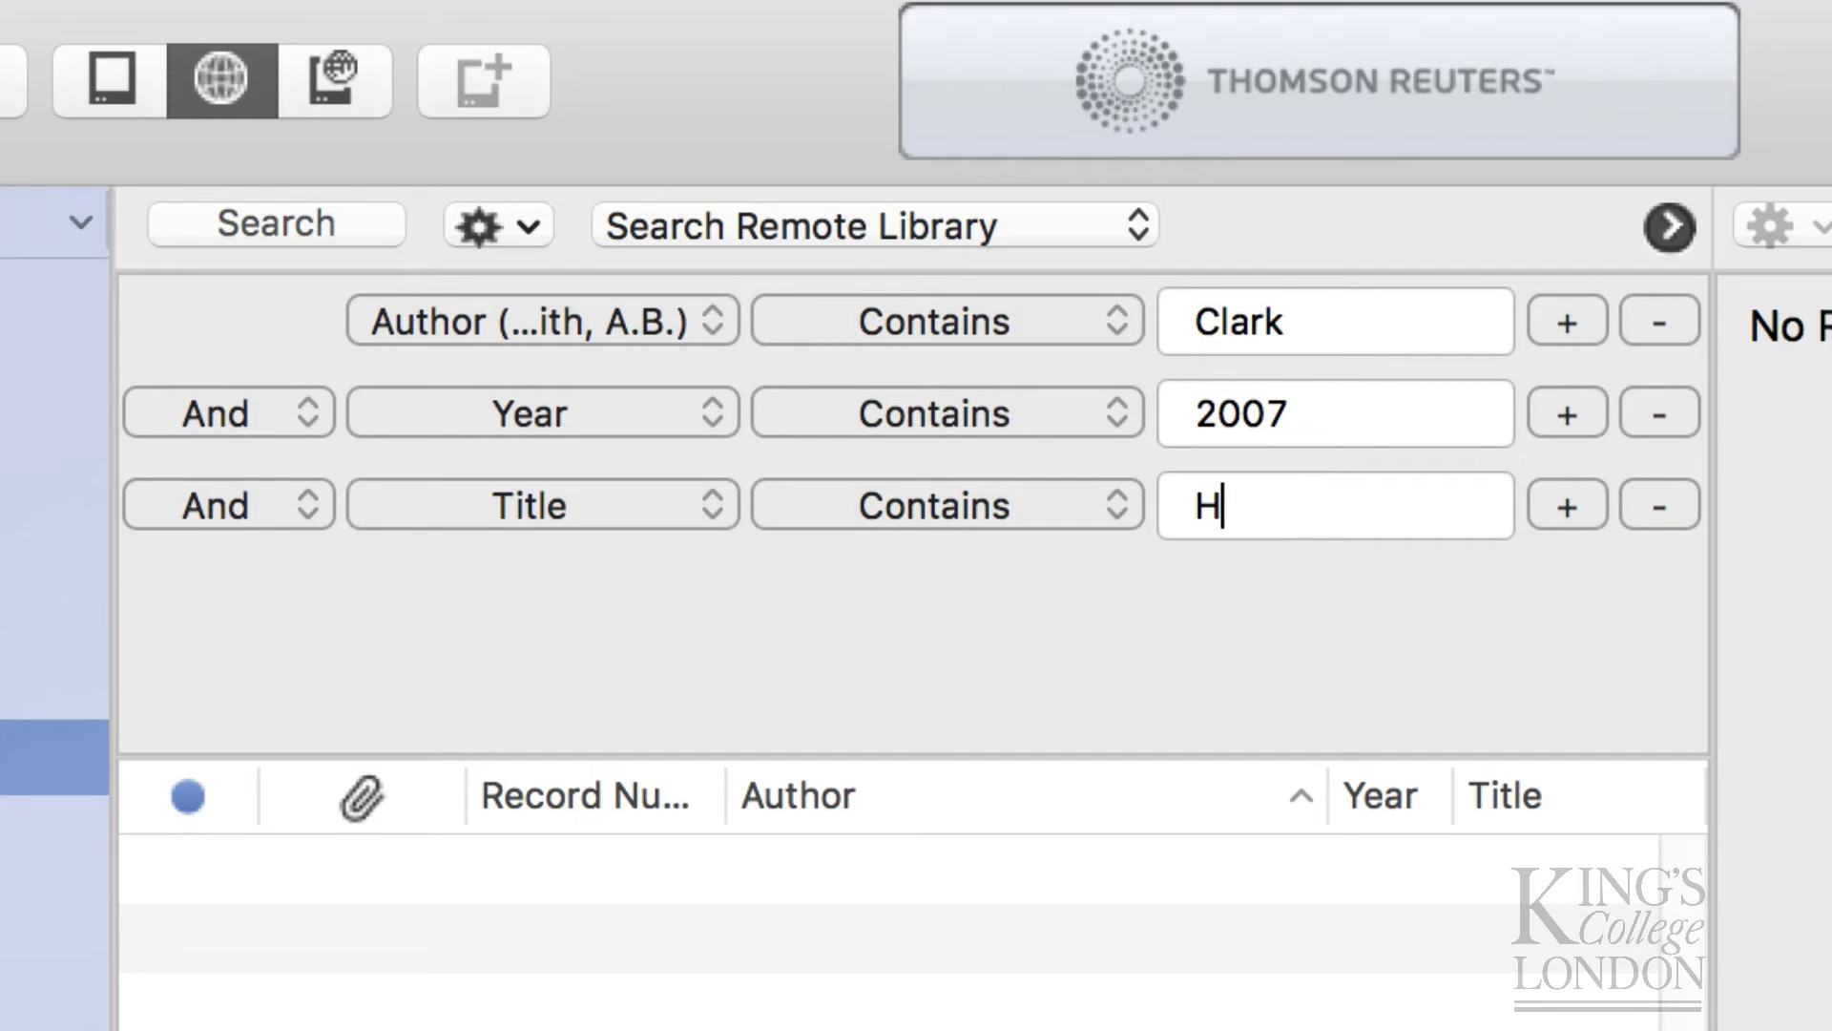
pyautogui.write('eart')
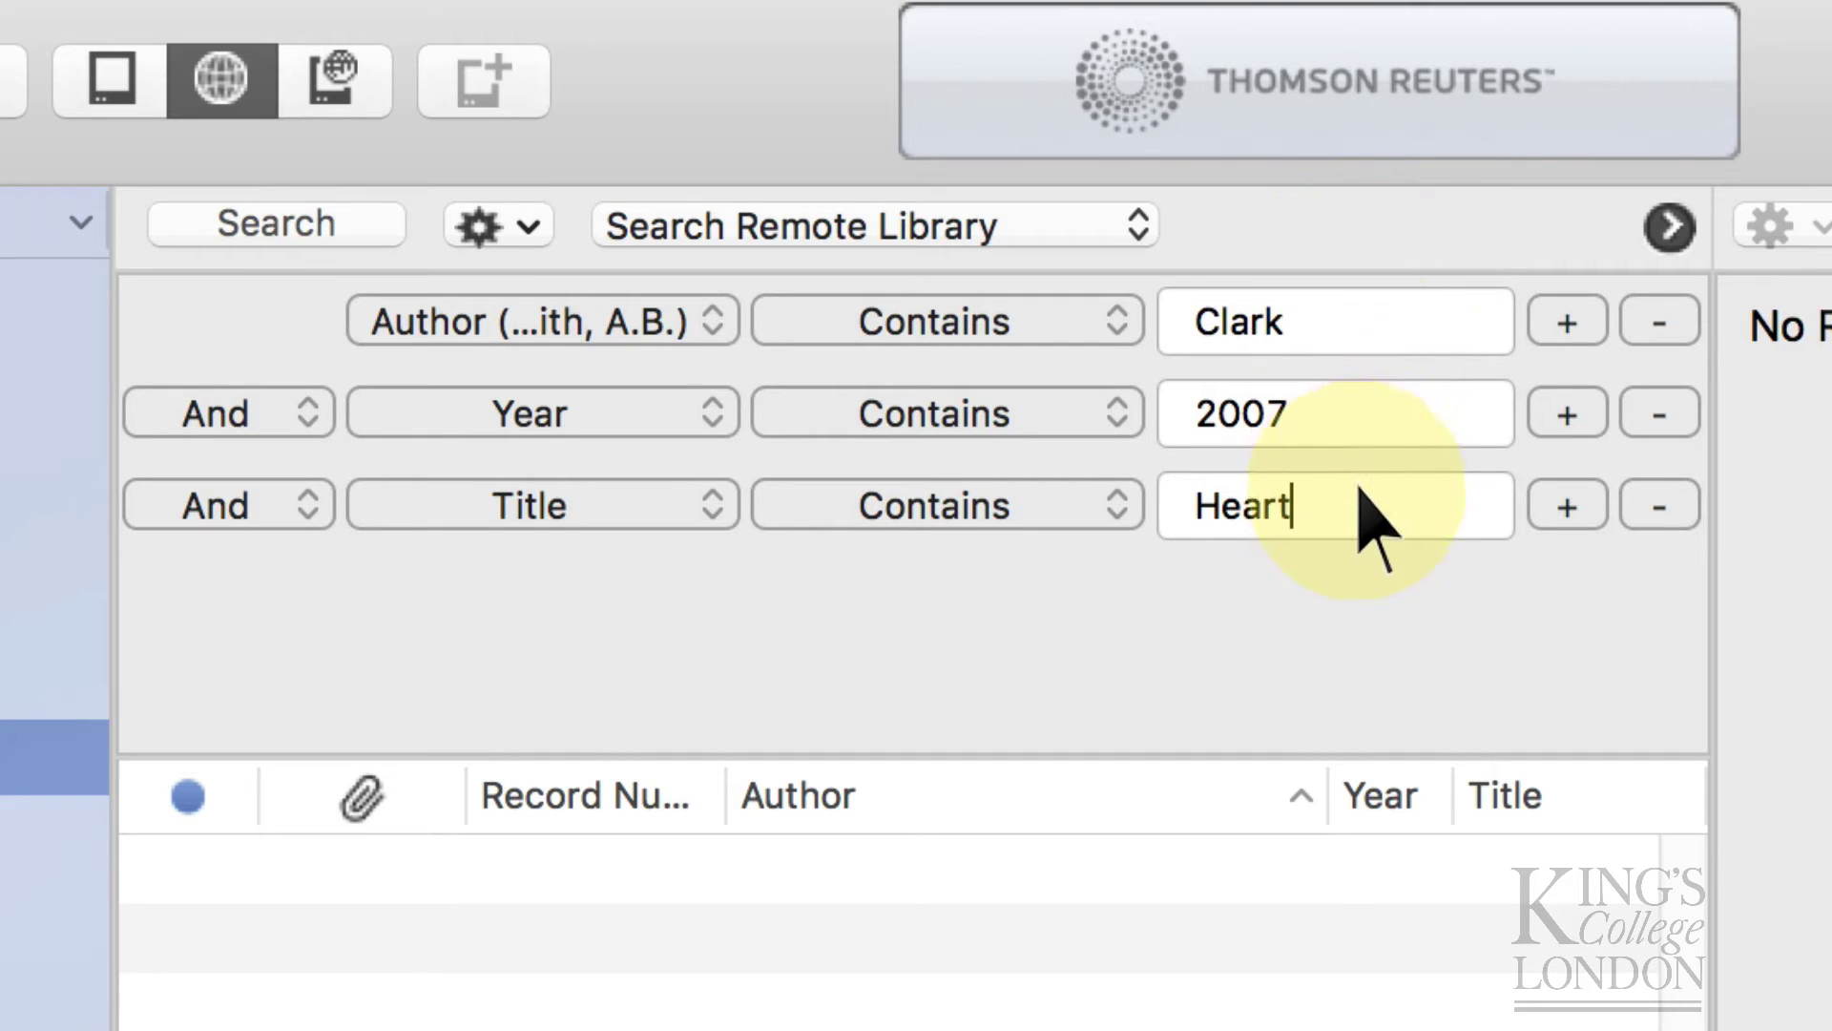
pyautogui.press('Return')
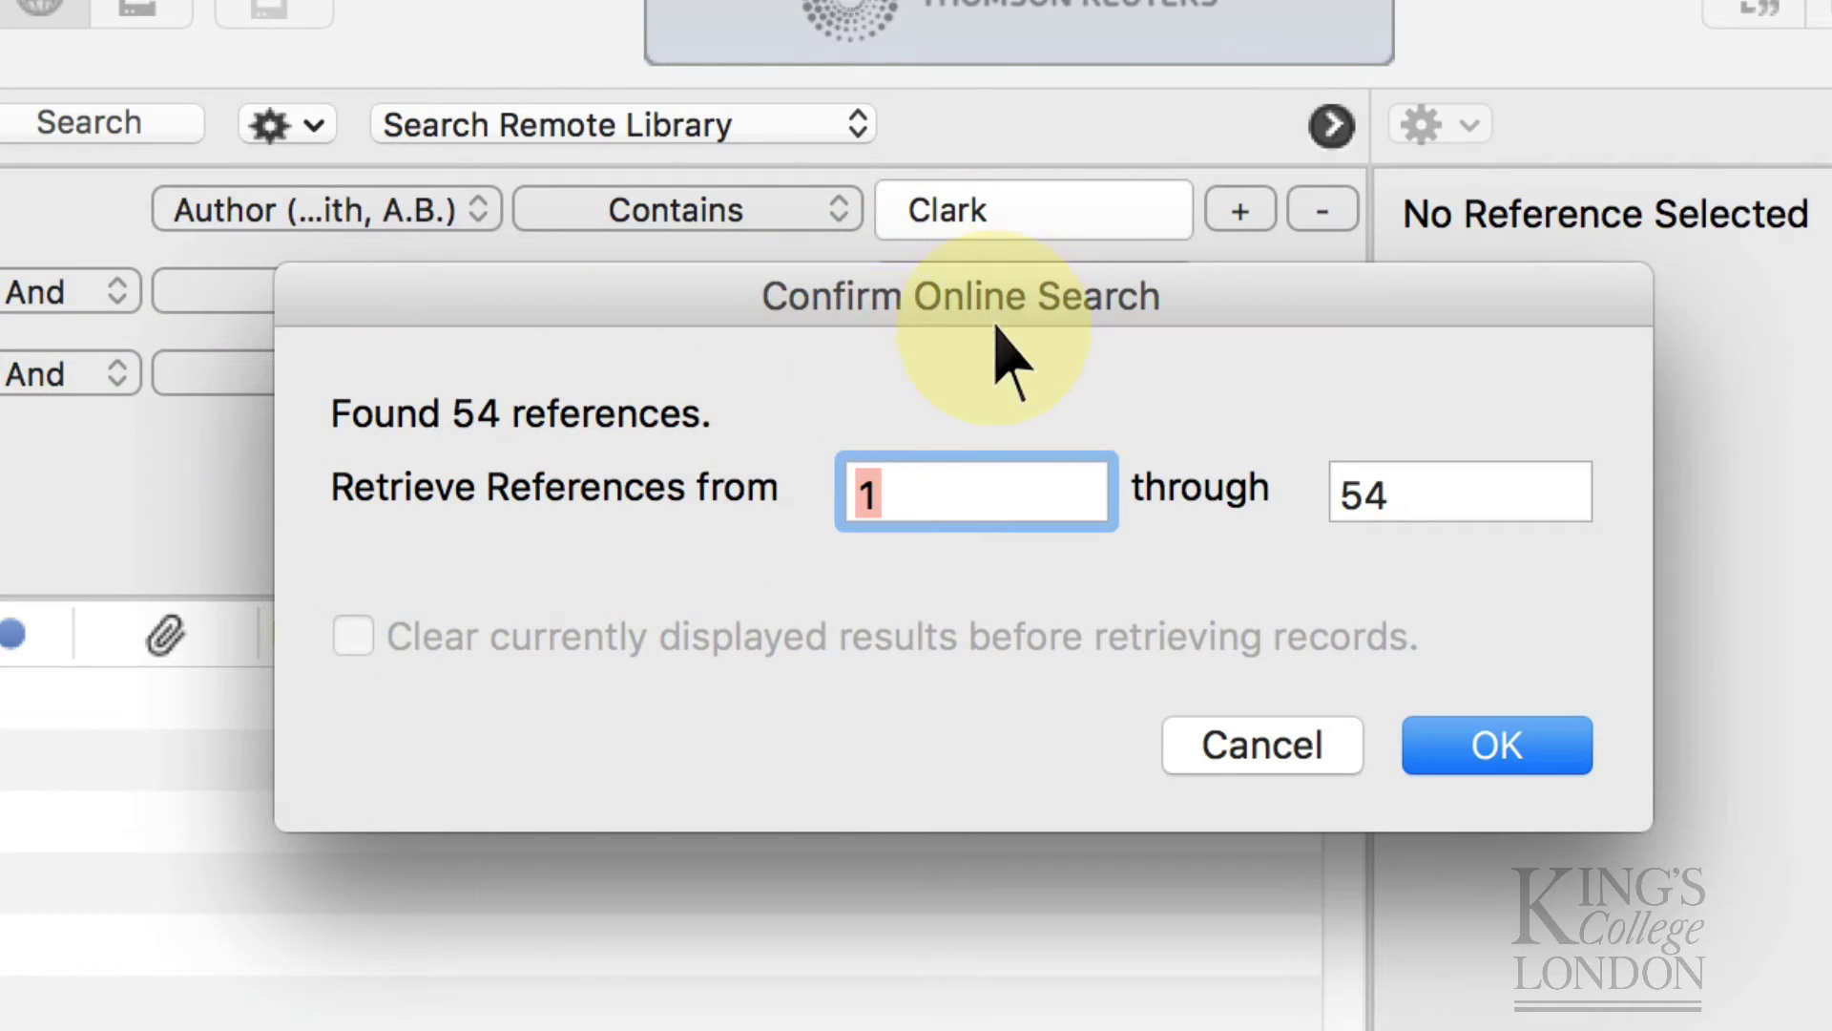
pyautogui.moveTo(961, 297); pyautogui.dragTo(822, 771)
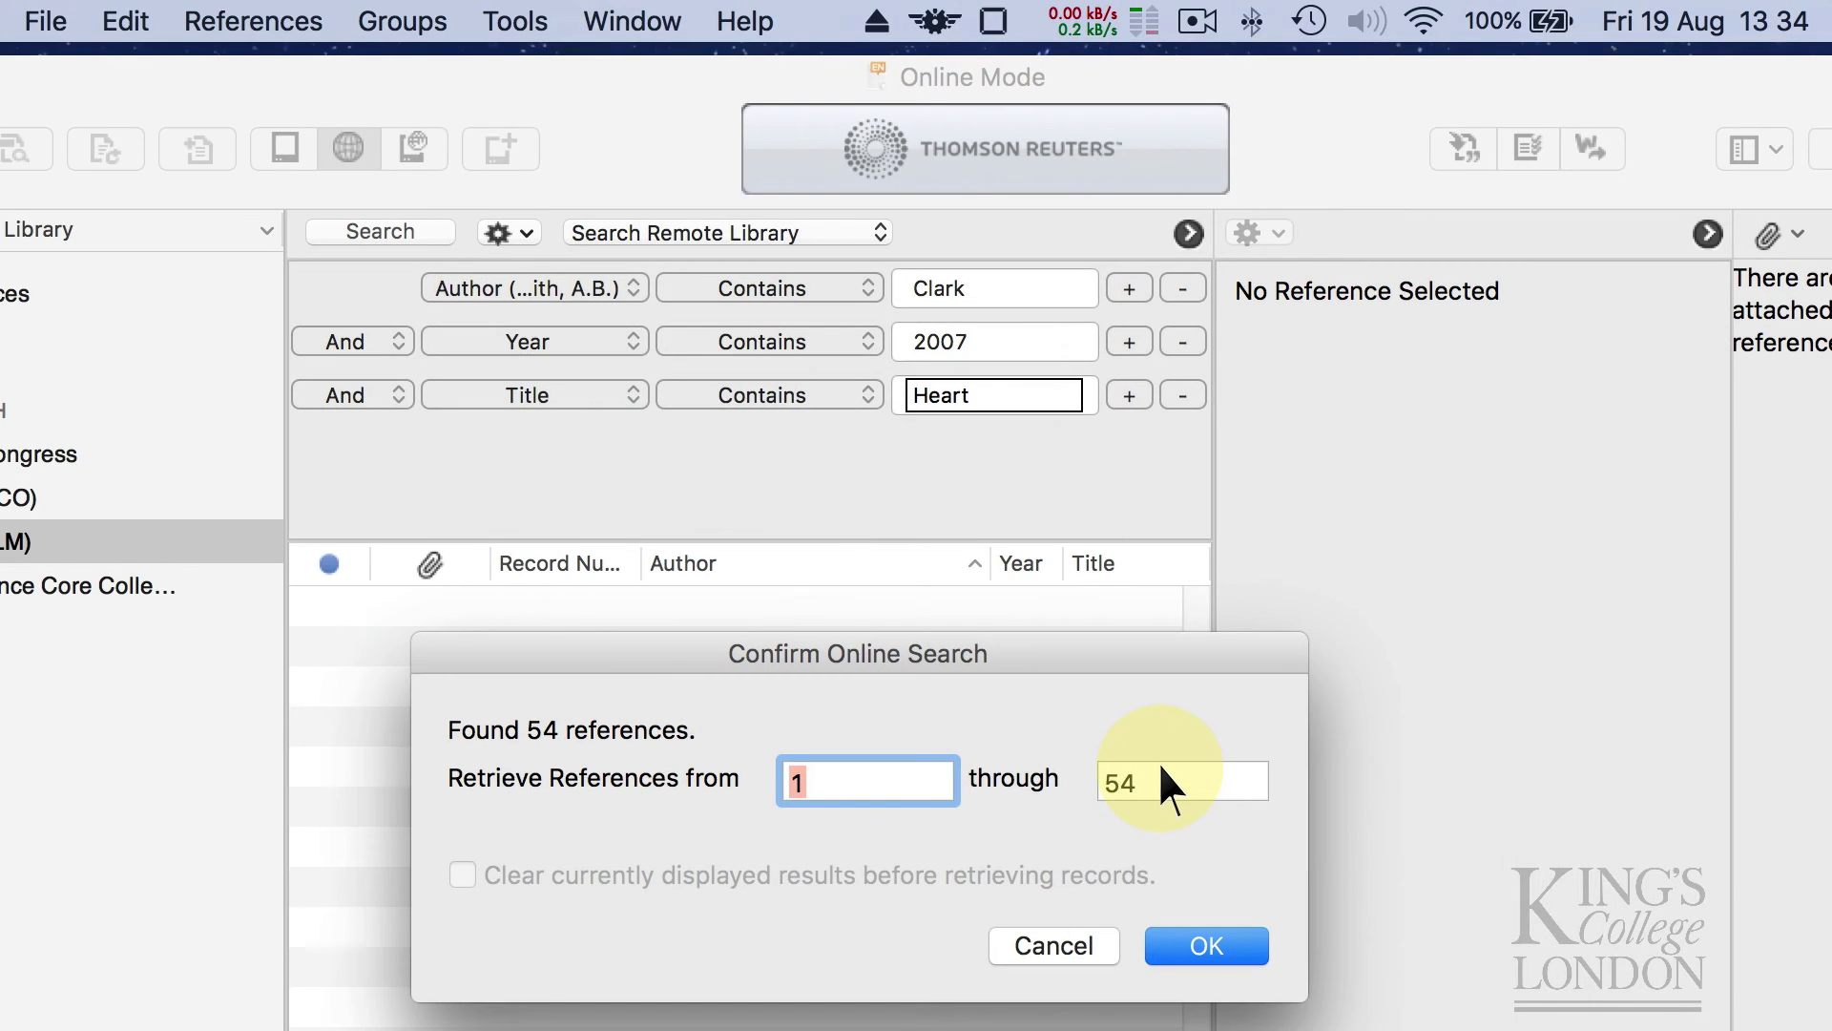
# Cancel the 54-result retrieval, refine the author to 'Clark, J', and retrieve the 3 matches.
pyautogui.click(1054, 944)
pyautogui.doubleClick(1007, 283)
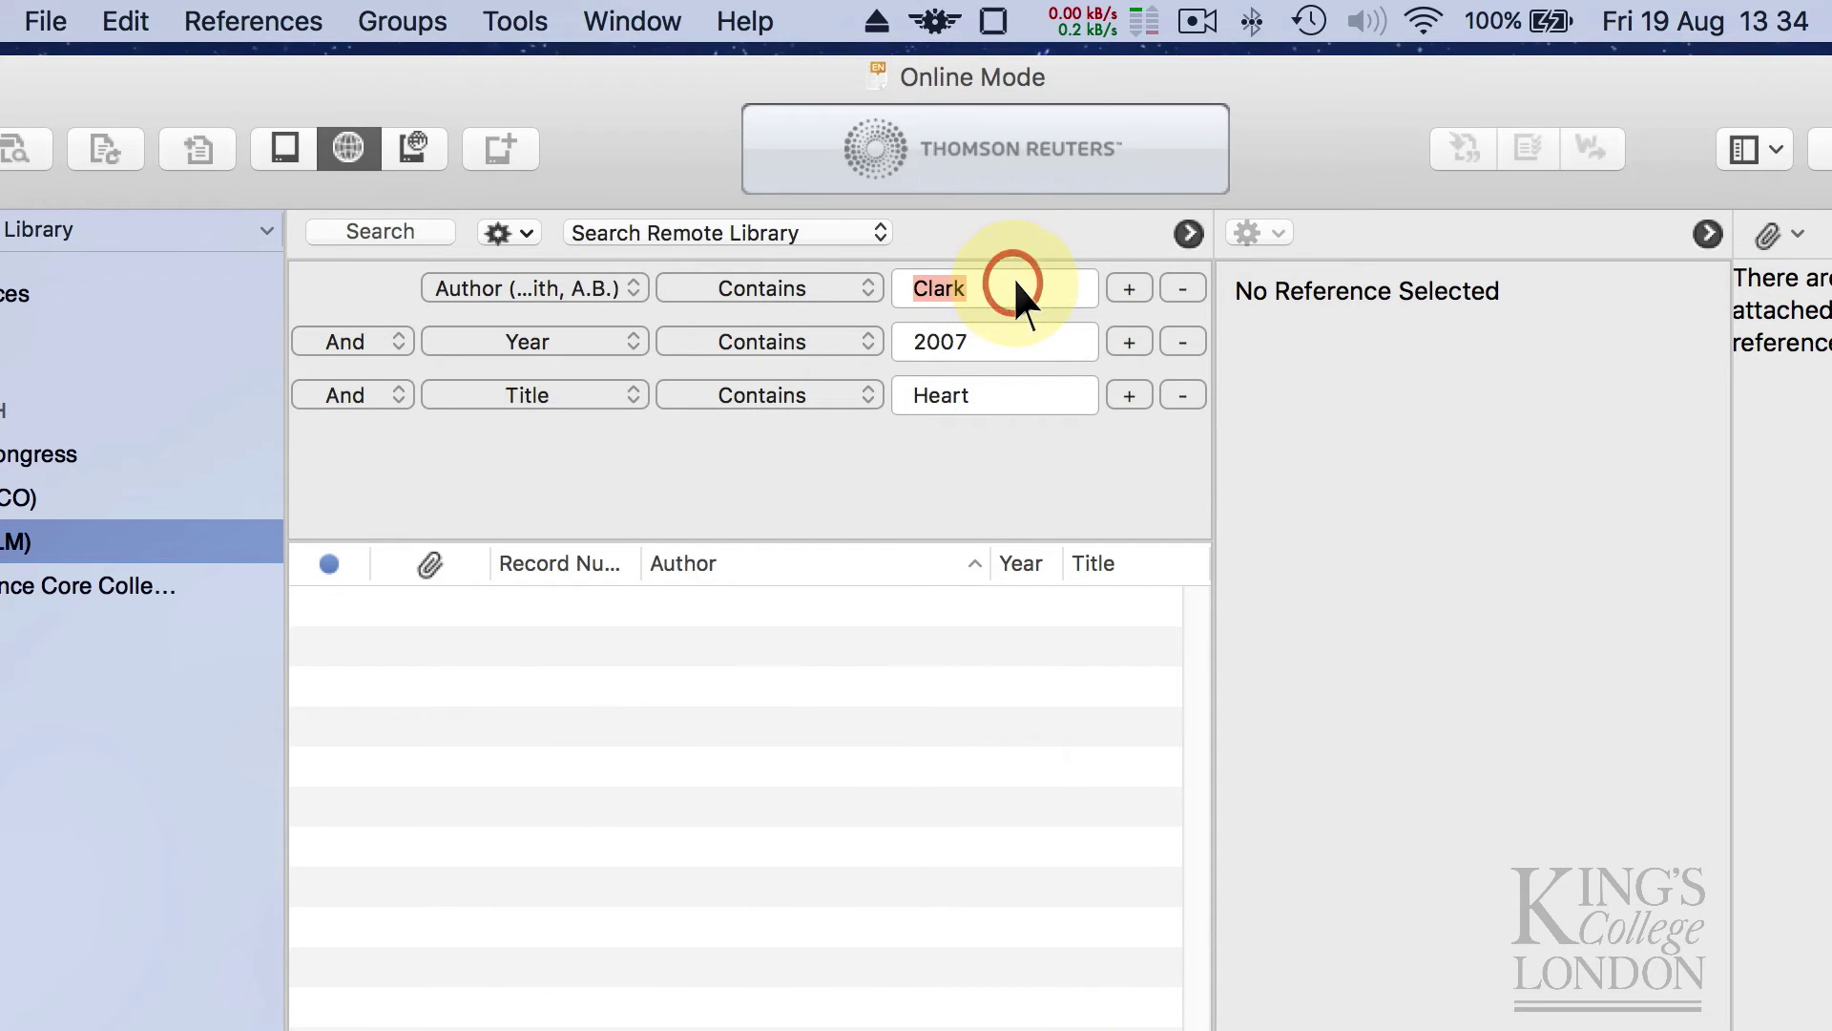
pyautogui.click(995, 284)
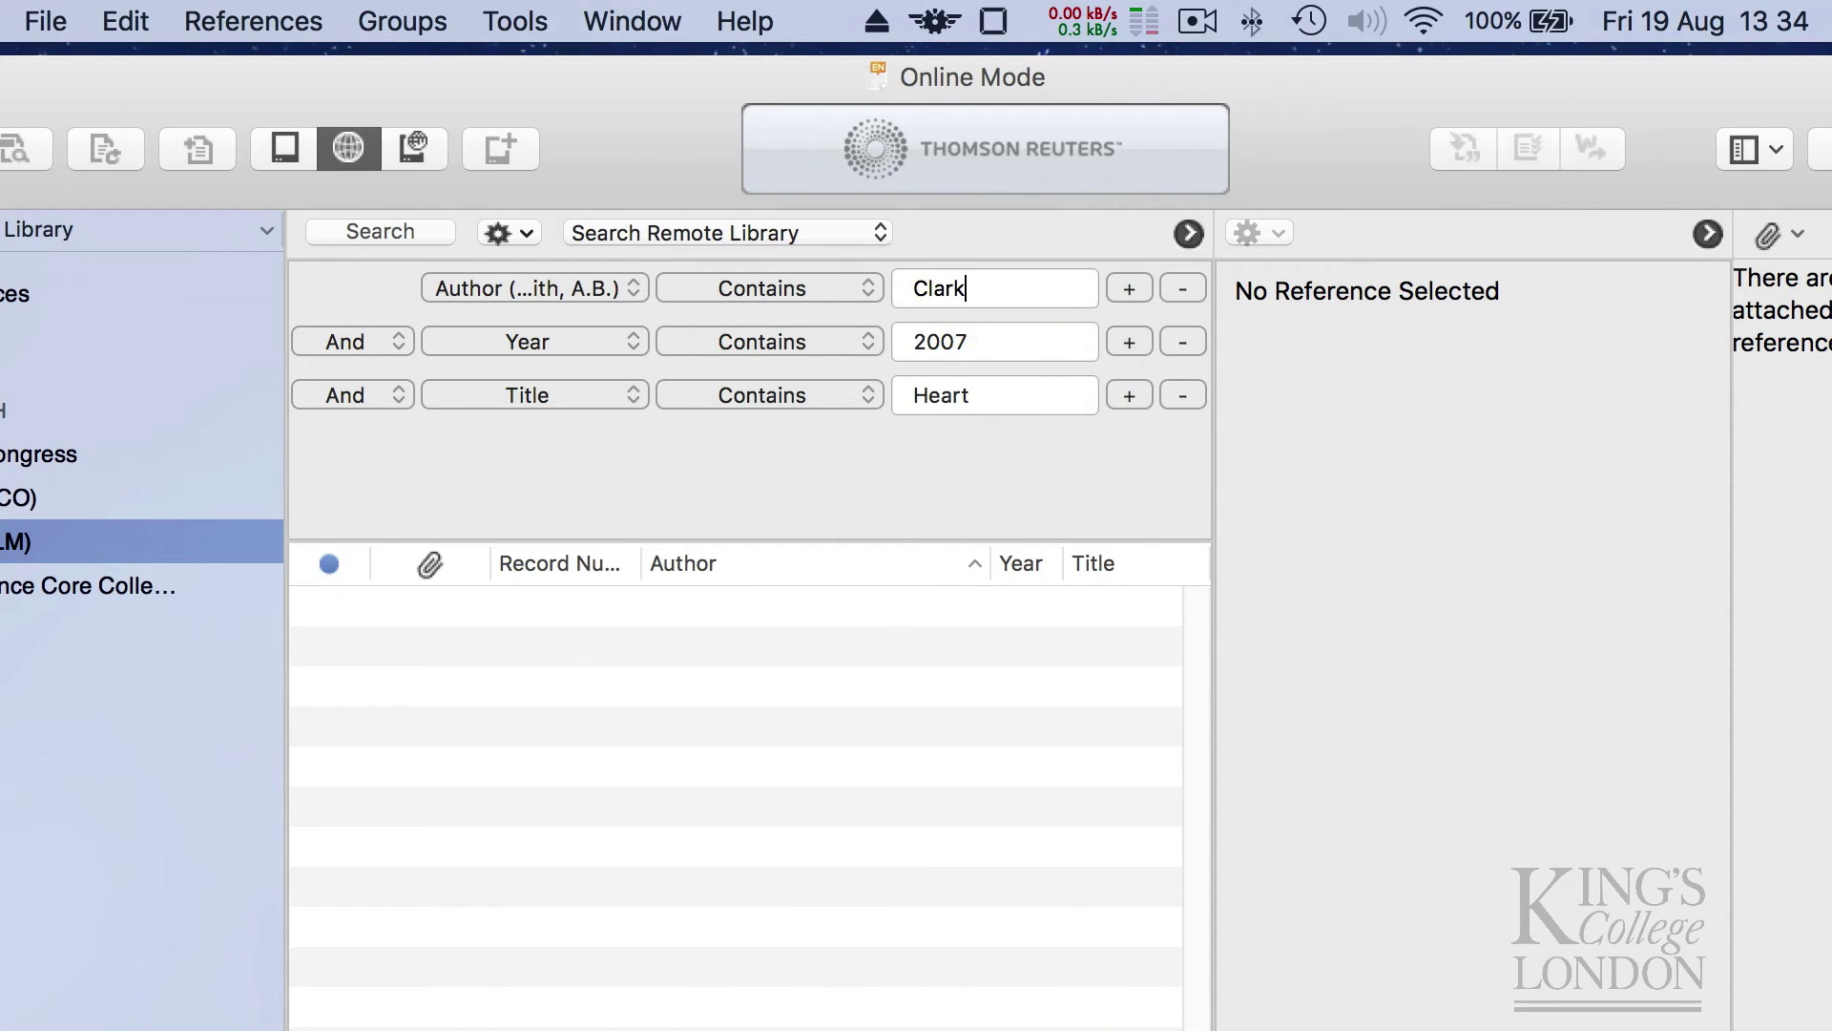
pyautogui.write(', J')
pyautogui.press('Return')
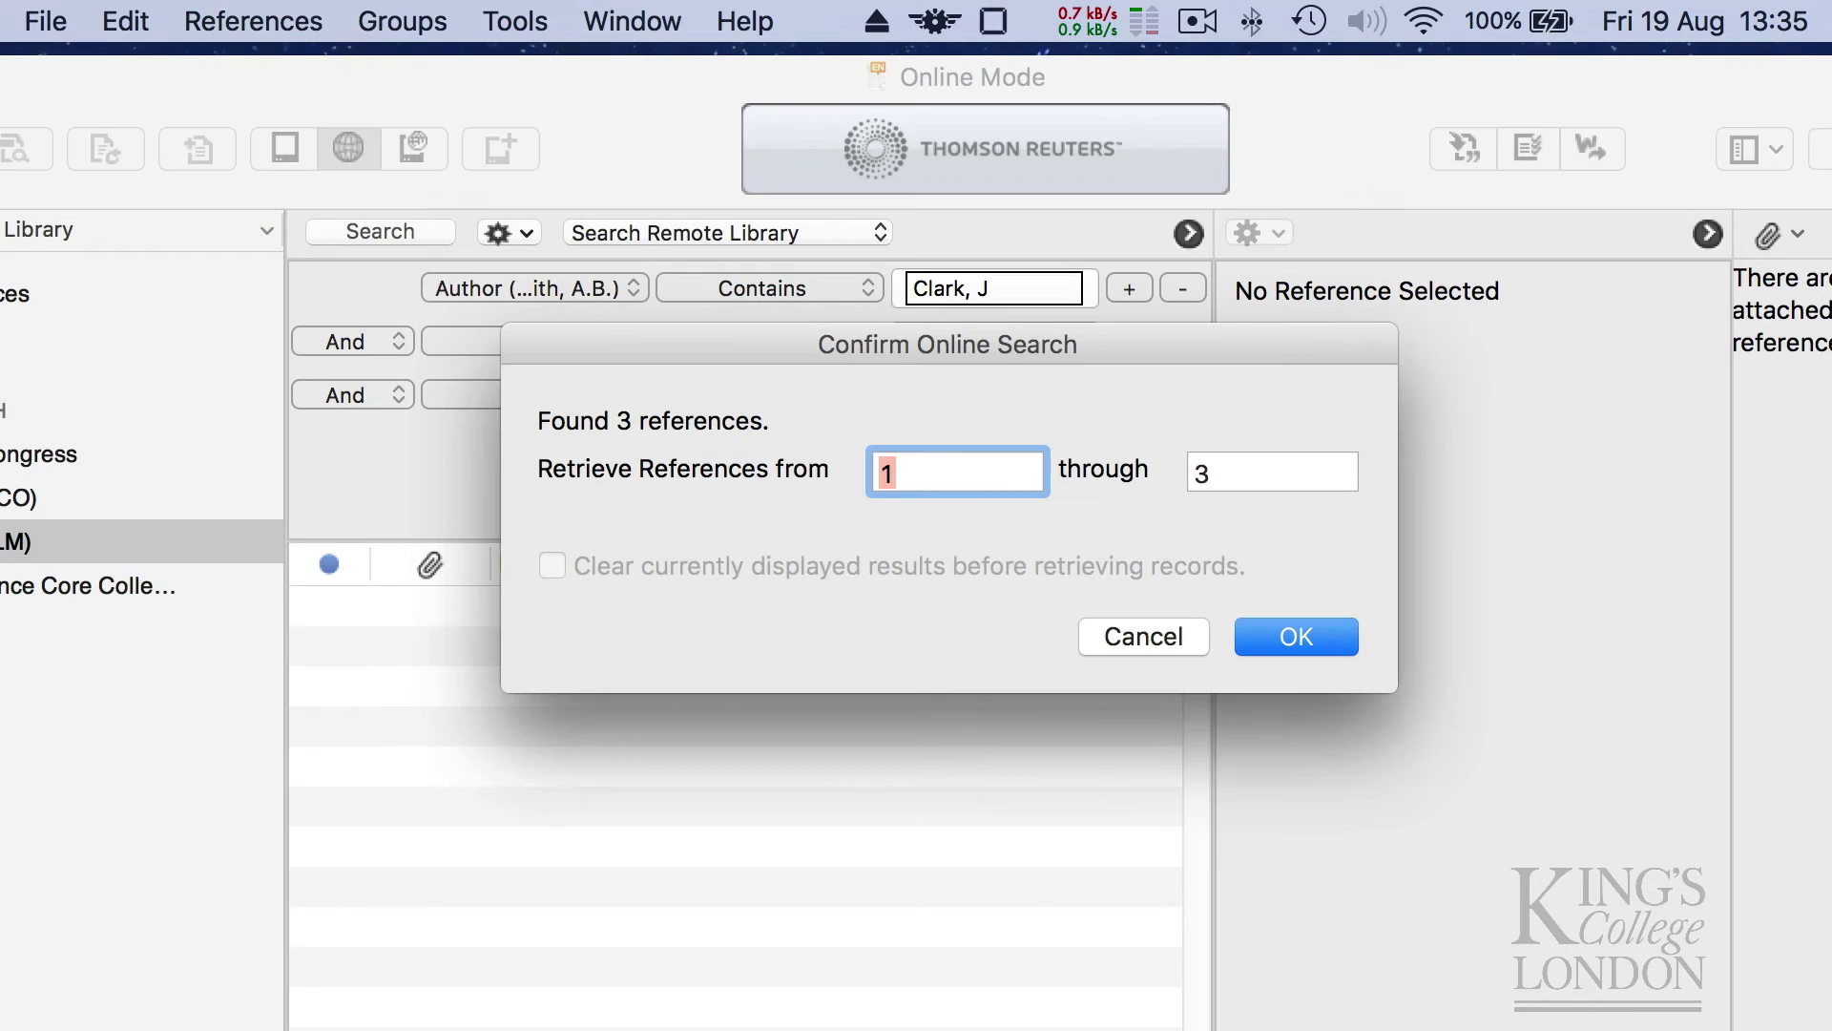
pyautogui.moveTo(994, 334); pyautogui.dragTo(914, 391)
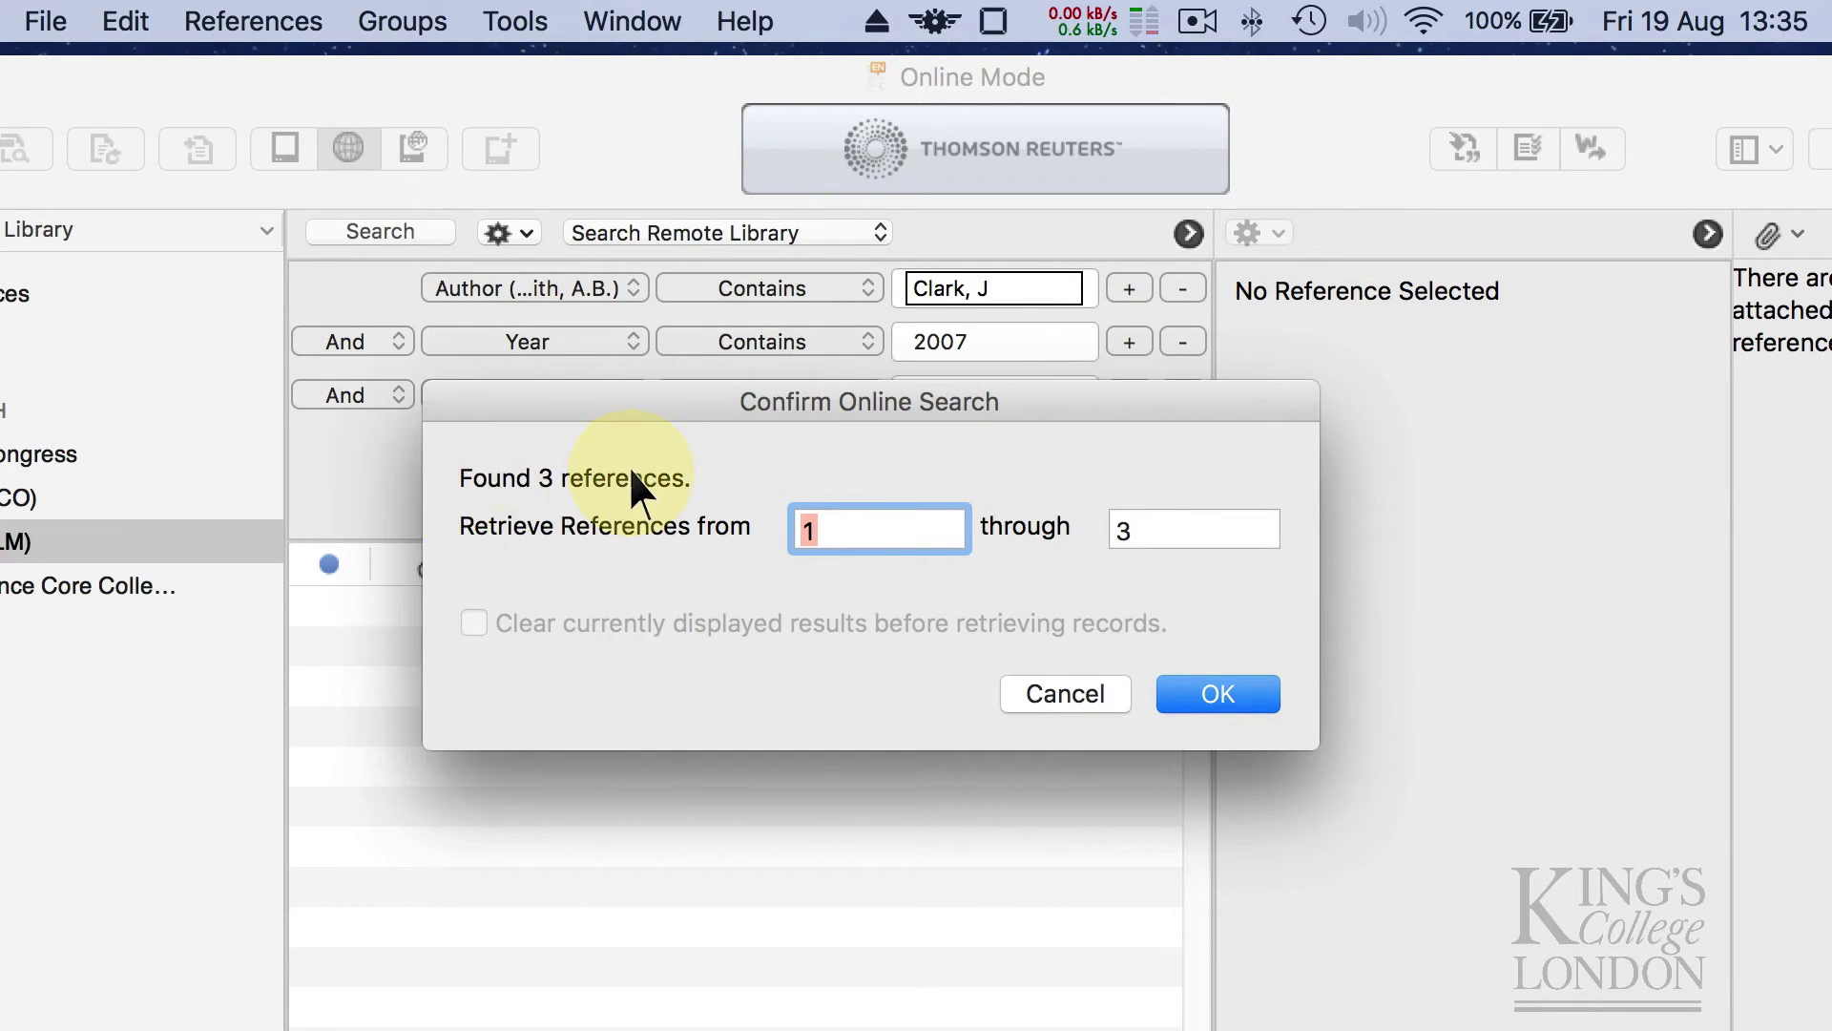
pyautogui.click(1240, 697)
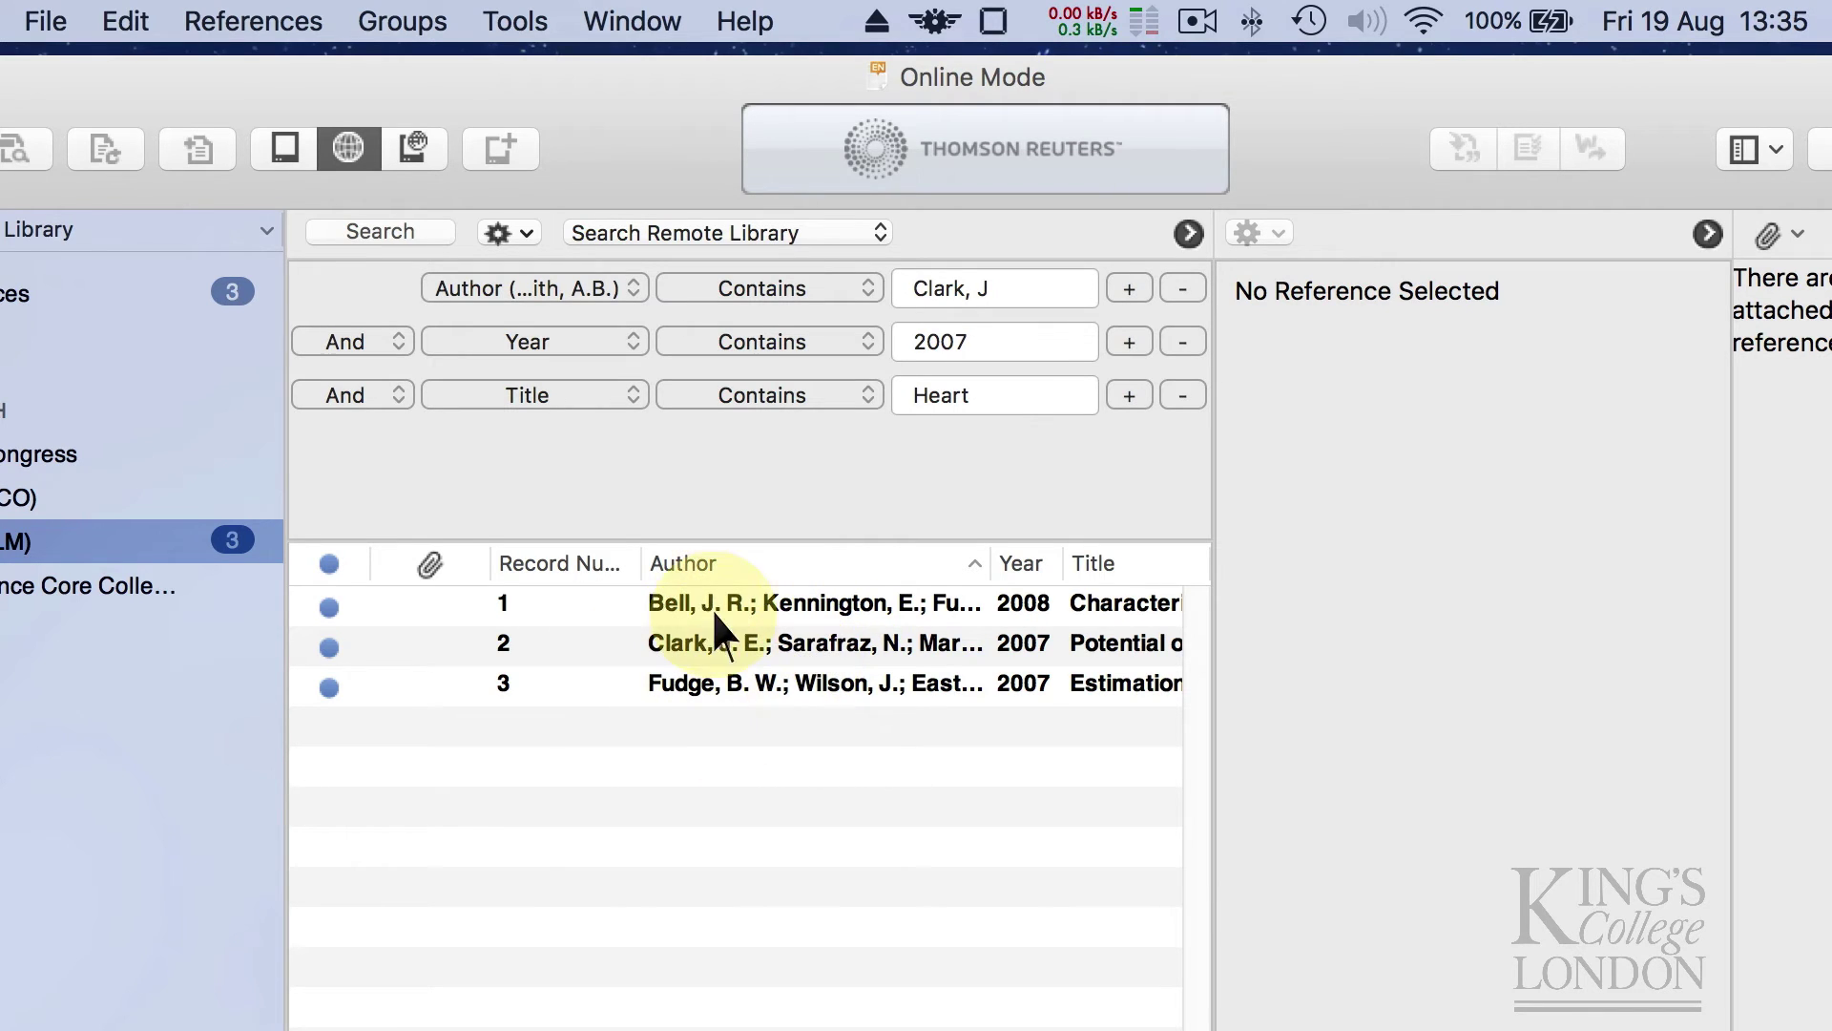
# Narrow the Record Number column and select the Clark 2007 and Bell 2008 references.
pyautogui.moveTo(644, 561); pyautogui.dragTo(552, 556)
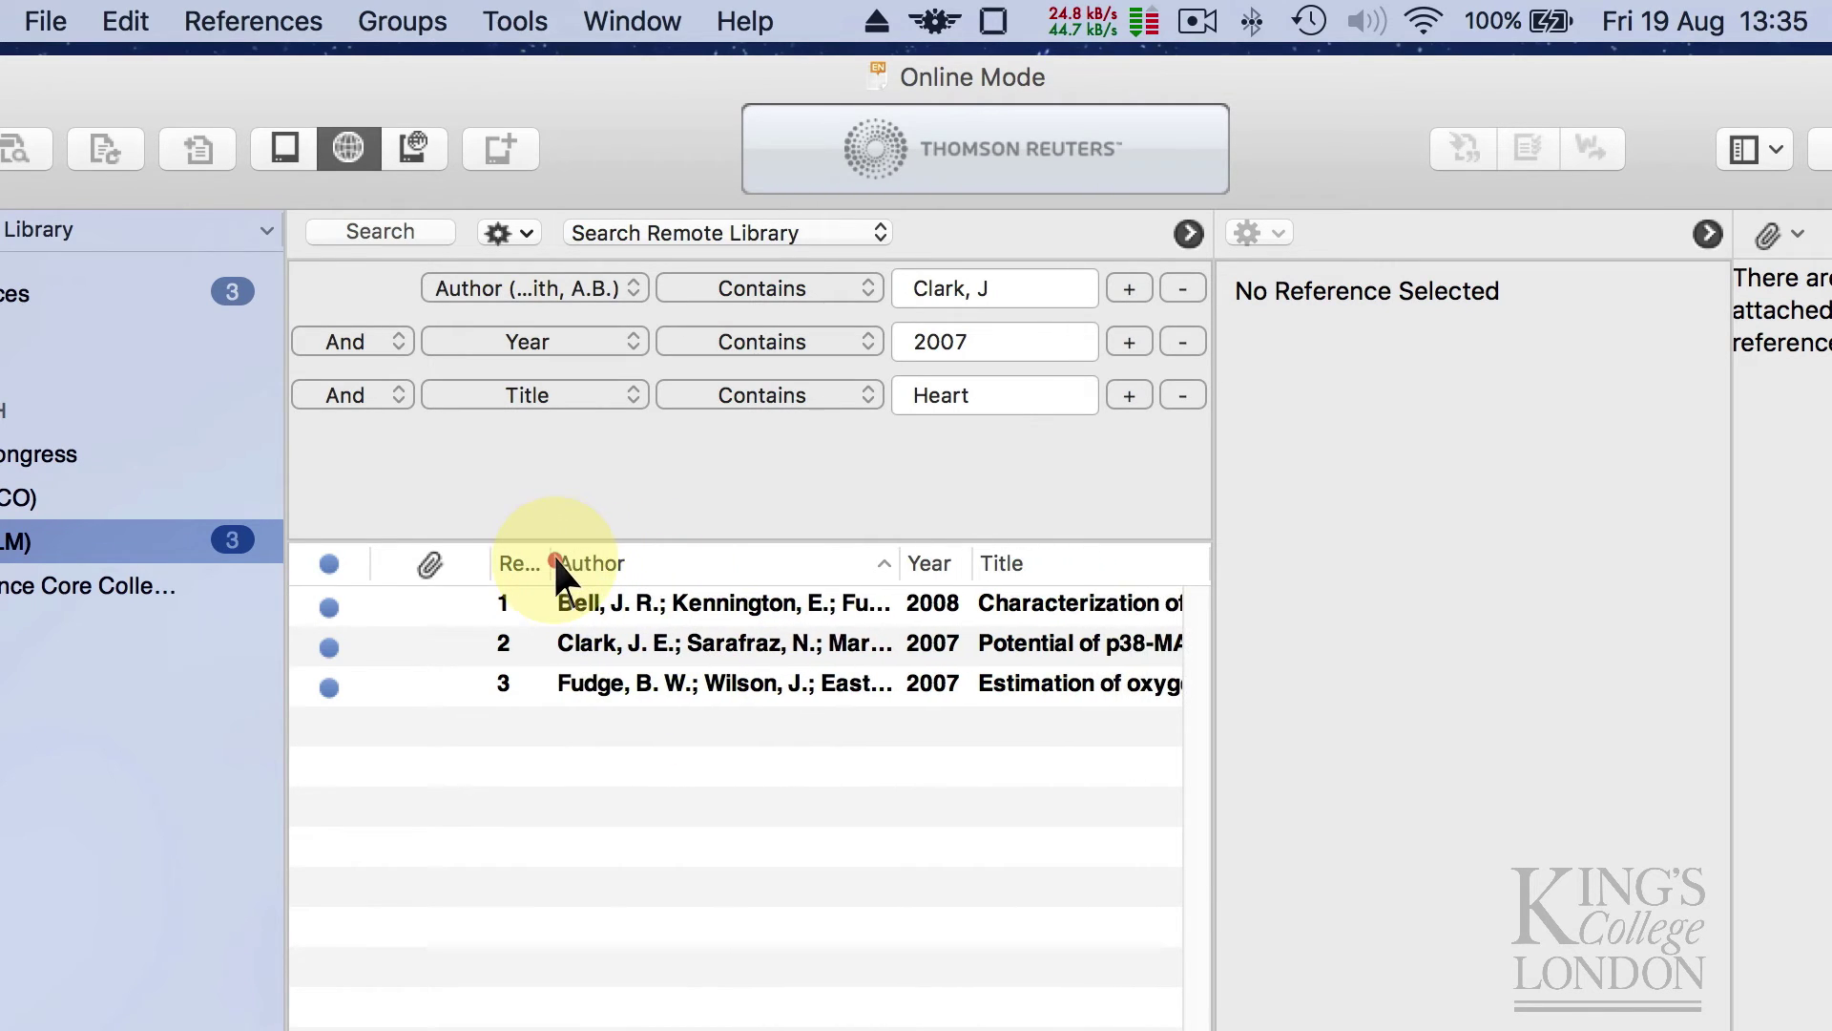
pyautogui.click(647, 635)
pyautogui.keyDown('shift'); pyautogui.click(654, 601); pyautogui.keyUp('shift')
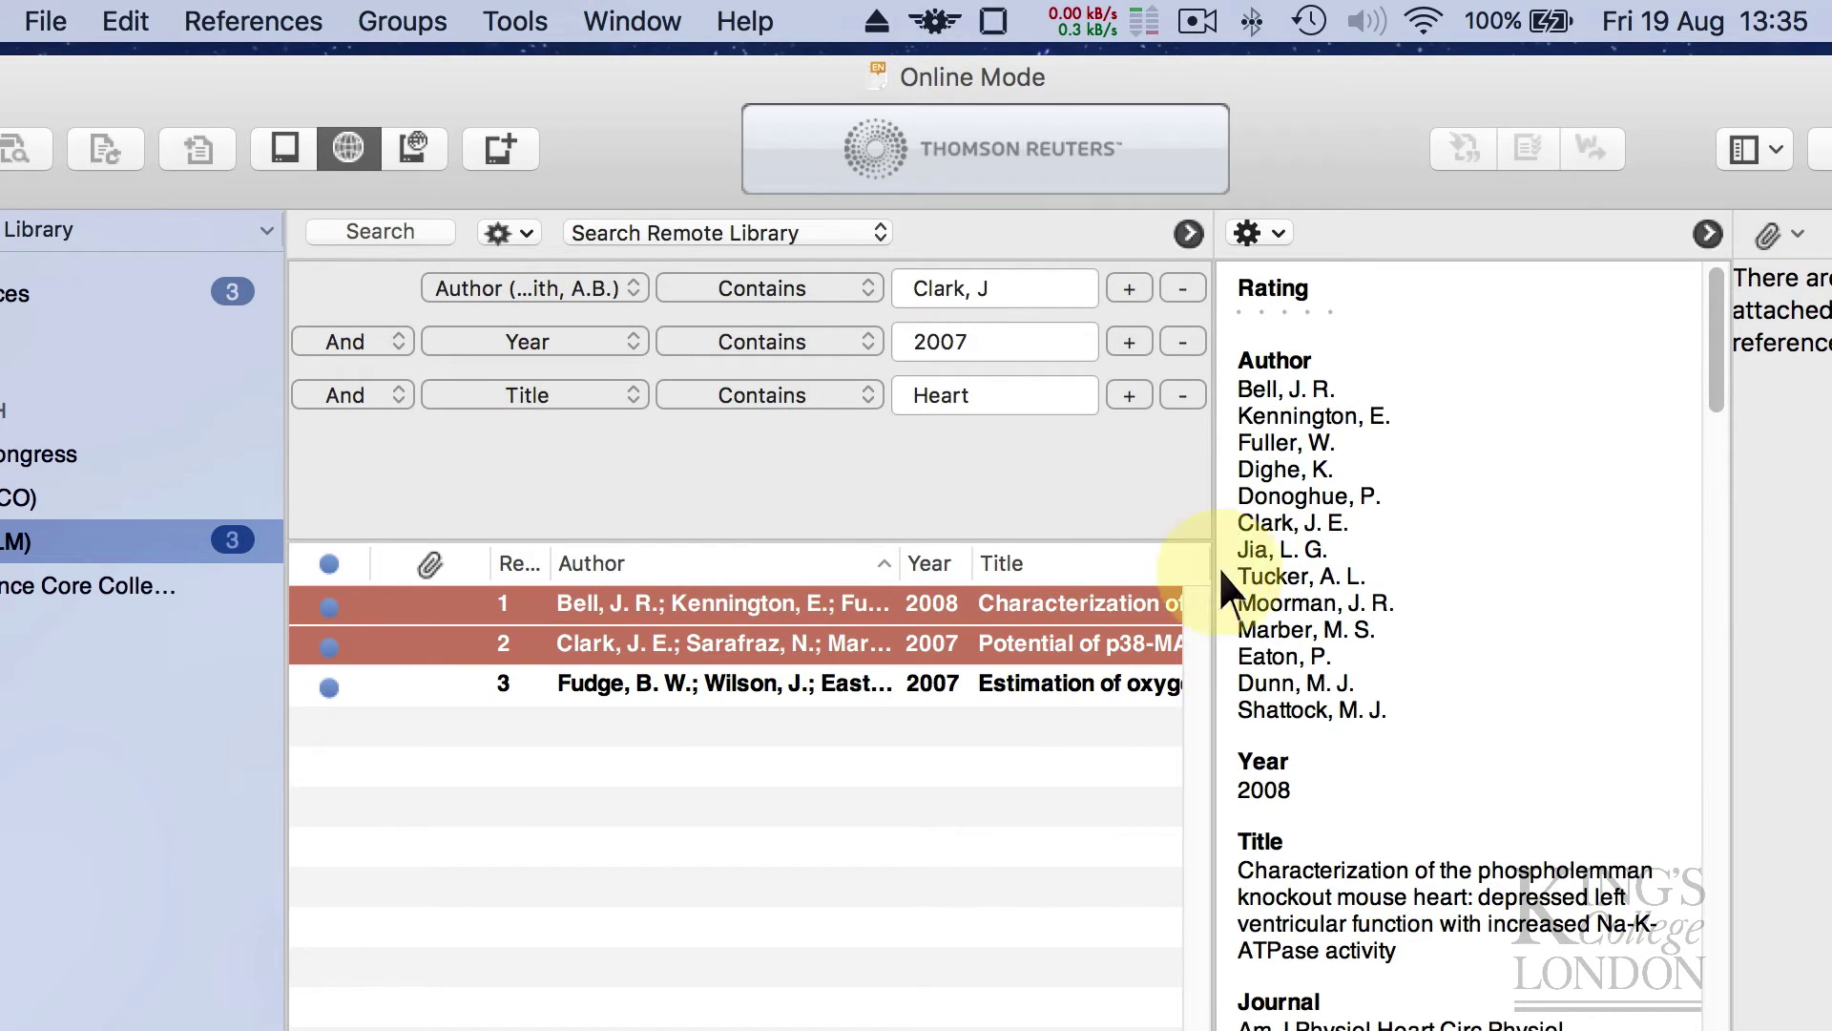
# Copy the selected Bell 2008 and Clark 2007 references into Demo.enl.
pyautogui.rightClick(729, 600)
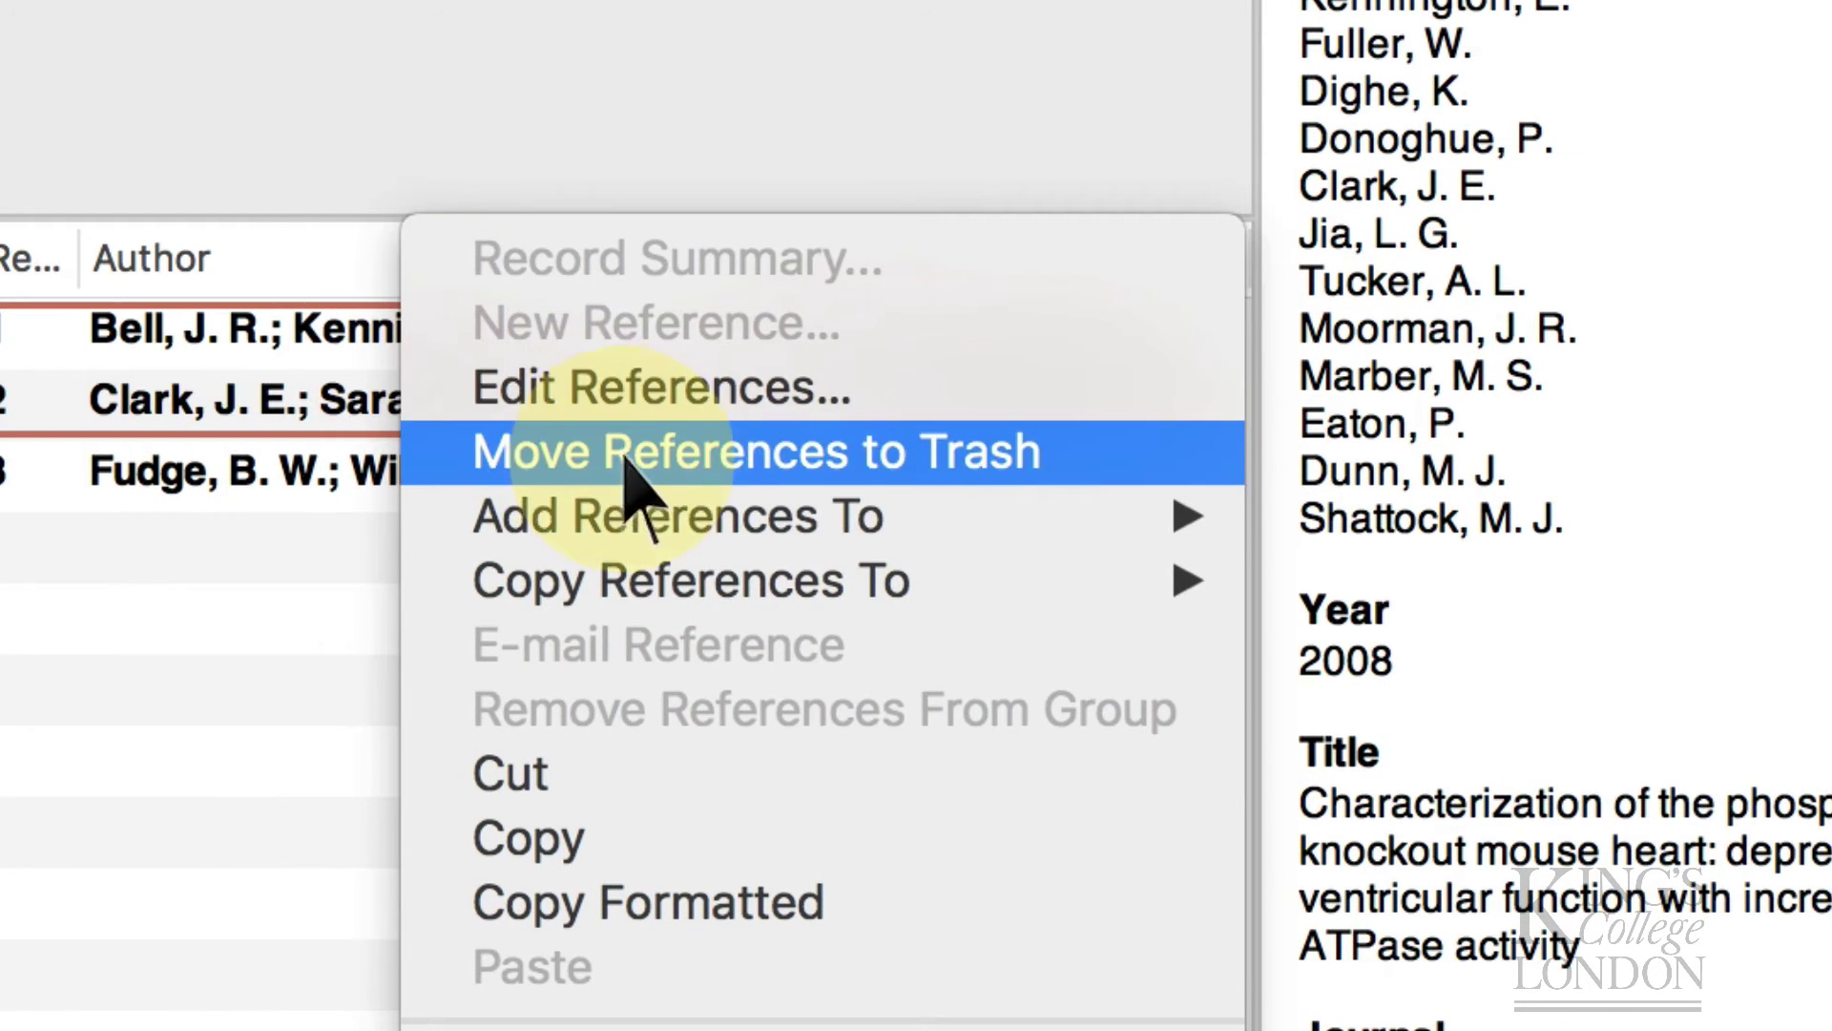
pyautogui.moveTo(717, 603)
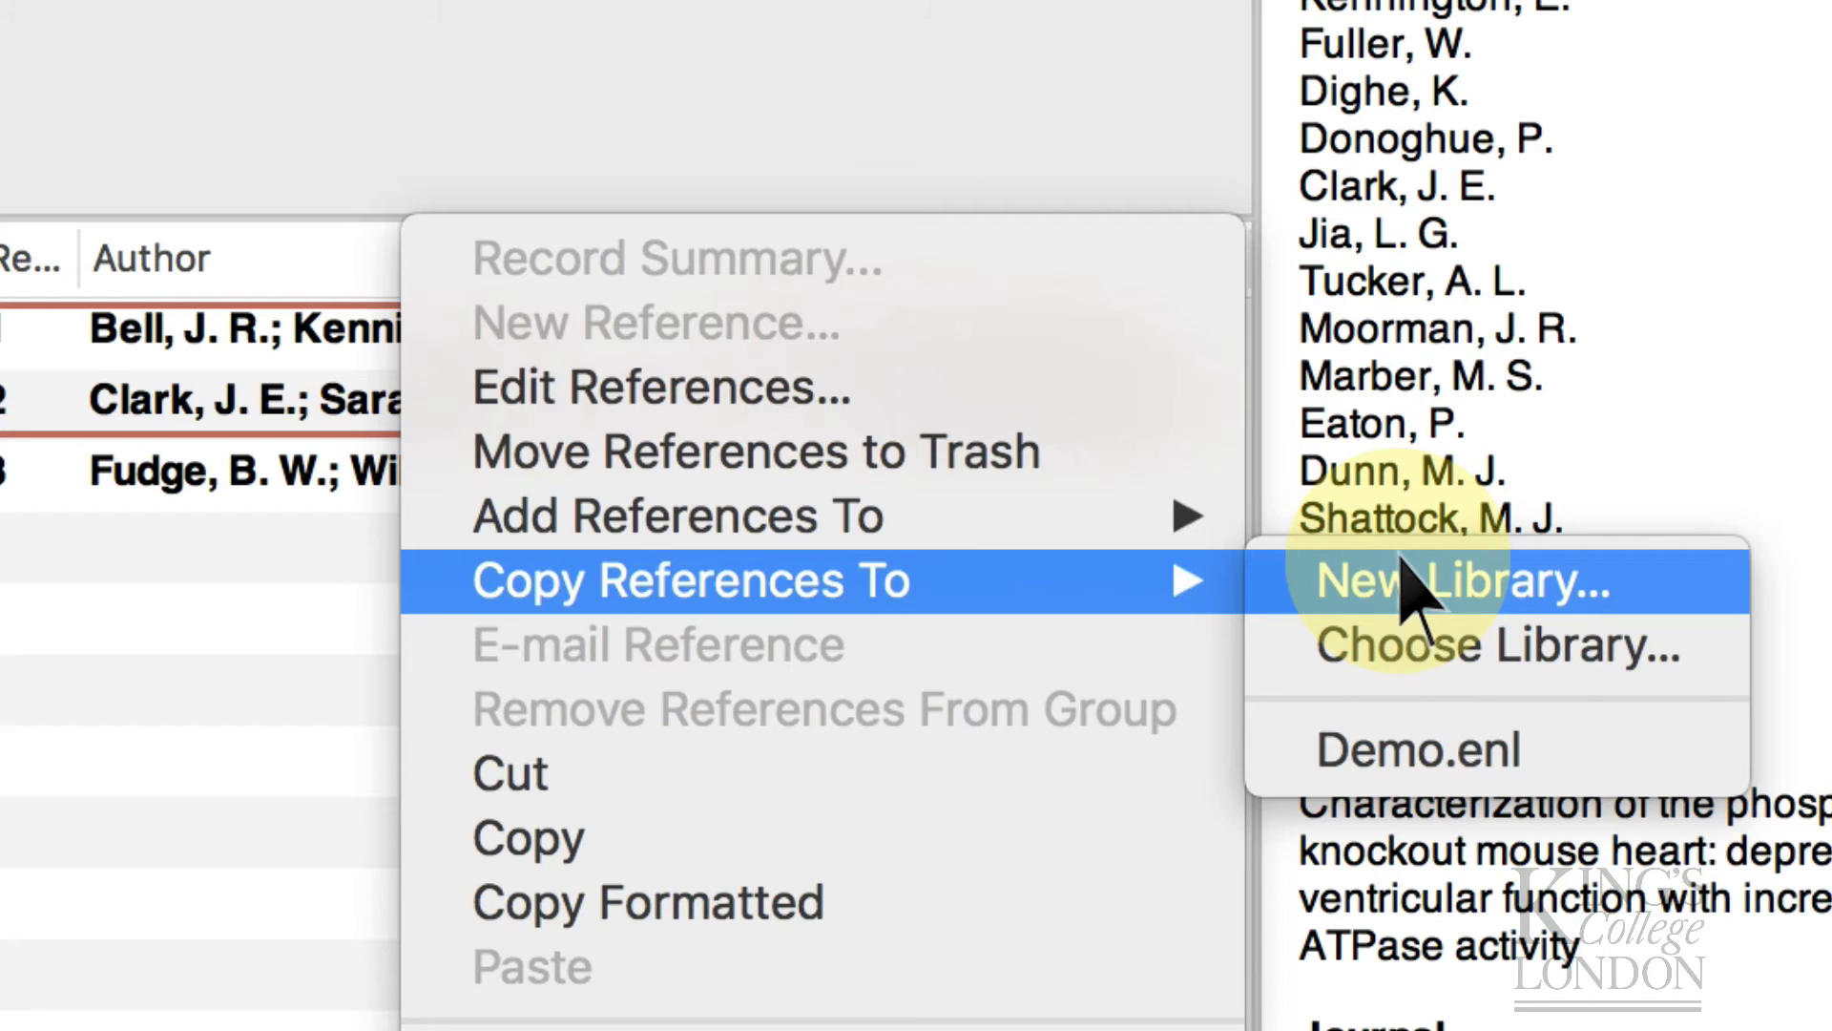
pyautogui.click(1392, 771)
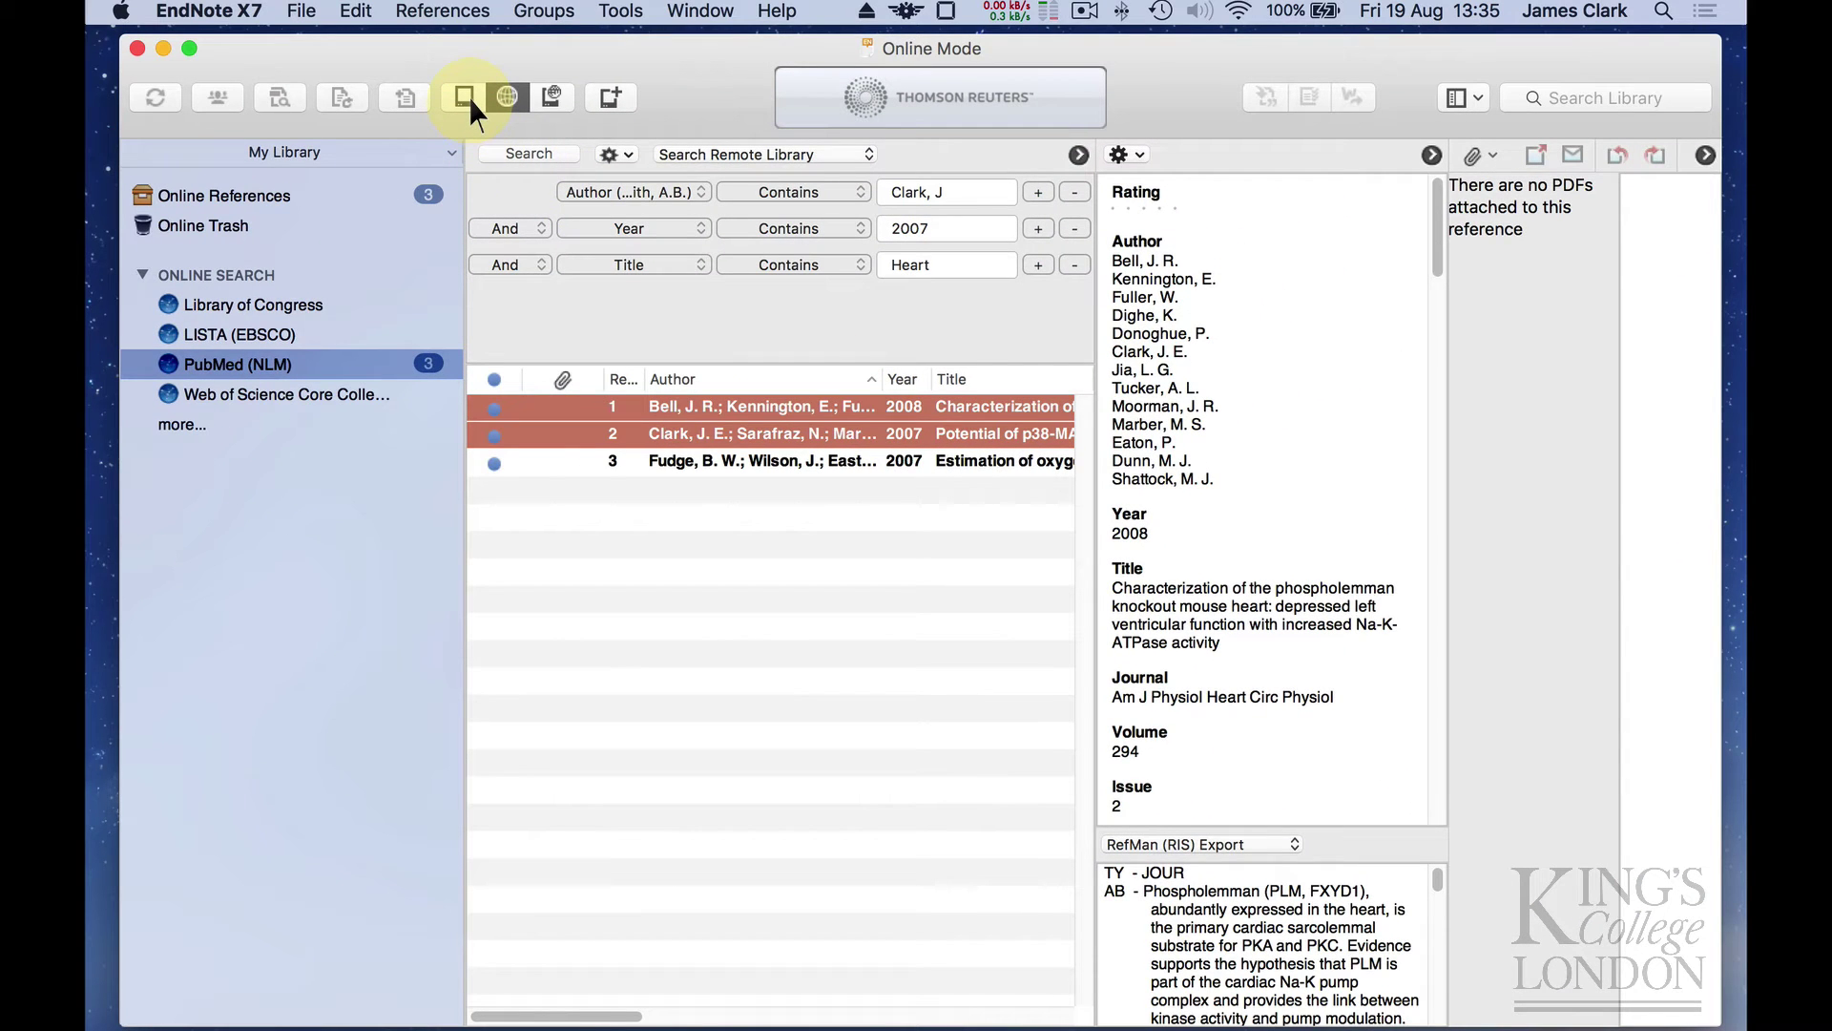
# In the local Demo.enl library, select Bell 2008 and enlarge its RIS export pane.
pyautogui.click(466, 95)
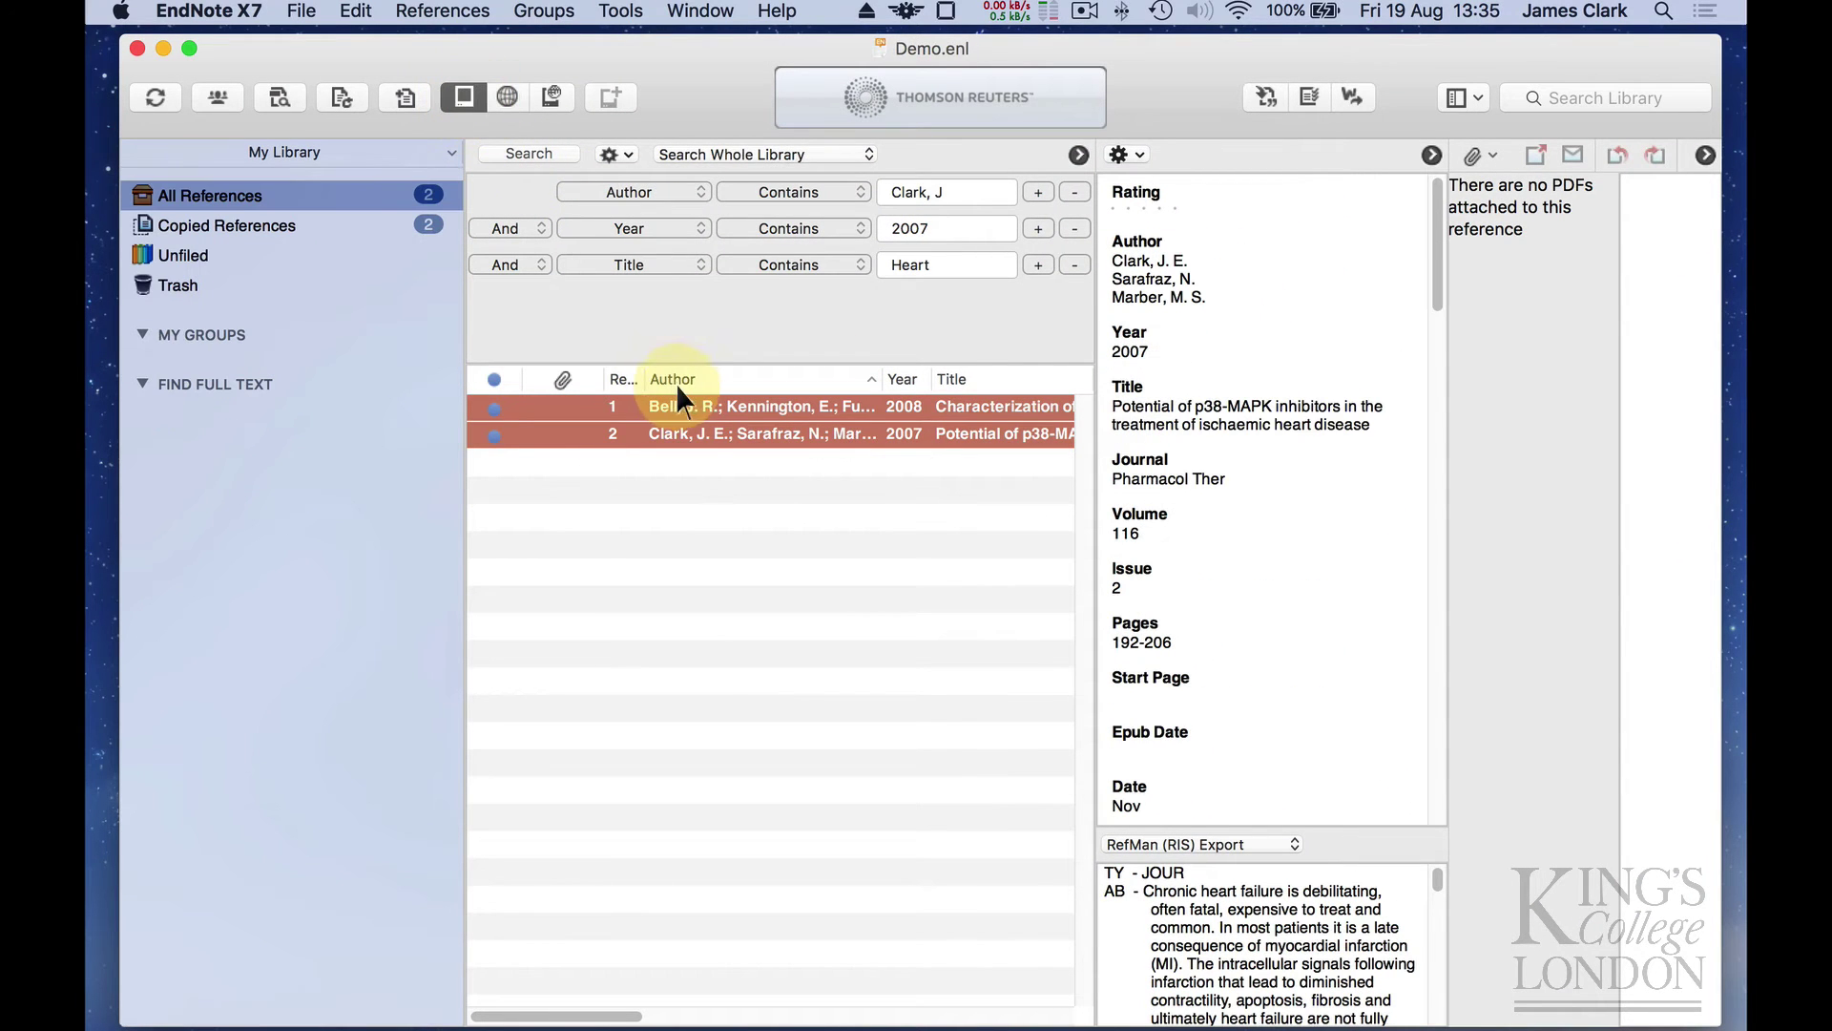
pyautogui.click(693, 472)
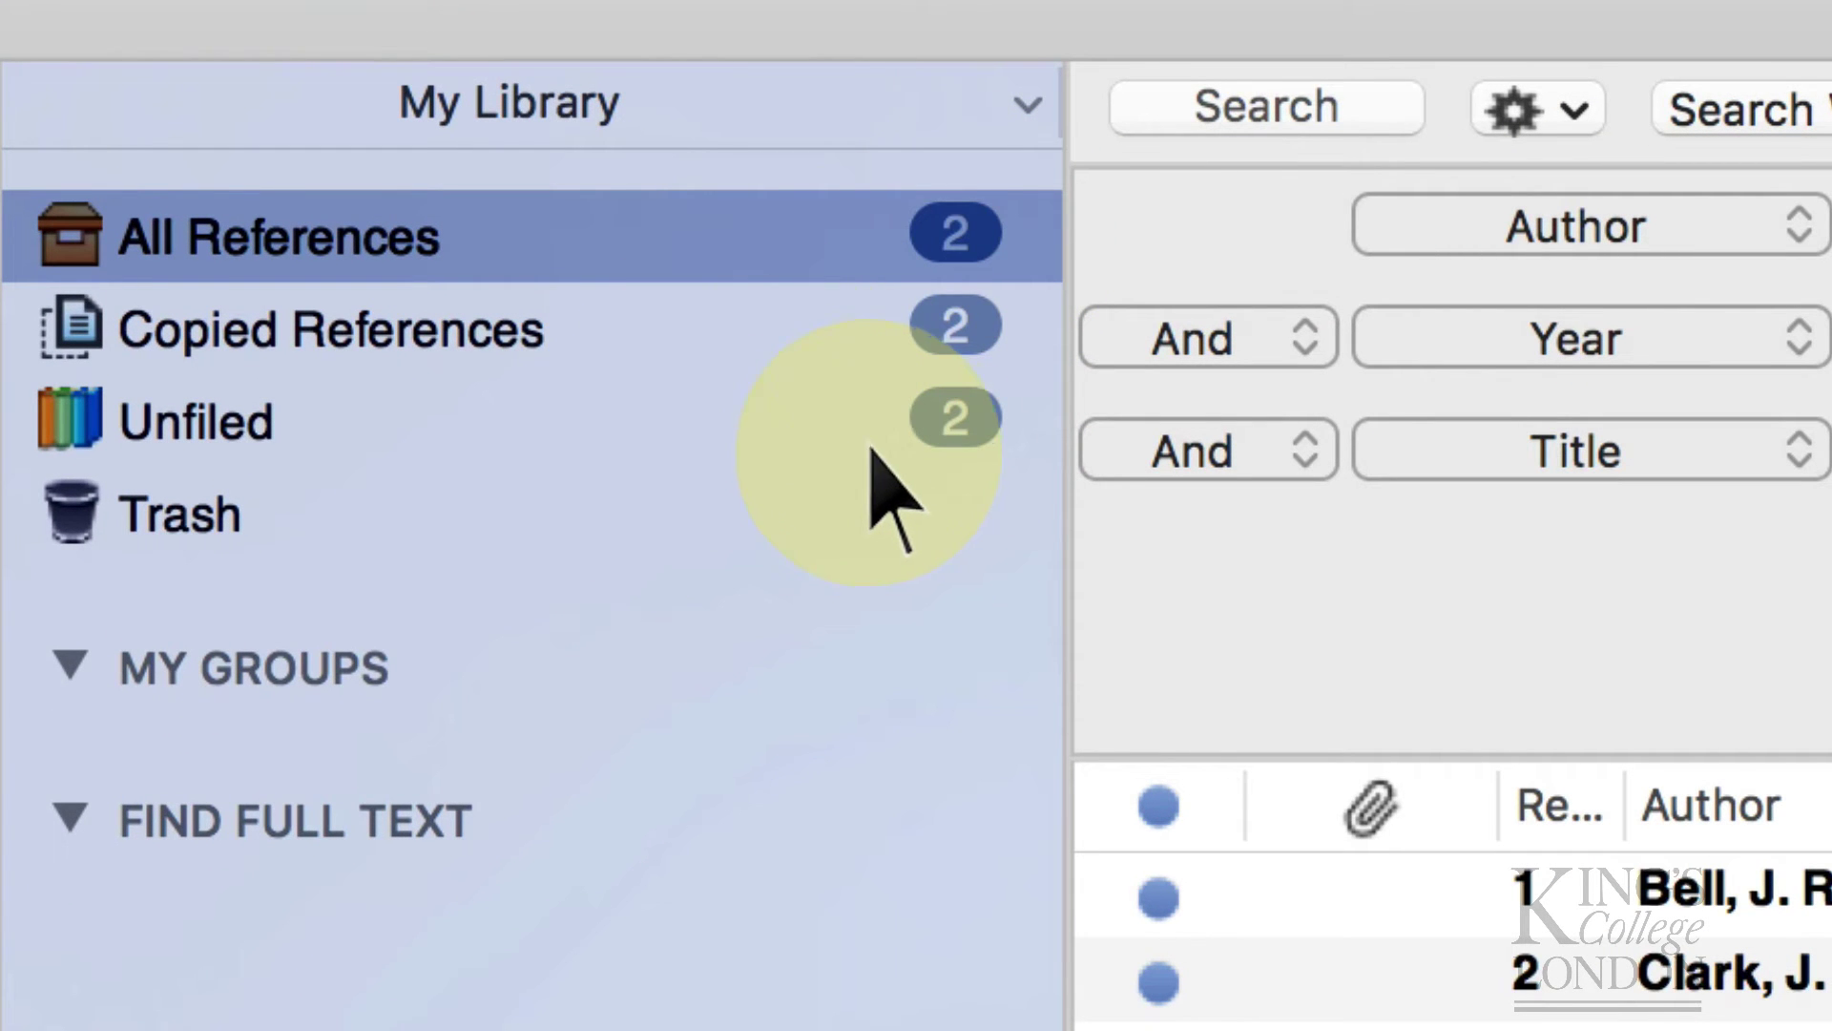
pyautogui.click(1756, 889)
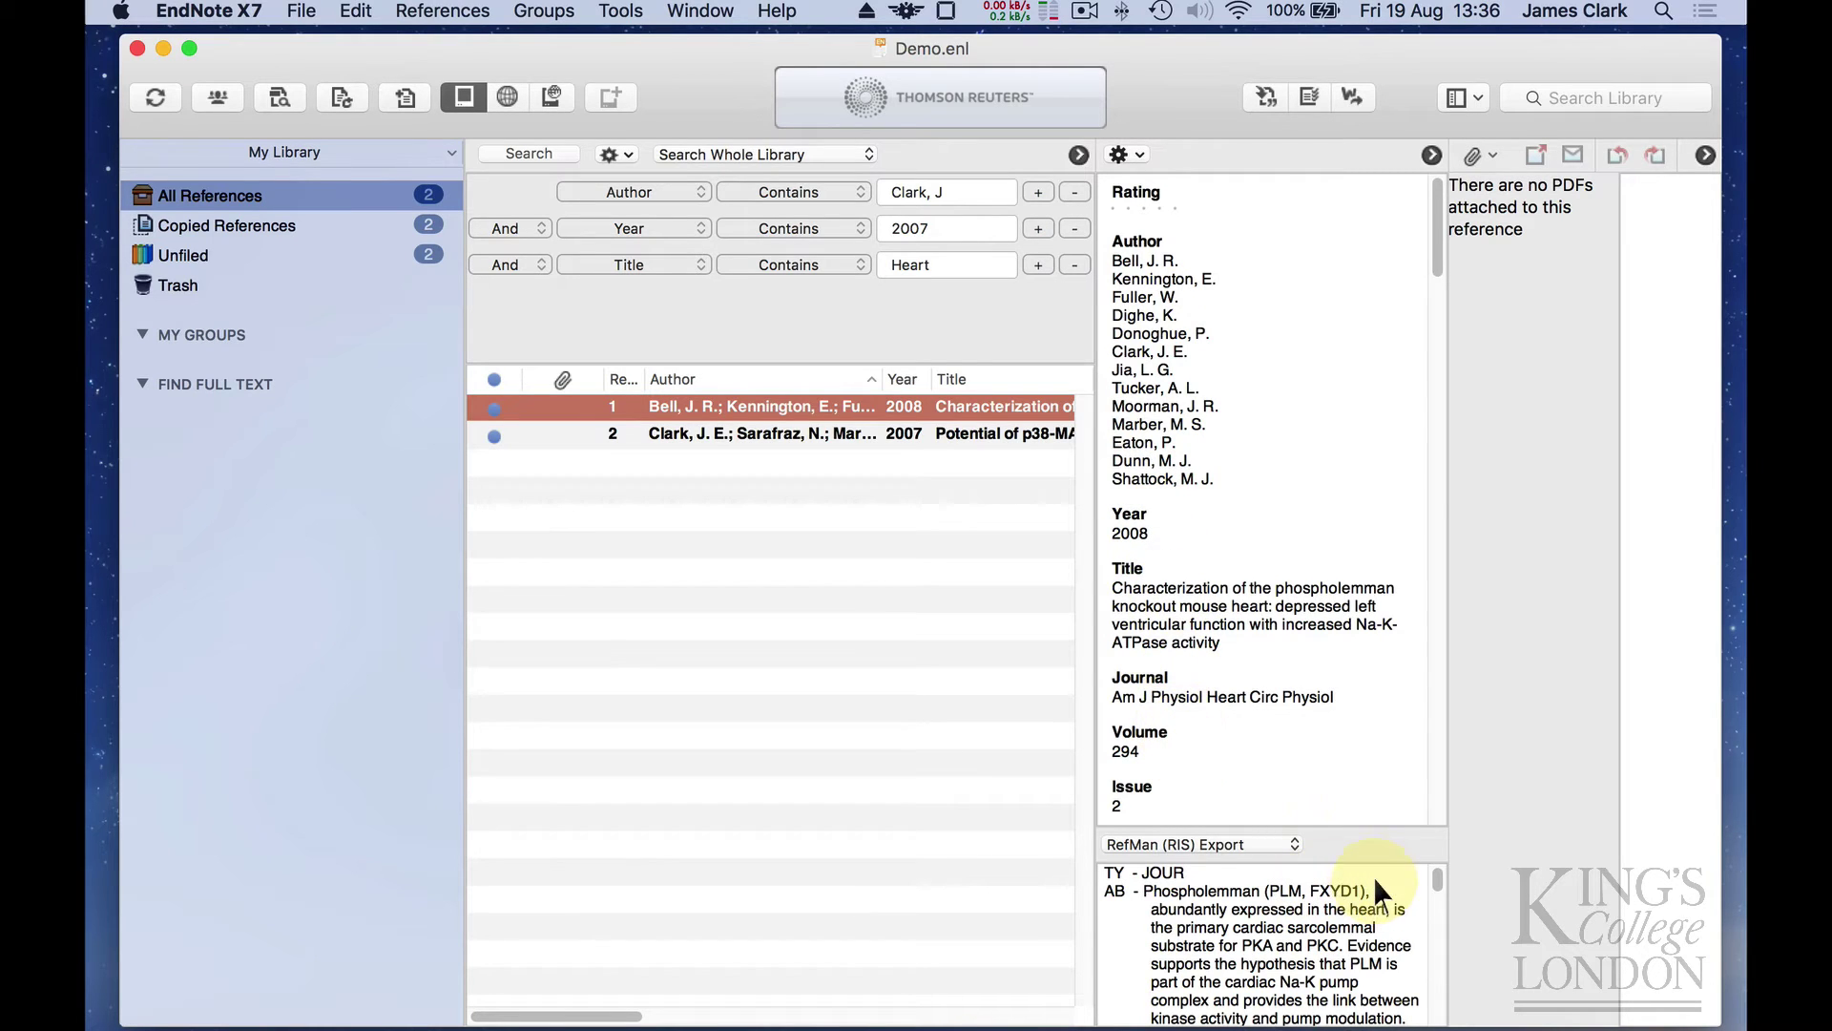
pyautogui.moveTo(1375, 827); pyautogui.dragTo(1347, 341)
pyautogui.moveTo(1431, 438); pyautogui.dragTo(1369, 597)
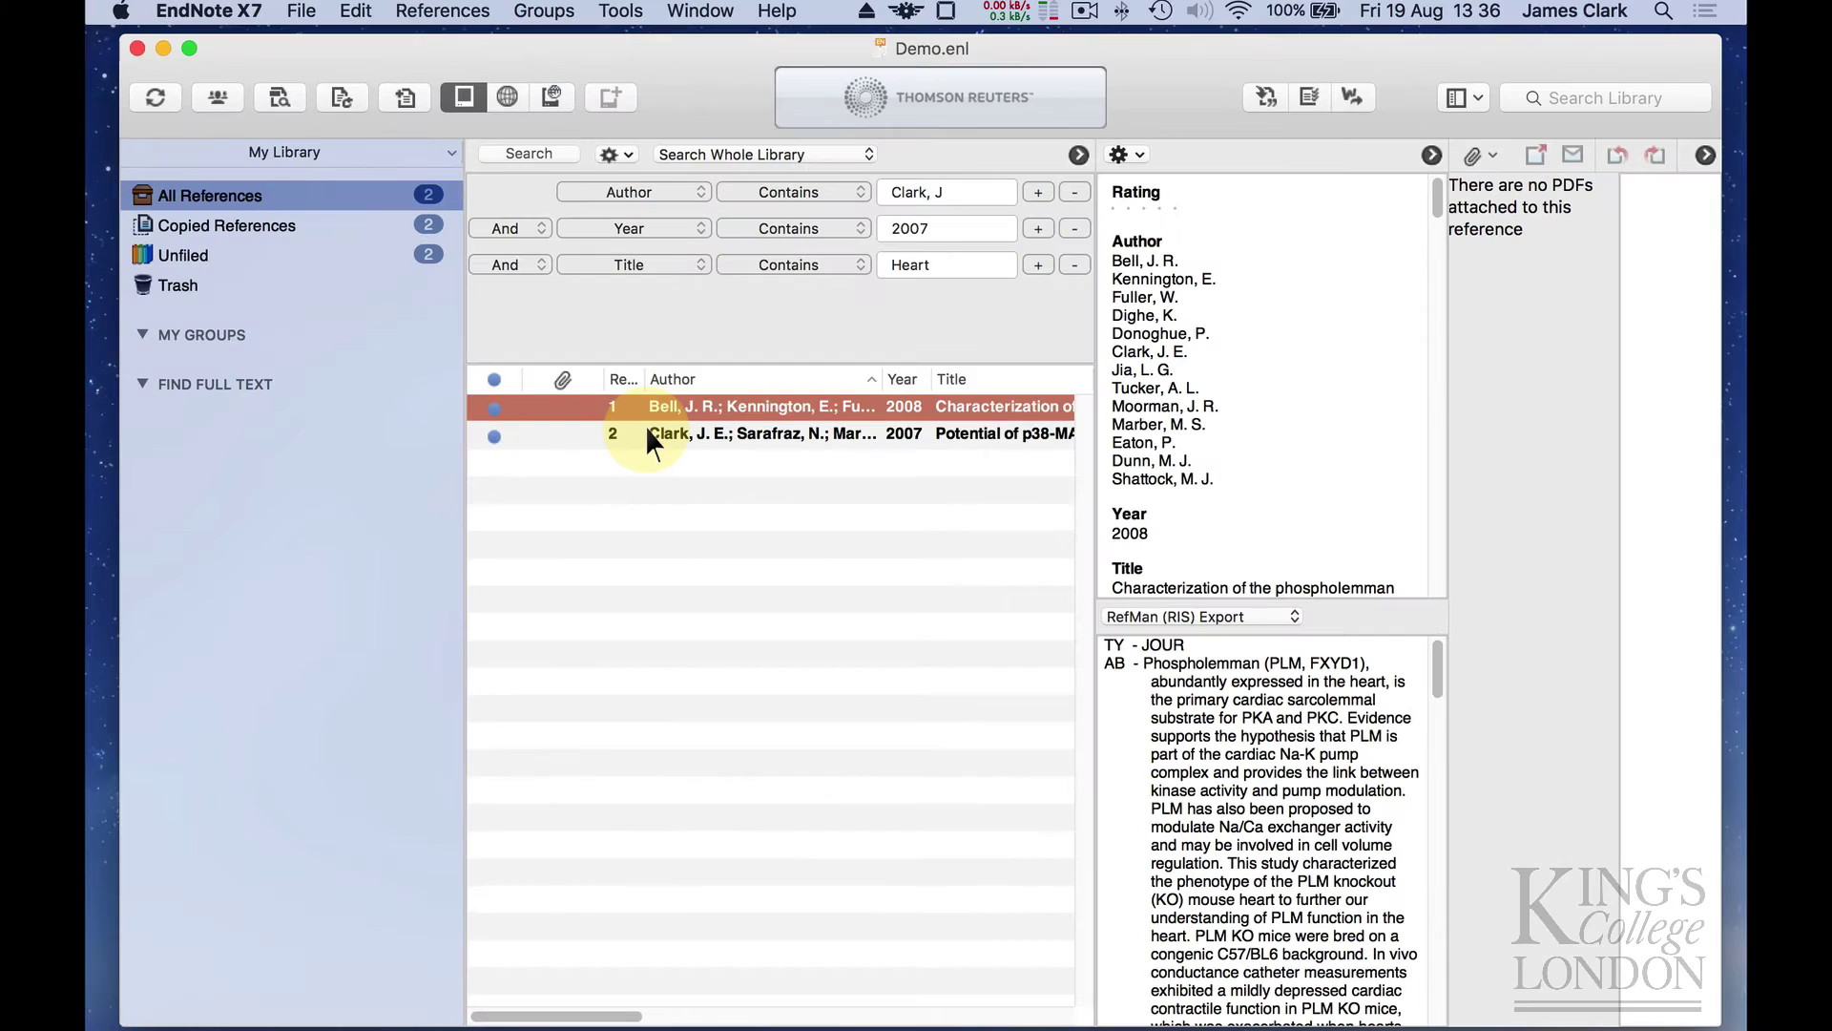
# Run Find Full Text on Bell 2008 to attach its PDF, then select Clark 2007.
pyautogui.rightClick(647, 418)
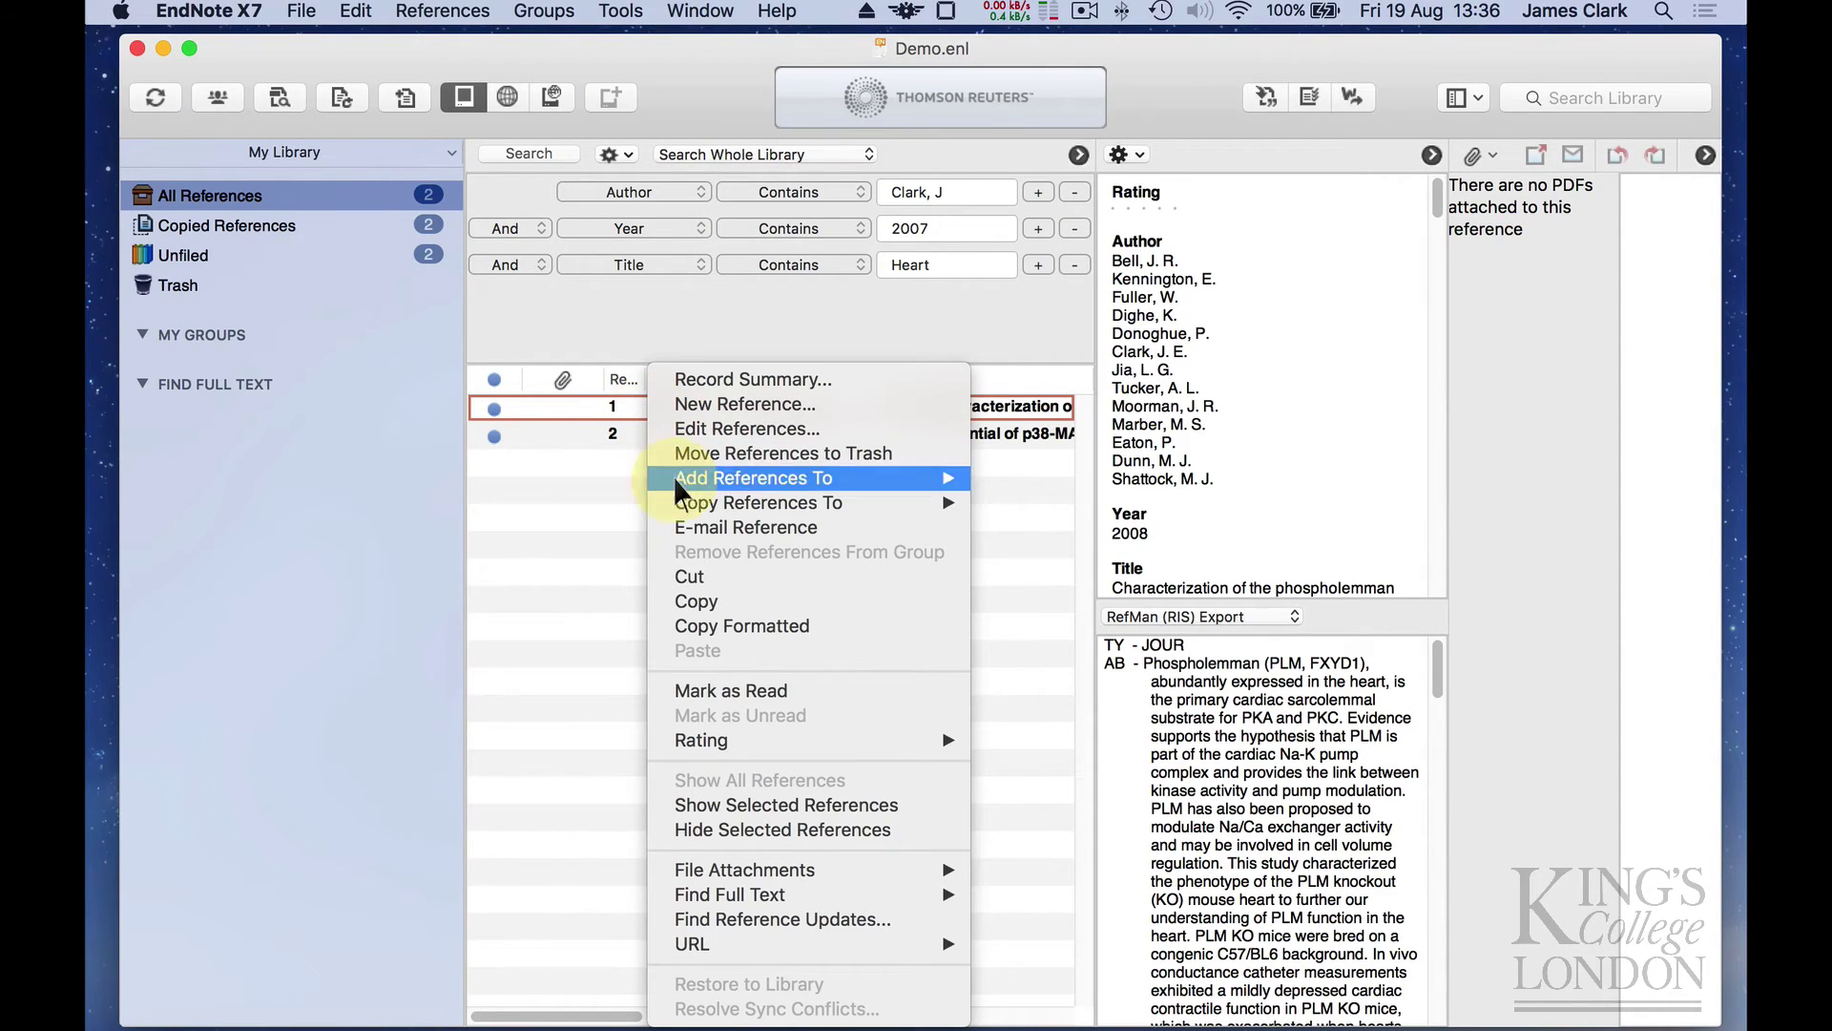
pyautogui.moveTo(762, 898)
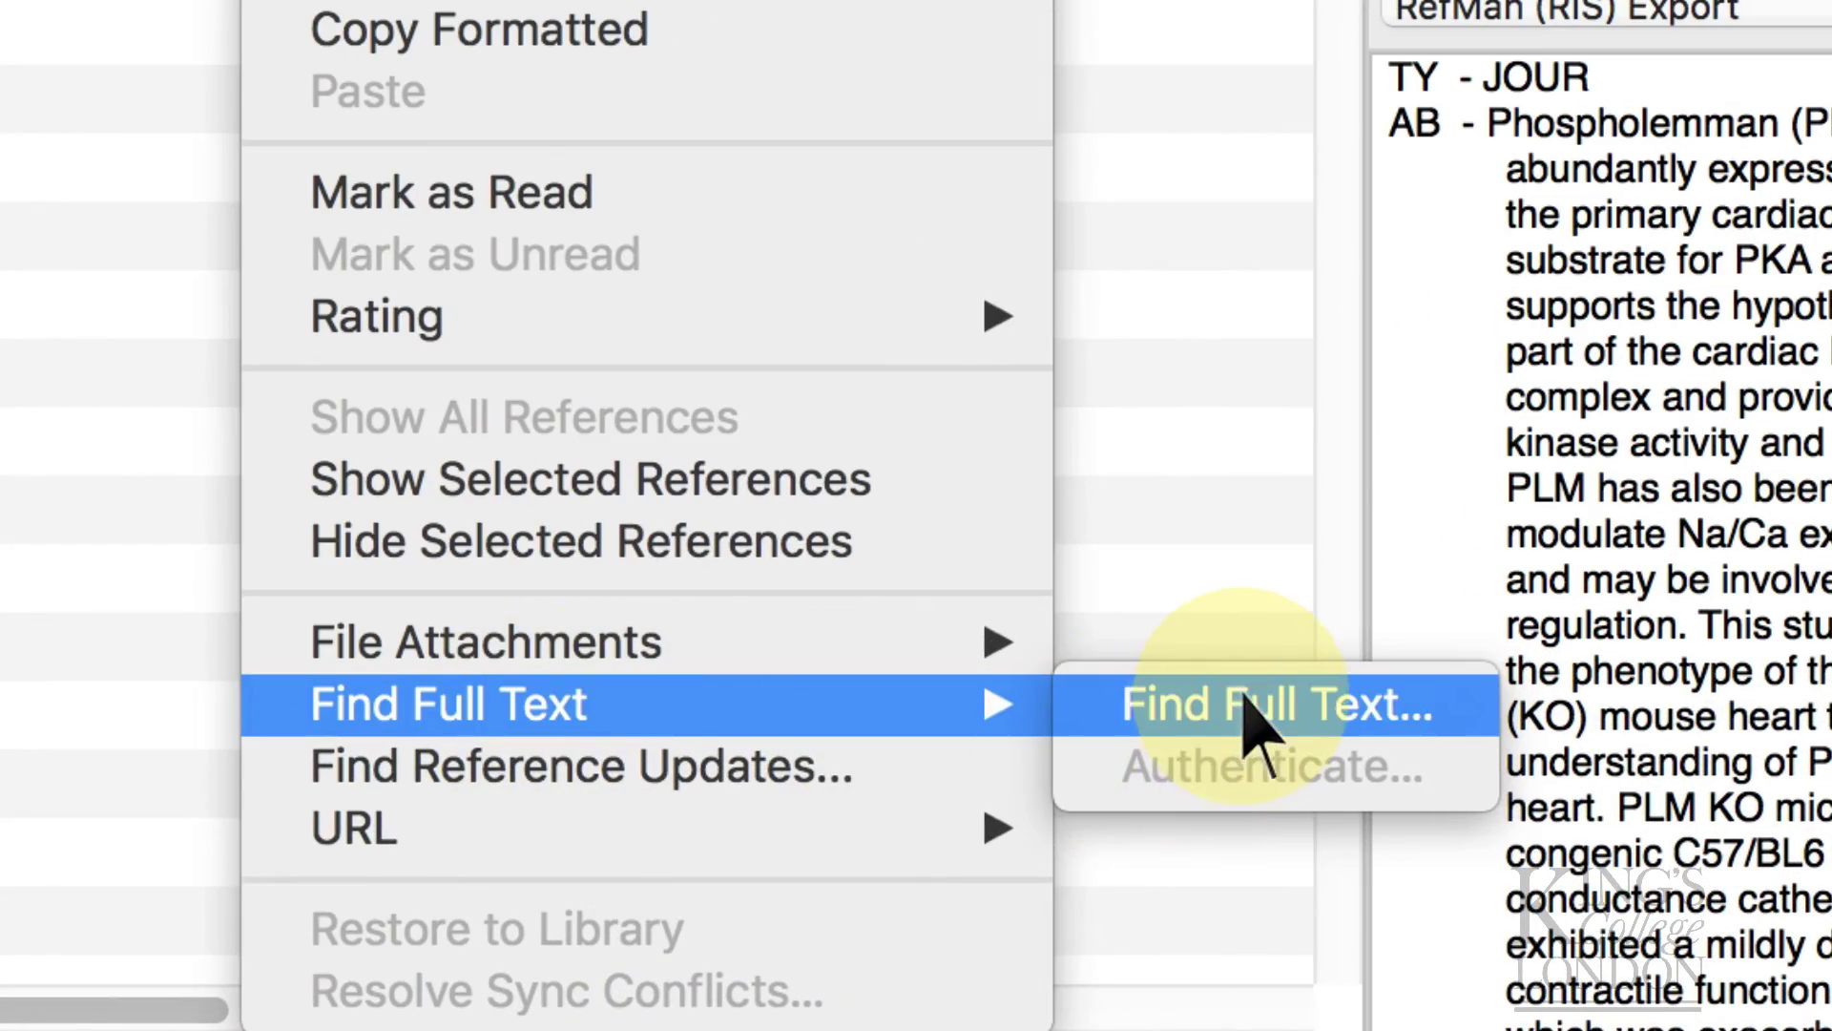
pyautogui.click(1245, 711)
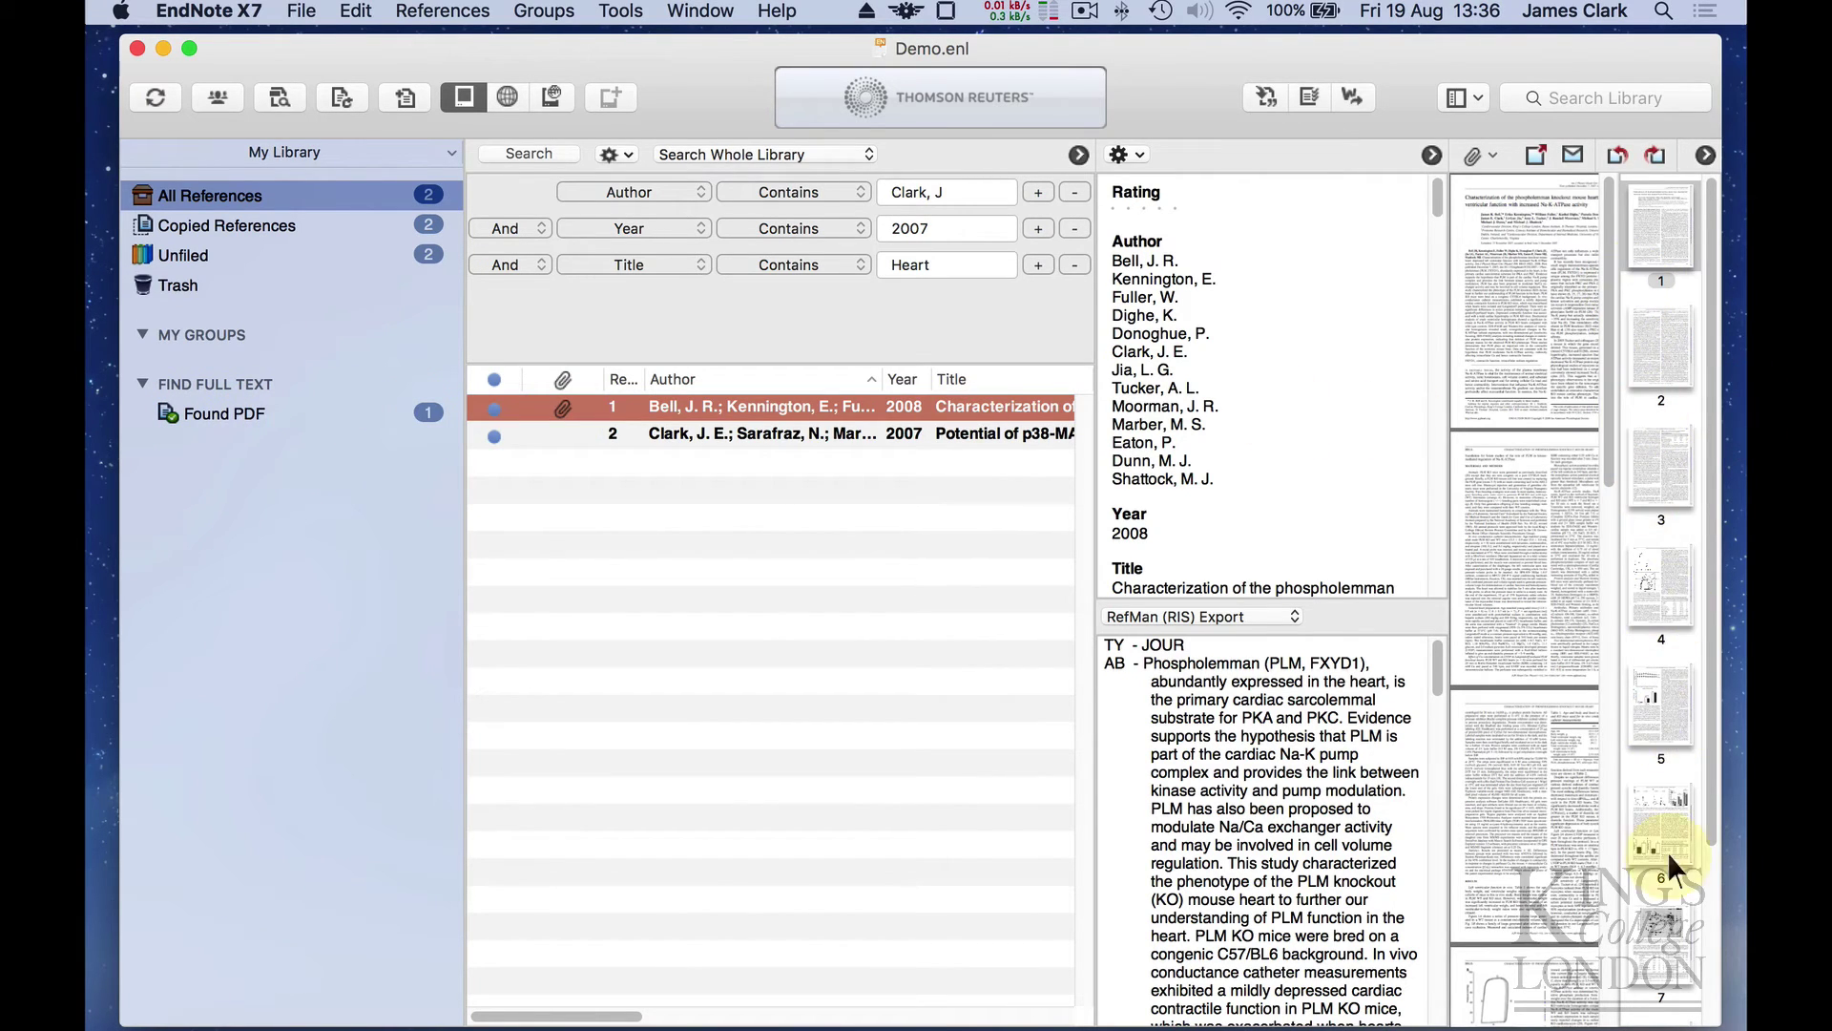
pyautogui.scroll(-2, 1596, 473)
pyautogui.moveTo(1601, 465)
pyautogui.mouseDown()
pyautogui.moveTo(1624, 812)
pyautogui.moveTo(1616, 376)
pyautogui.mouseUp()
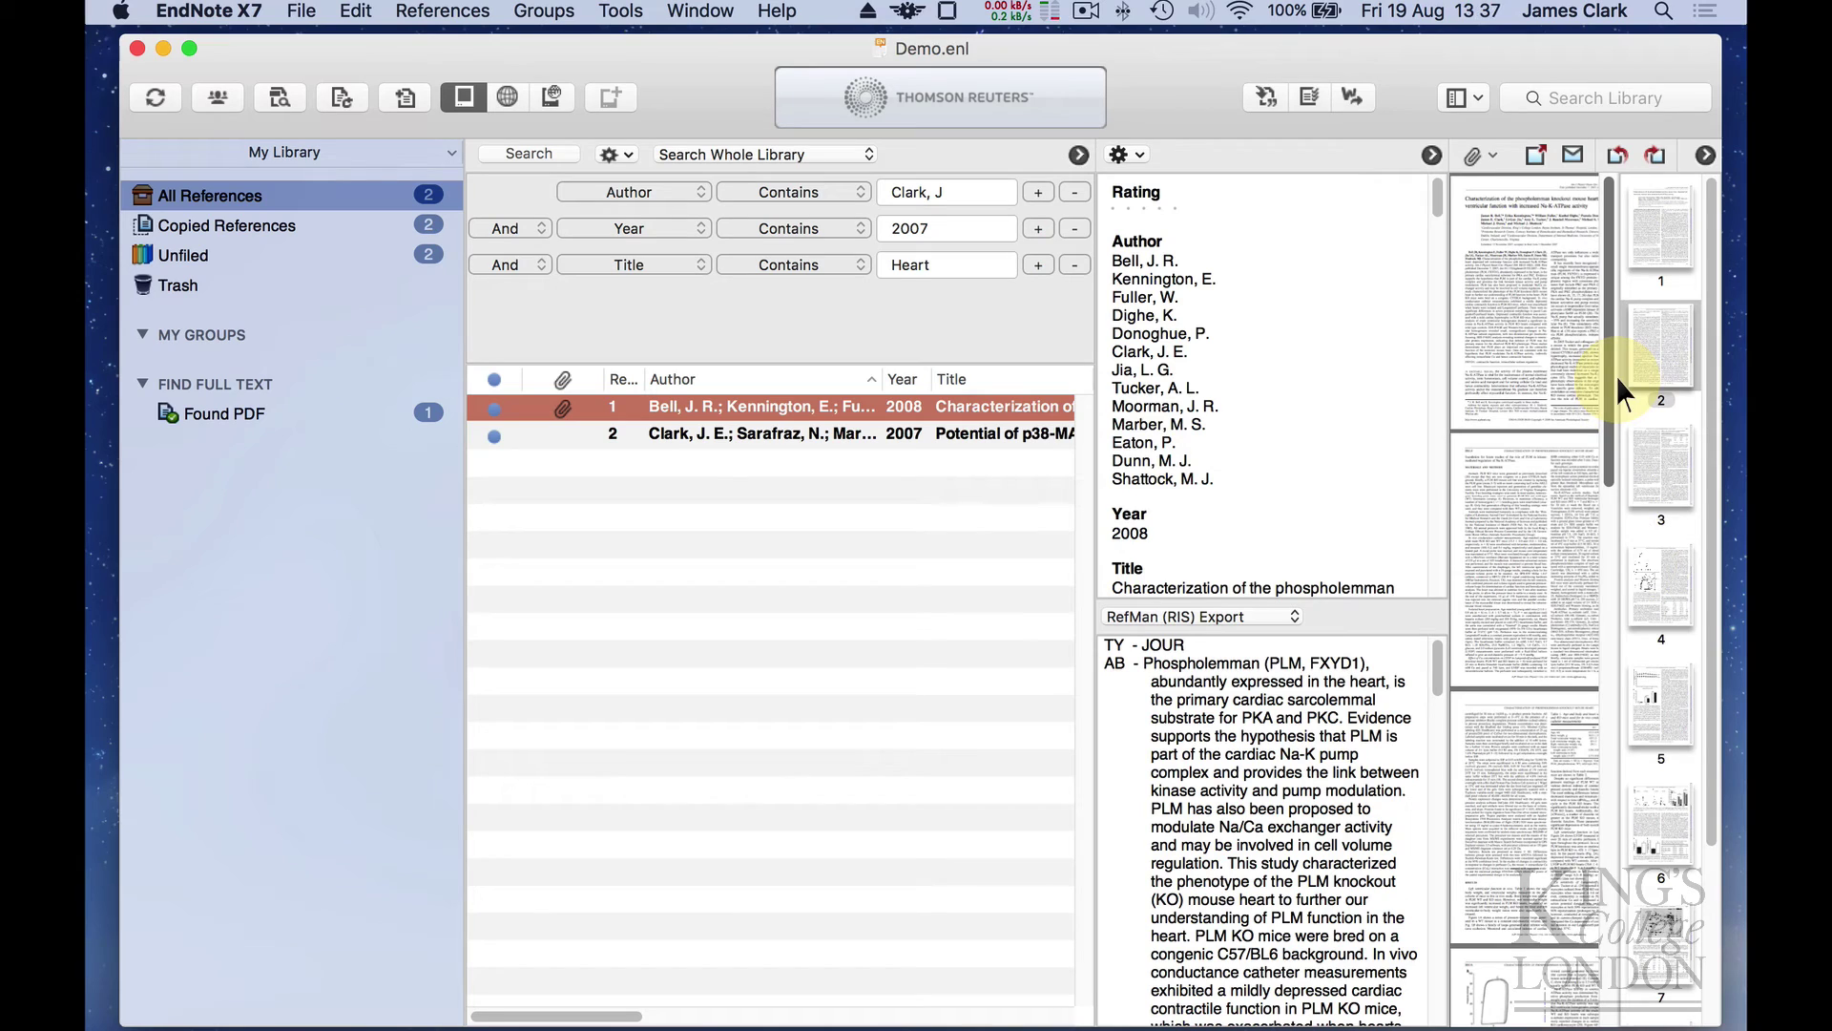
pyautogui.click(701, 432)
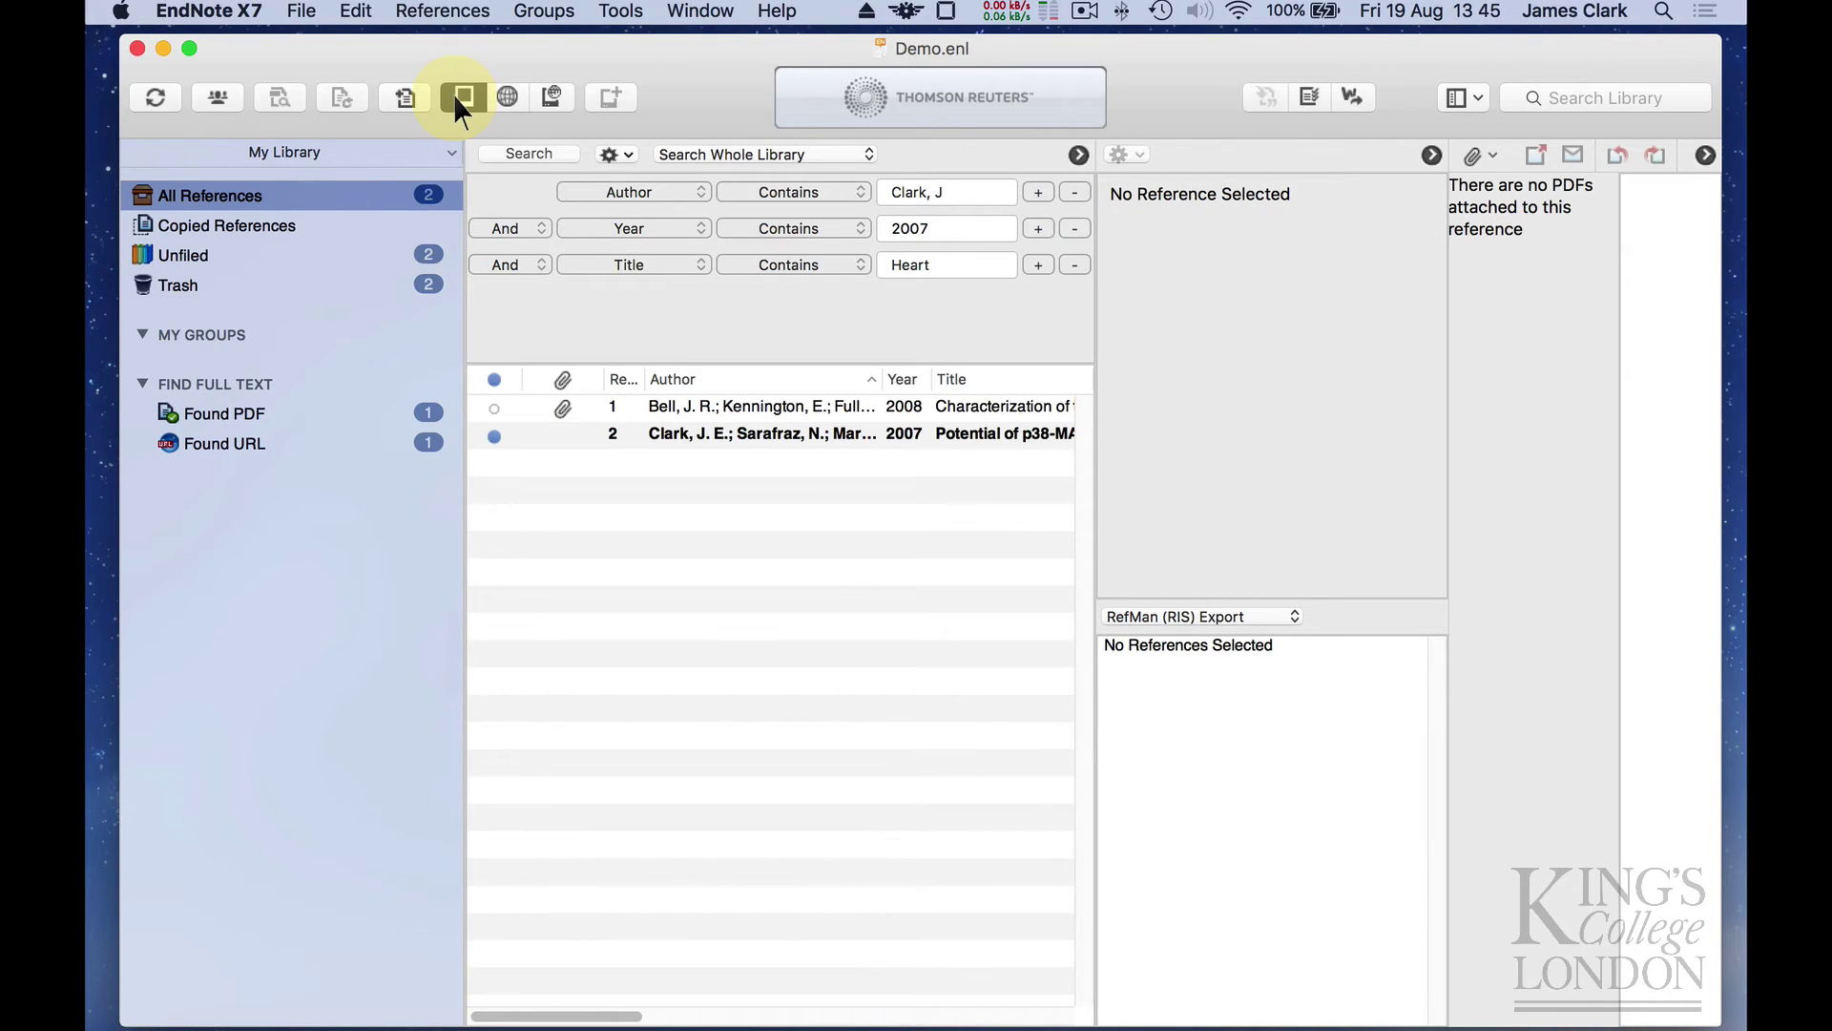
# Search PubMed online with the year changed from 2007 to 2010 and retrieve the three results.
pyautogui.click(511, 94)
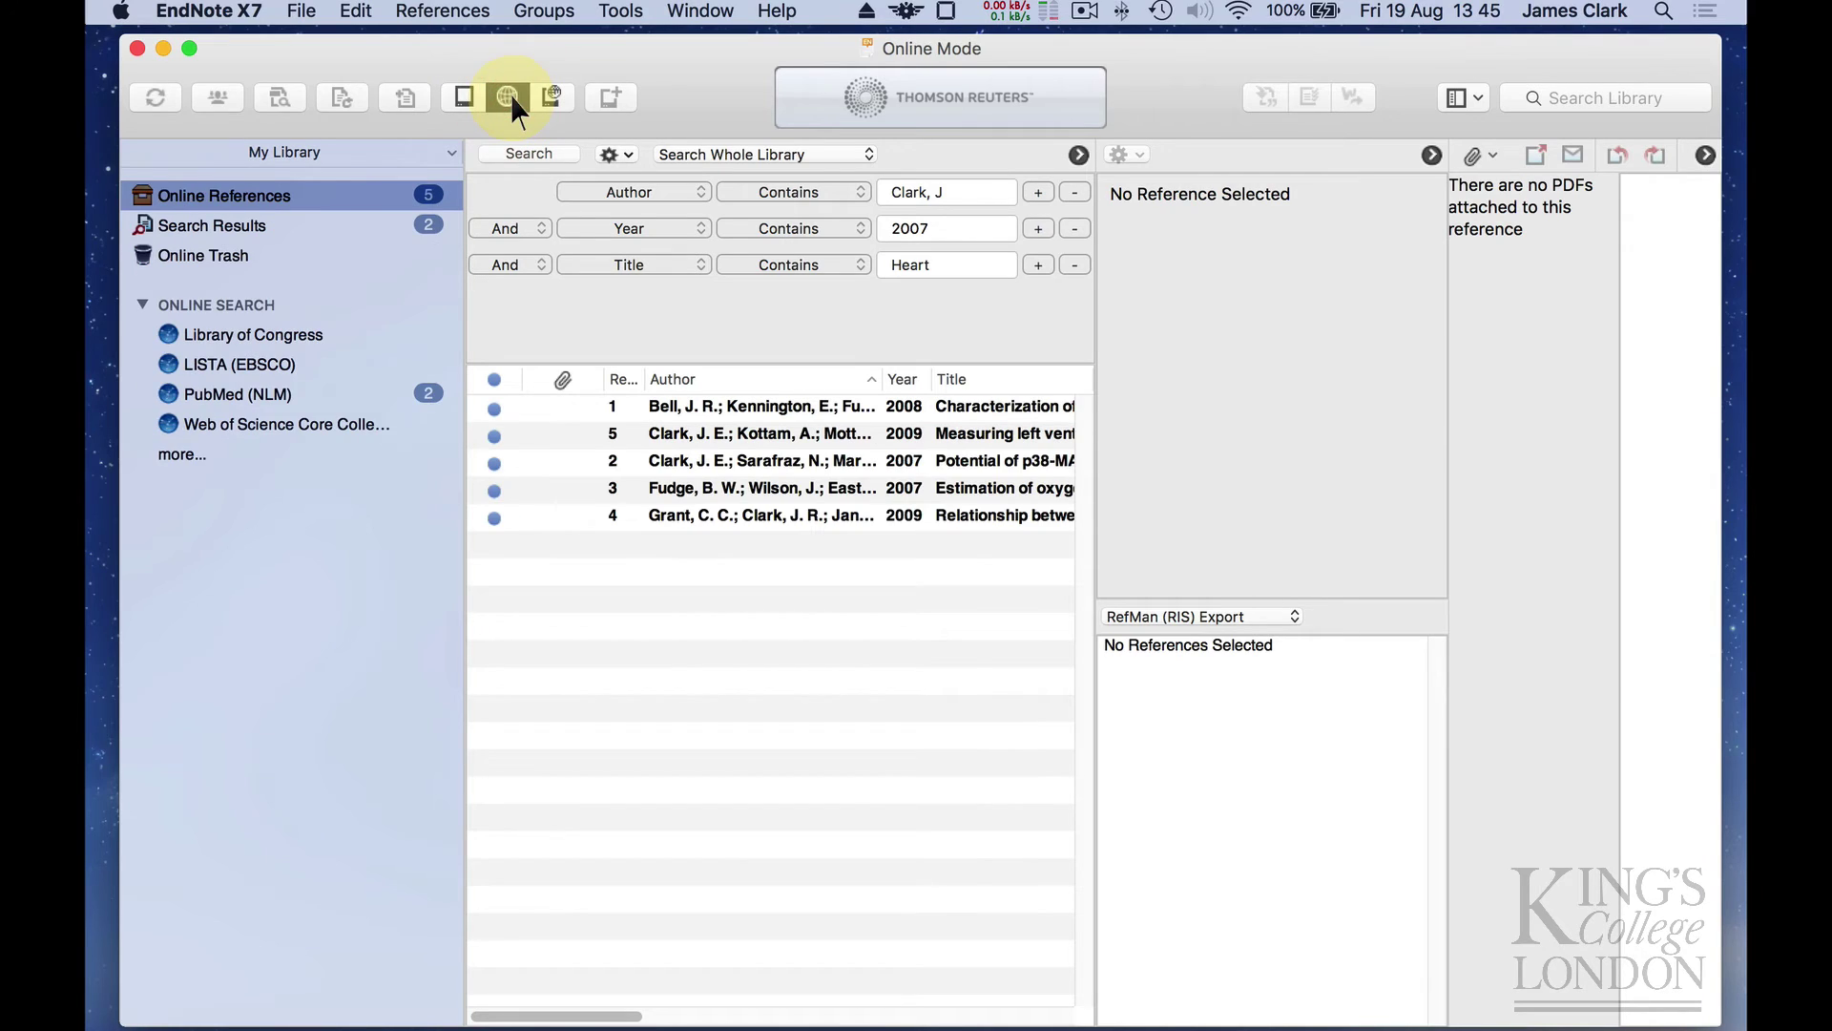
pyautogui.click(250, 391)
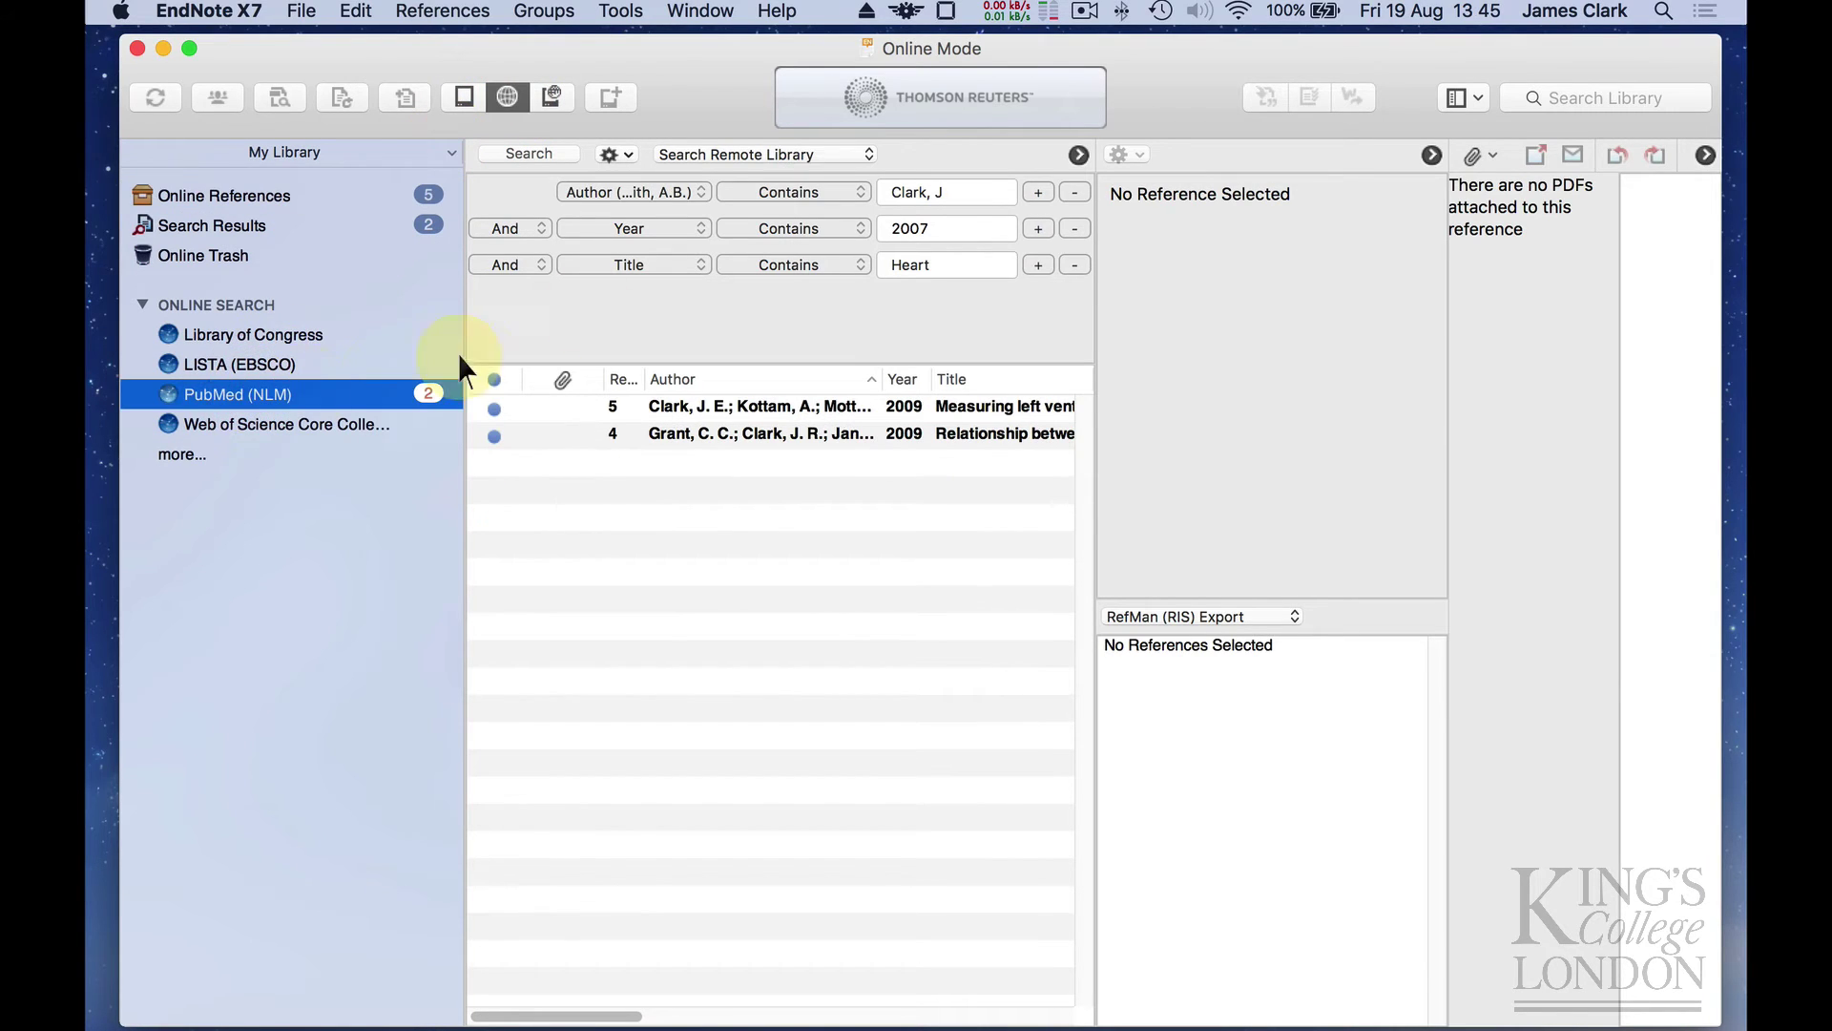
pyautogui.click(949, 230)
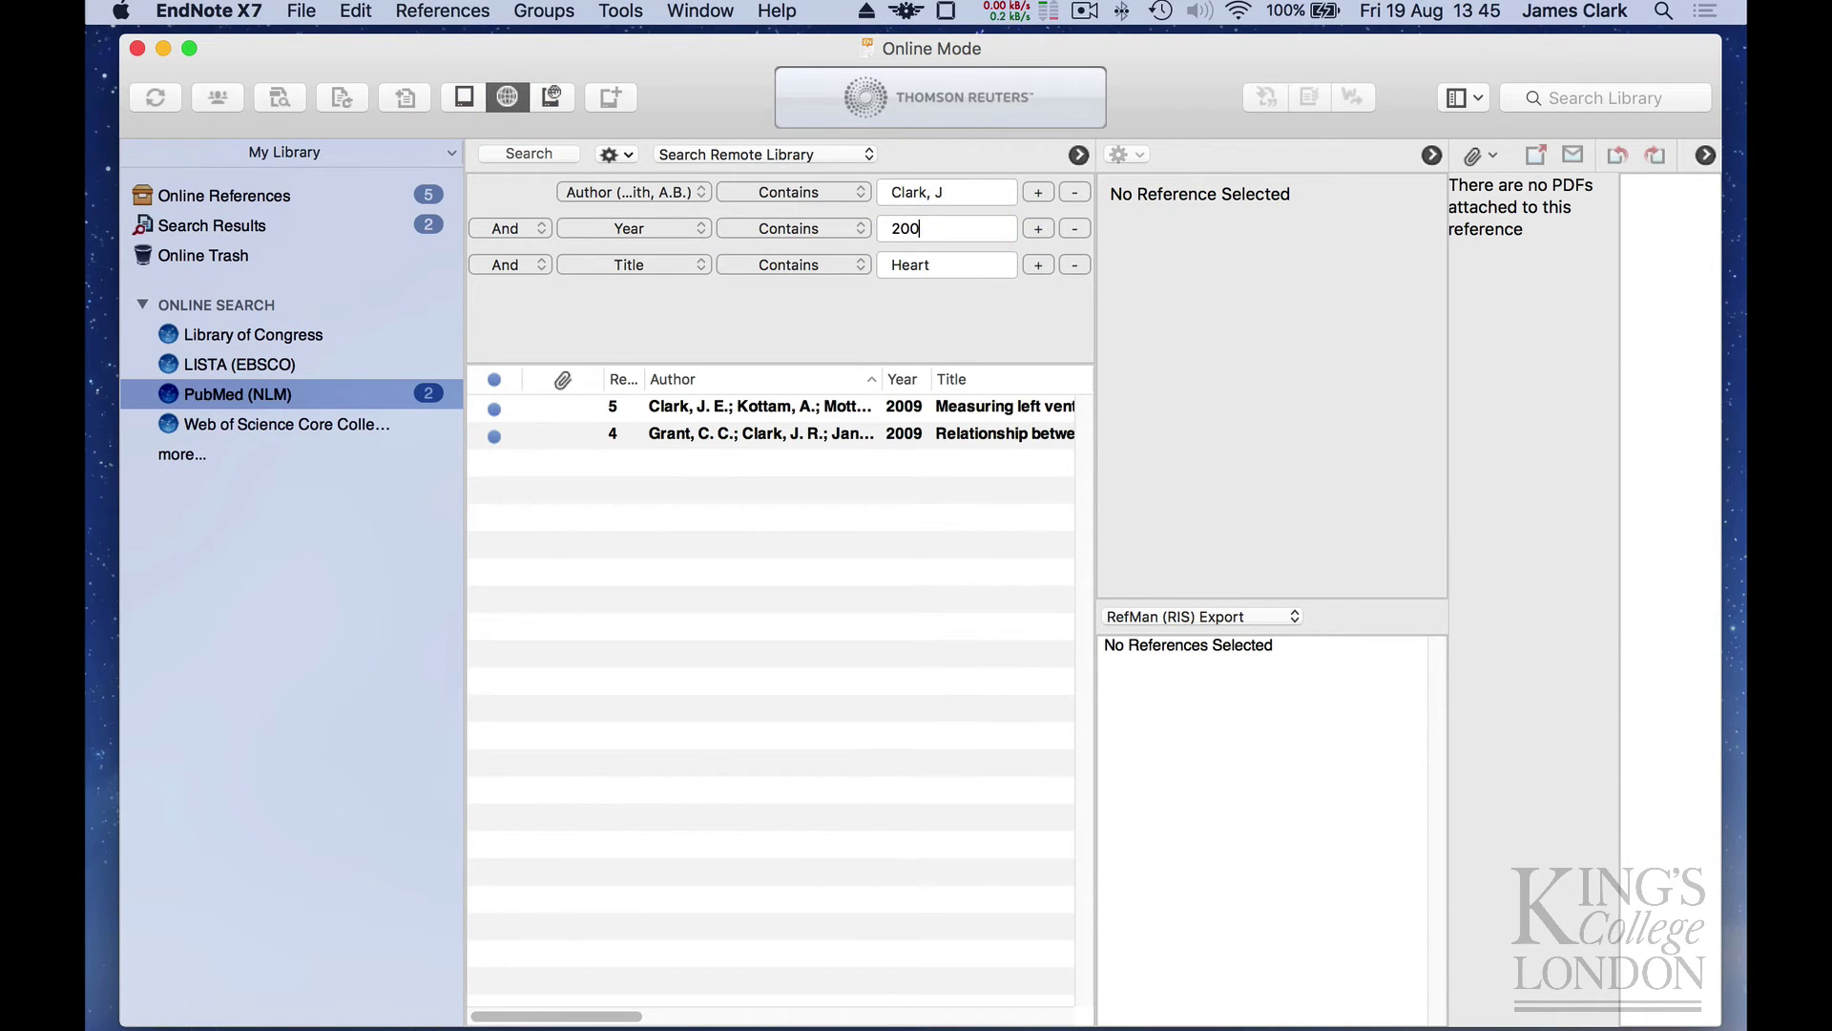
pyautogui.press('BackSpace')
pyautogui.press('BackSpace')
pyautogui.write('10')
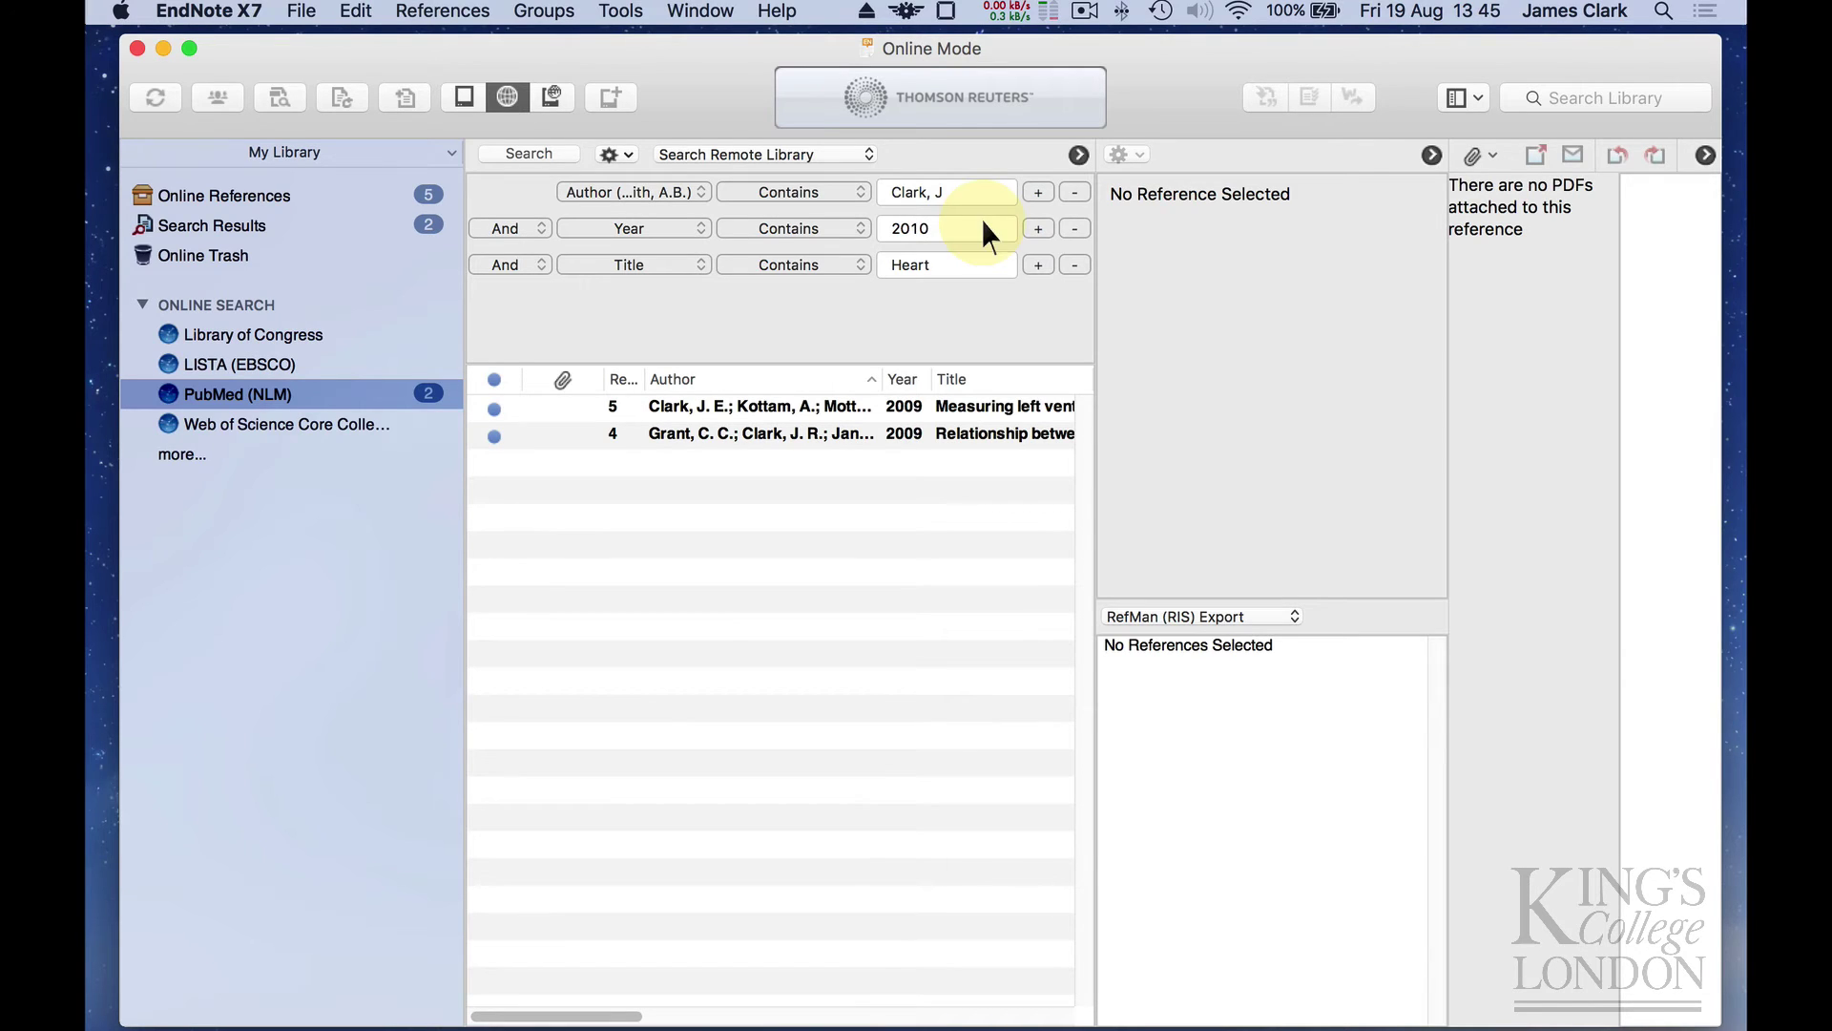
pyautogui.click(548, 151)
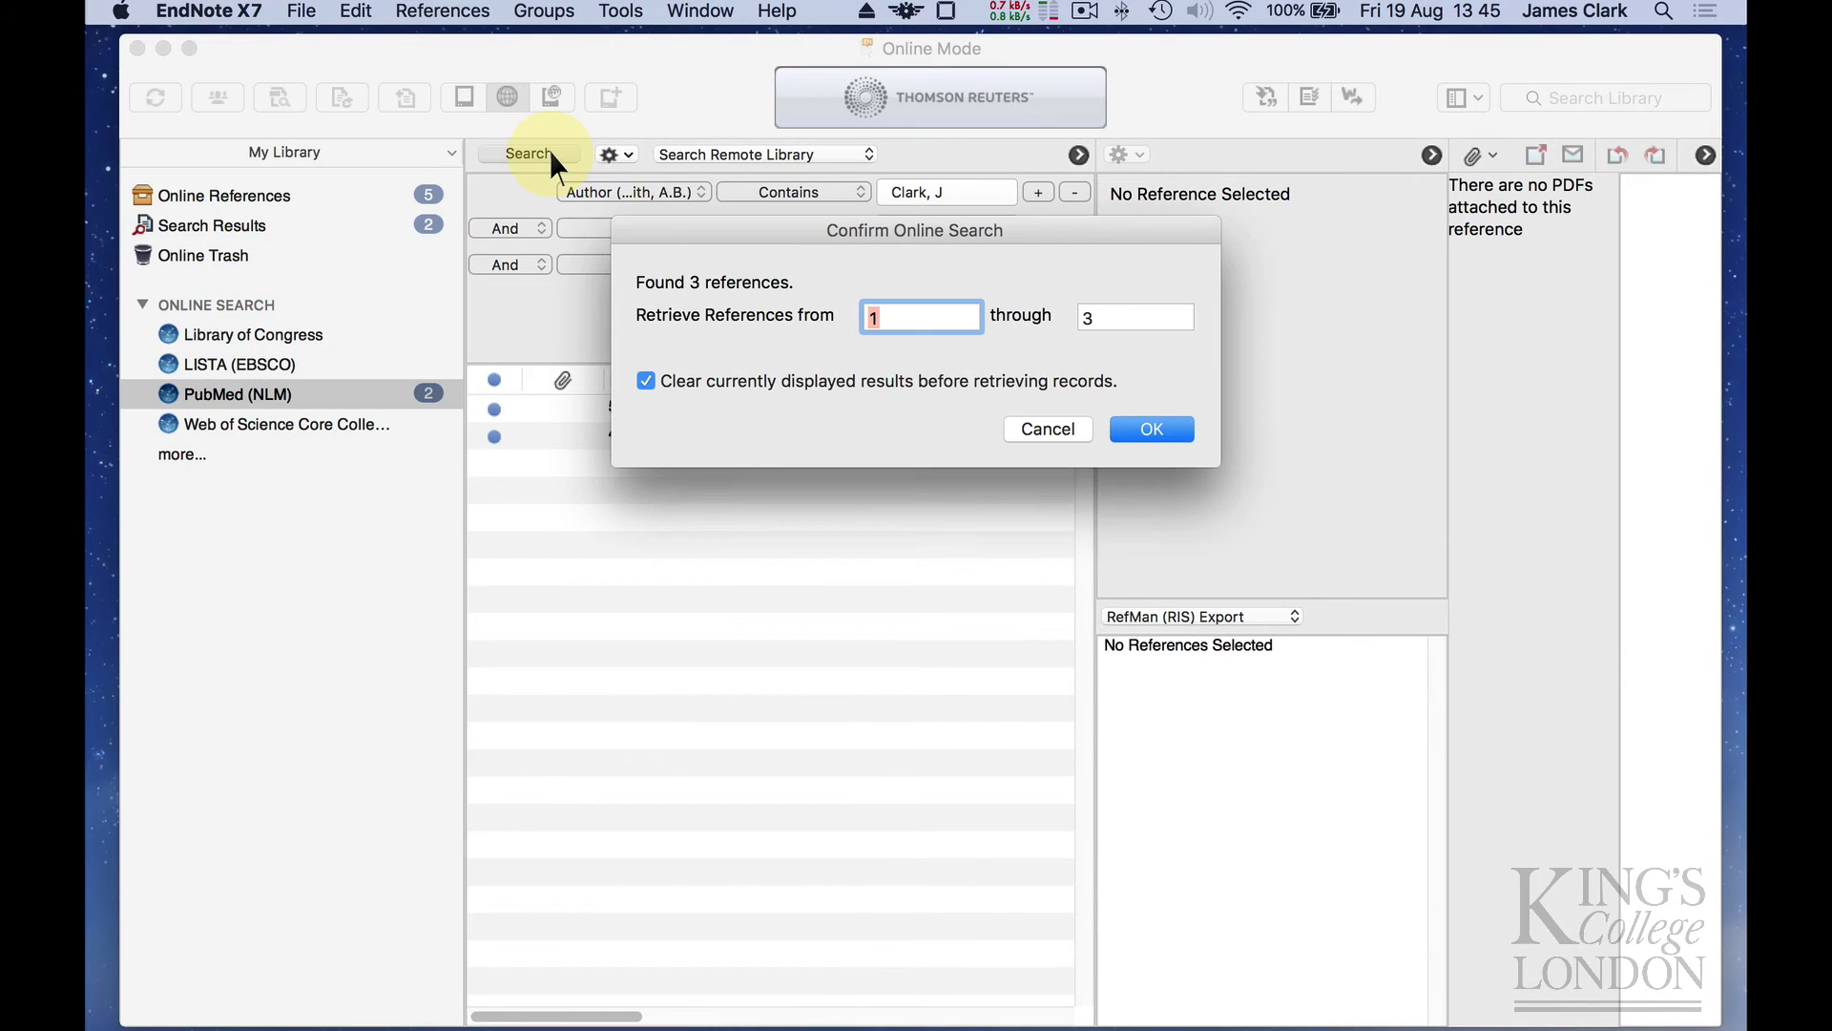
pyautogui.click(1150, 429)
pyautogui.click(1150, 429)
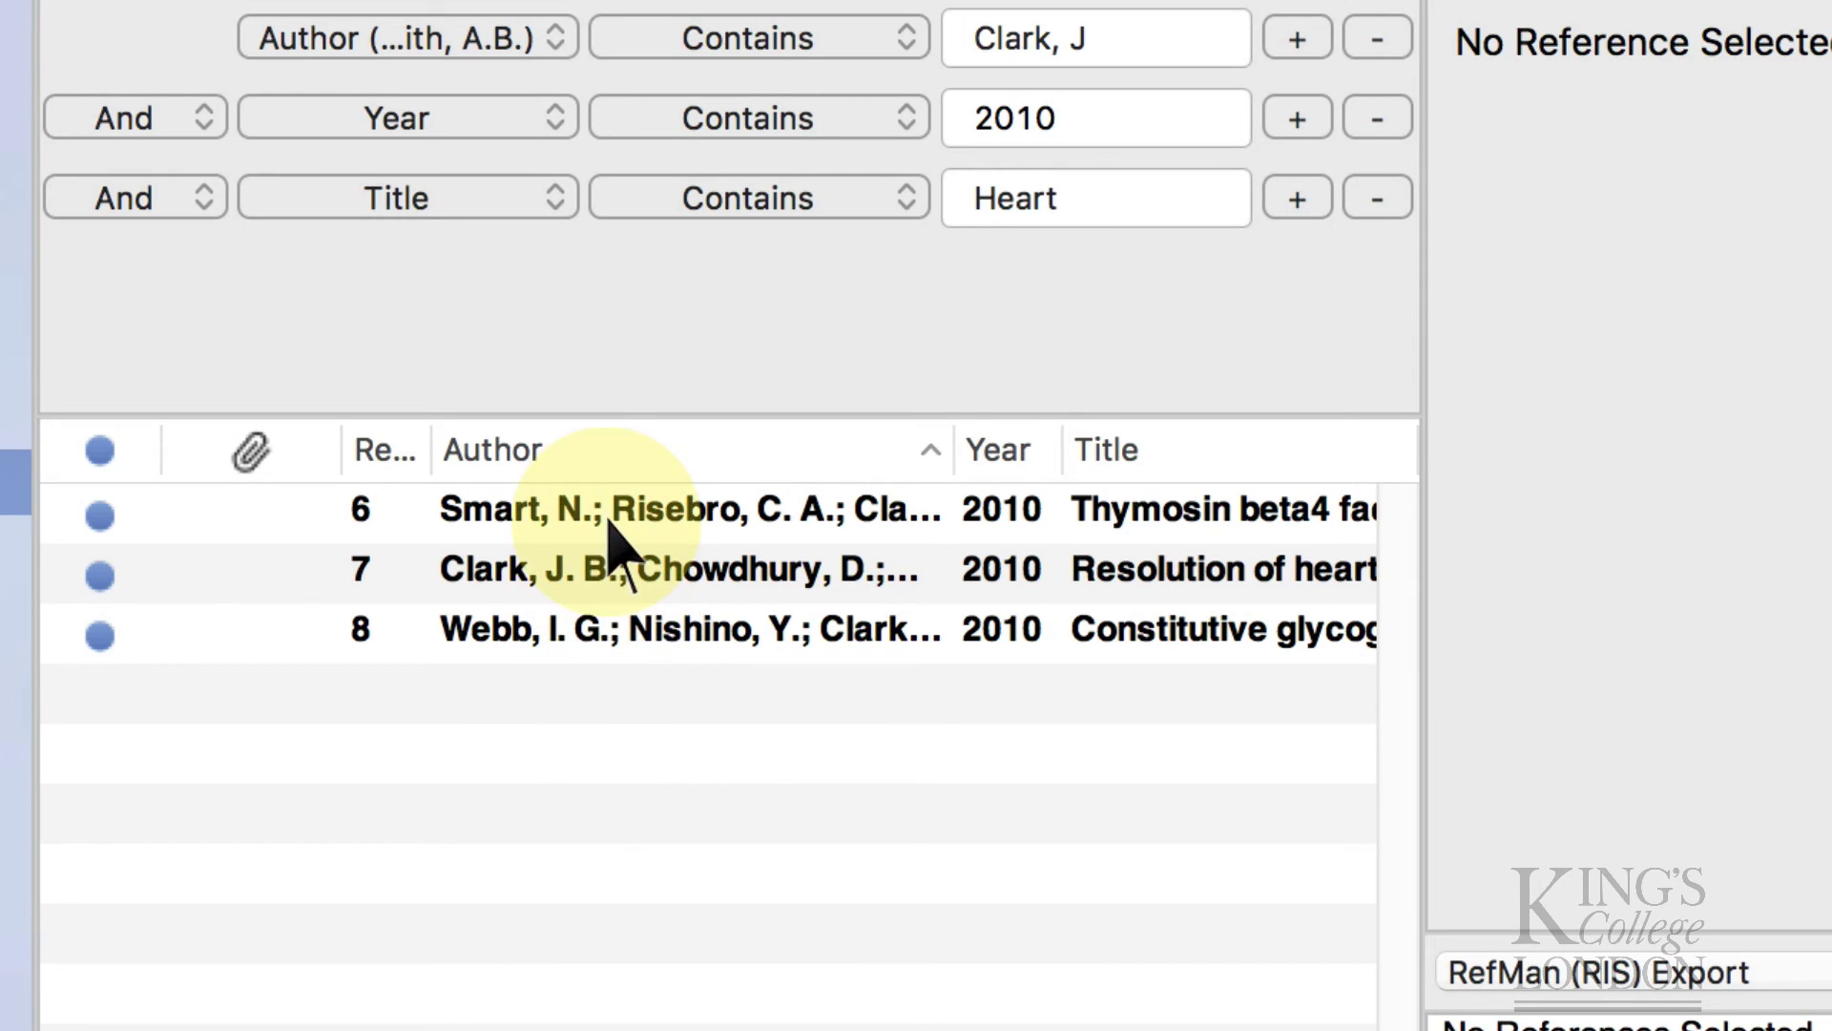
# Copy the three retrieved references into Demo.enl and return to the local library.
pyautogui.moveTo(620, 525); pyautogui.dragTo(622, 637)
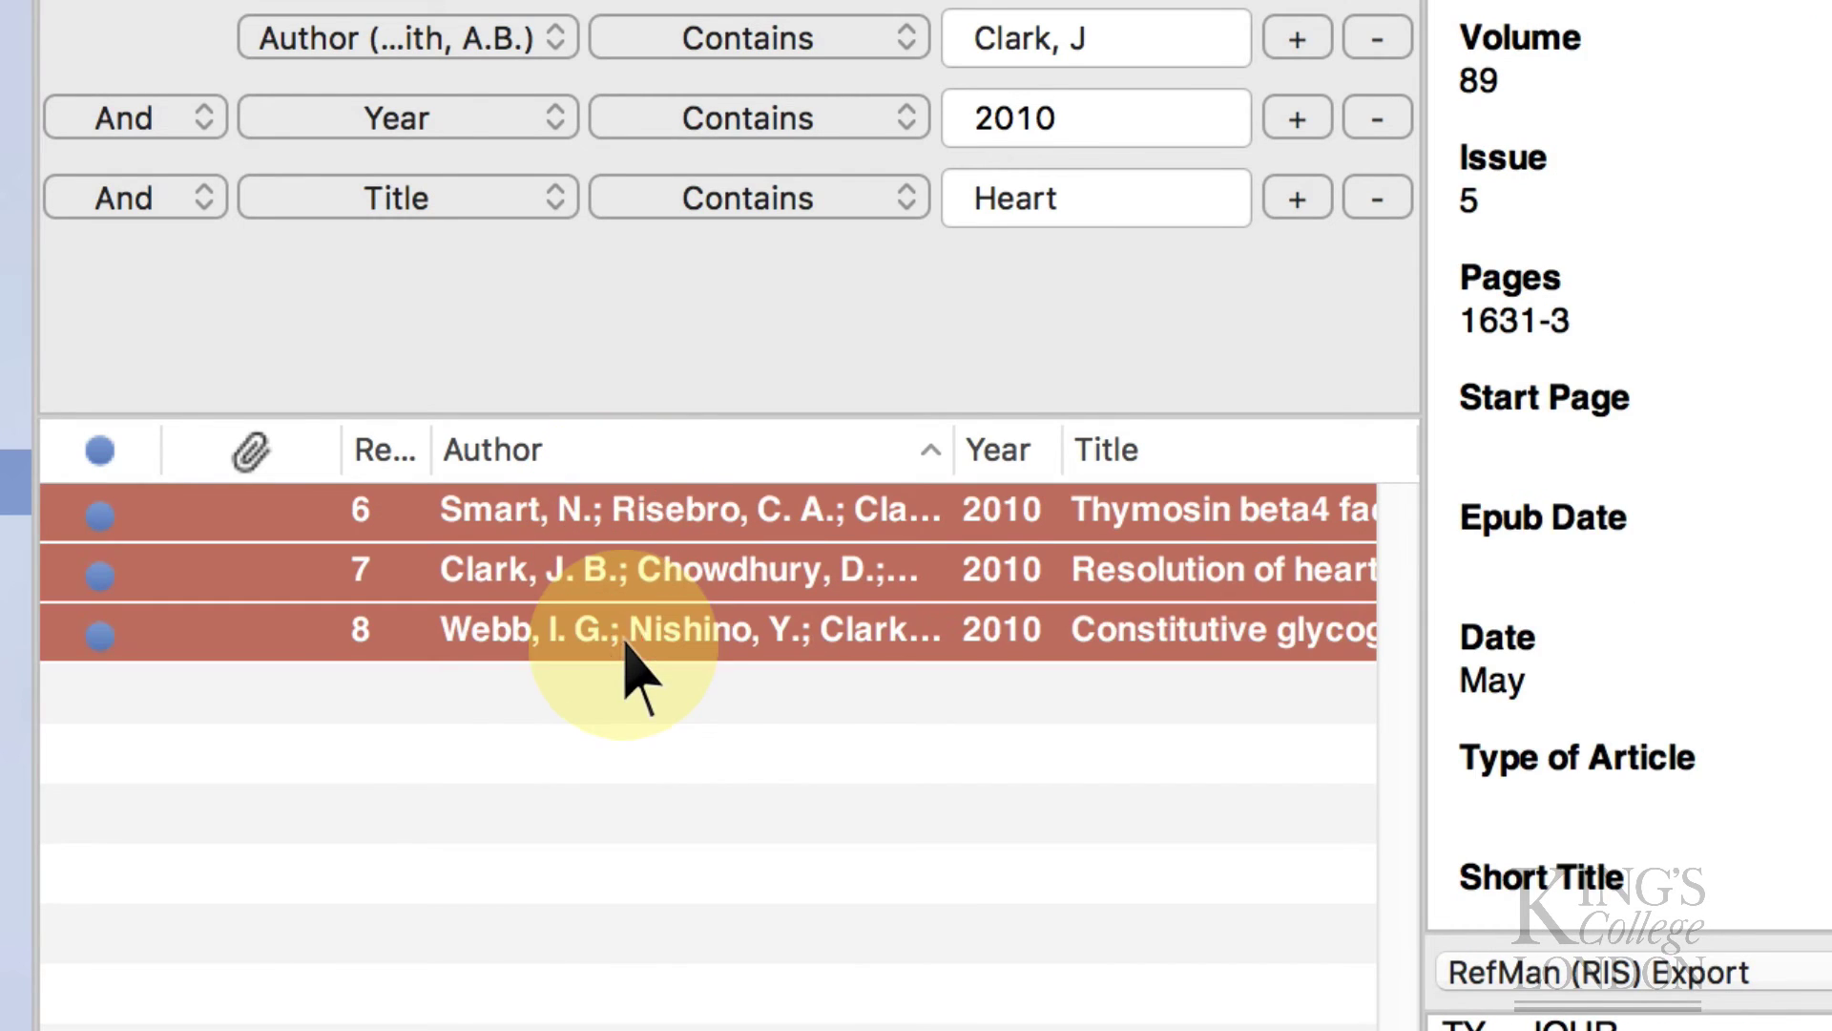
pyautogui.rightClick(656, 631)
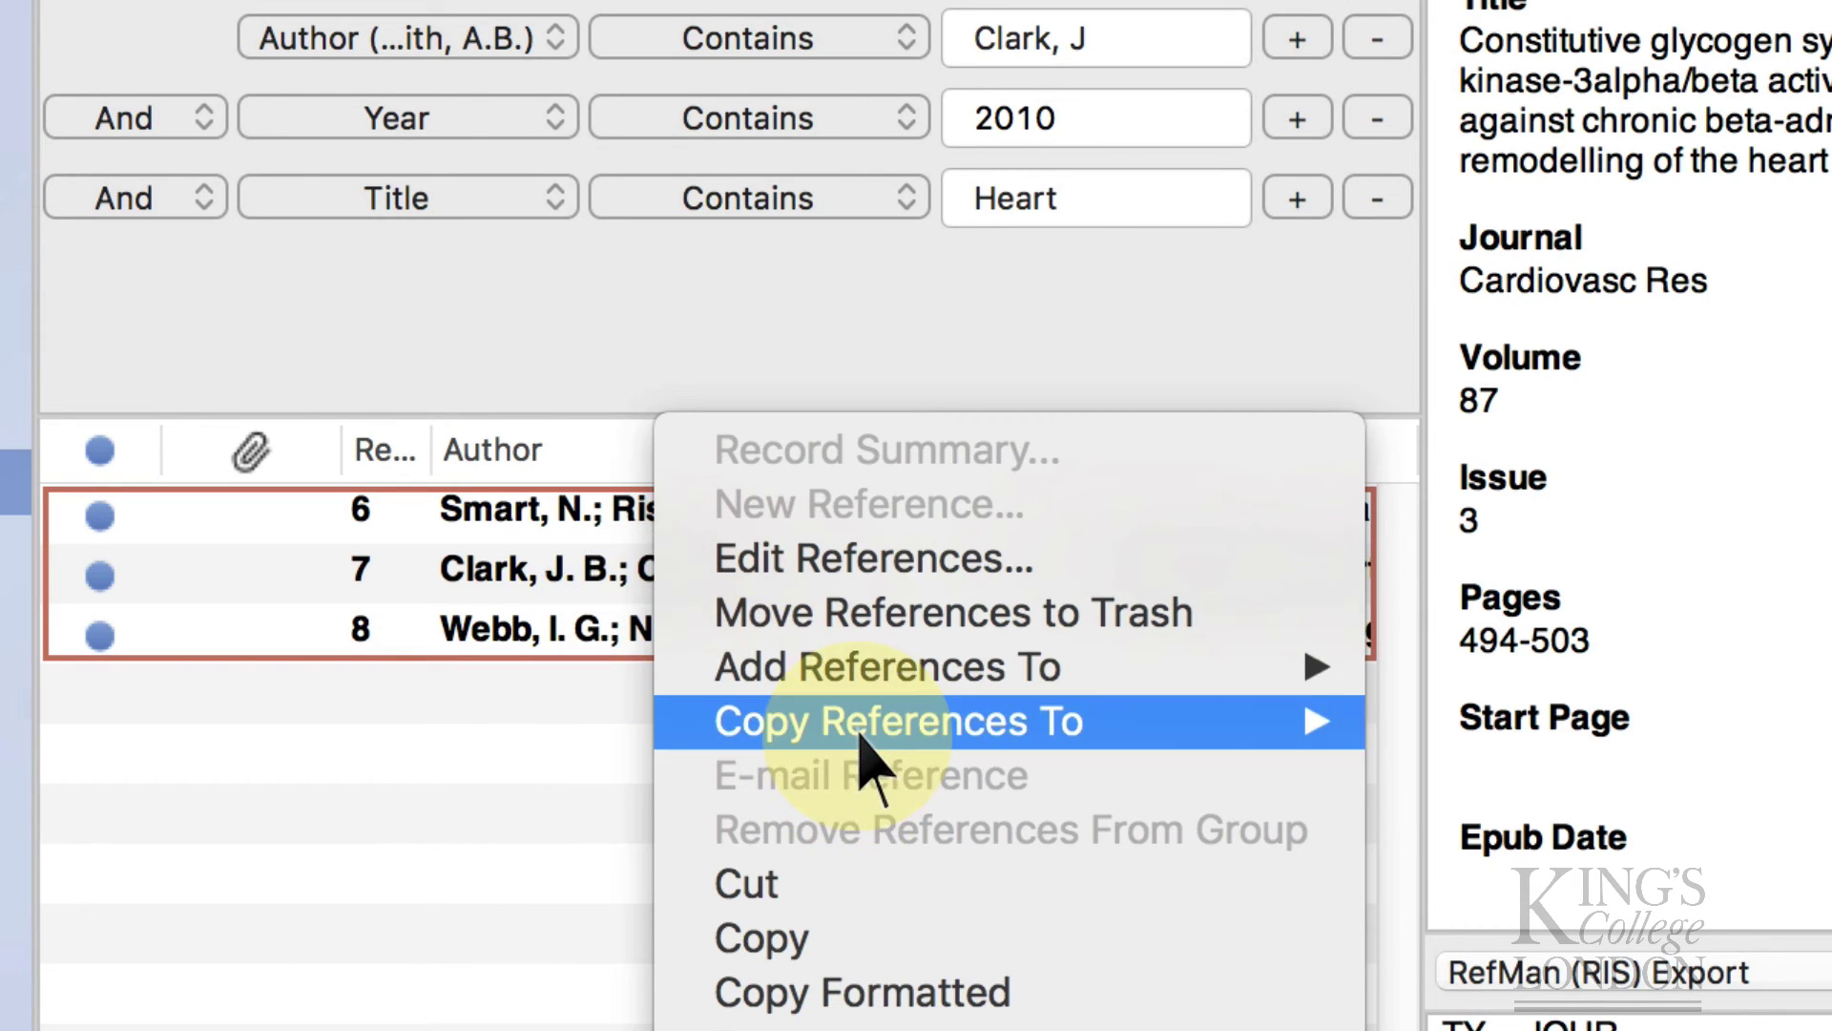
pyautogui.moveTo(1290, 742)
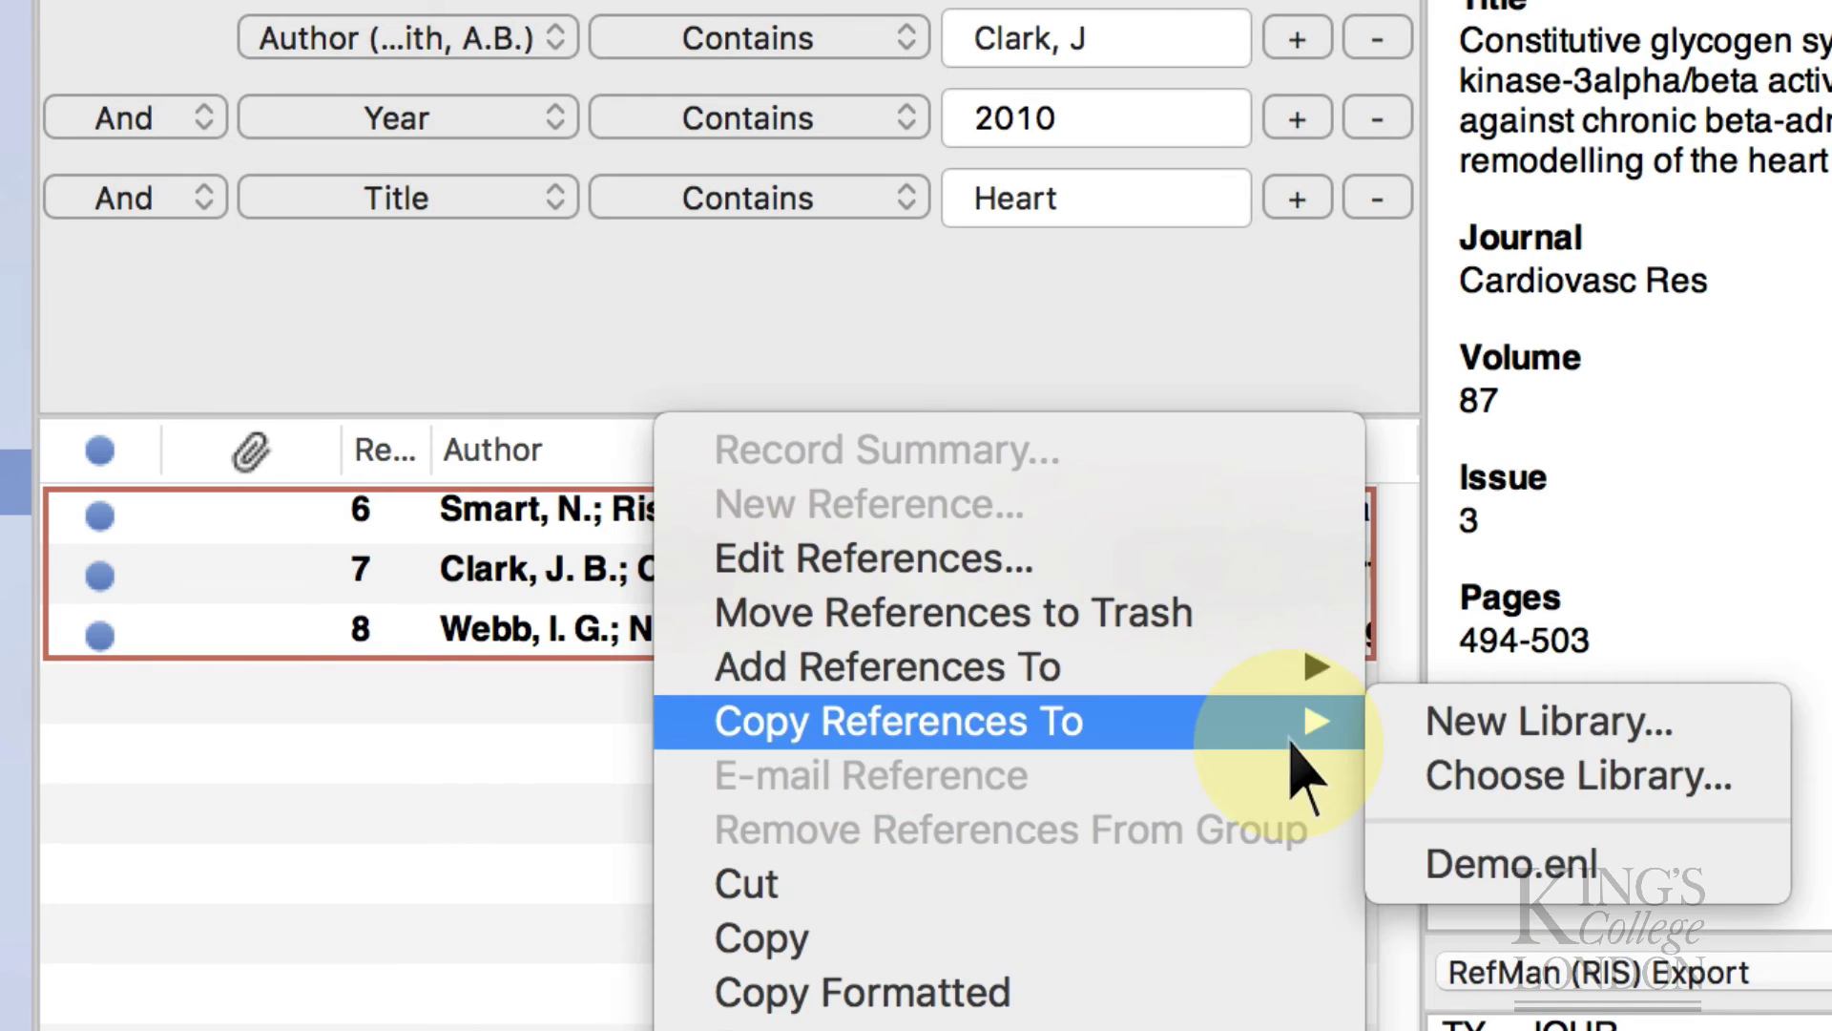
pyautogui.click(1454, 867)
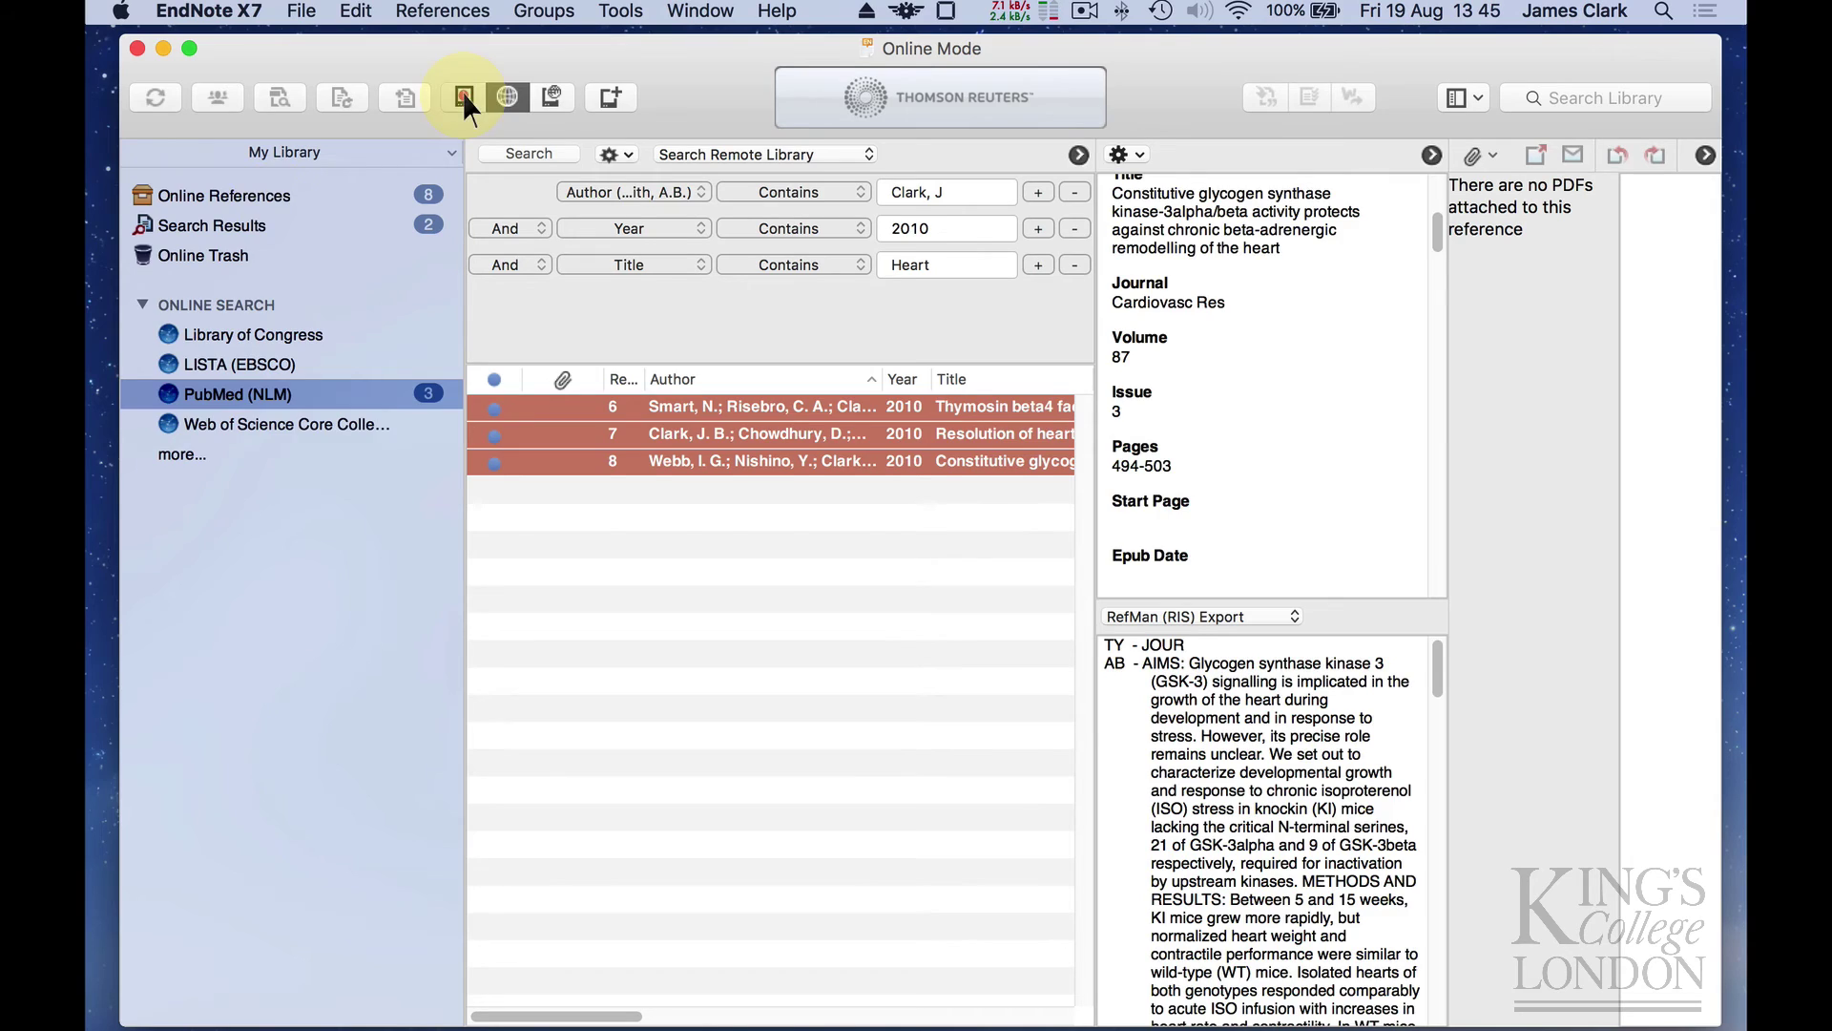
pyautogui.click(462, 95)
# Sort the references by record number and list the five Unfiled references.
pyautogui.click(621, 380)
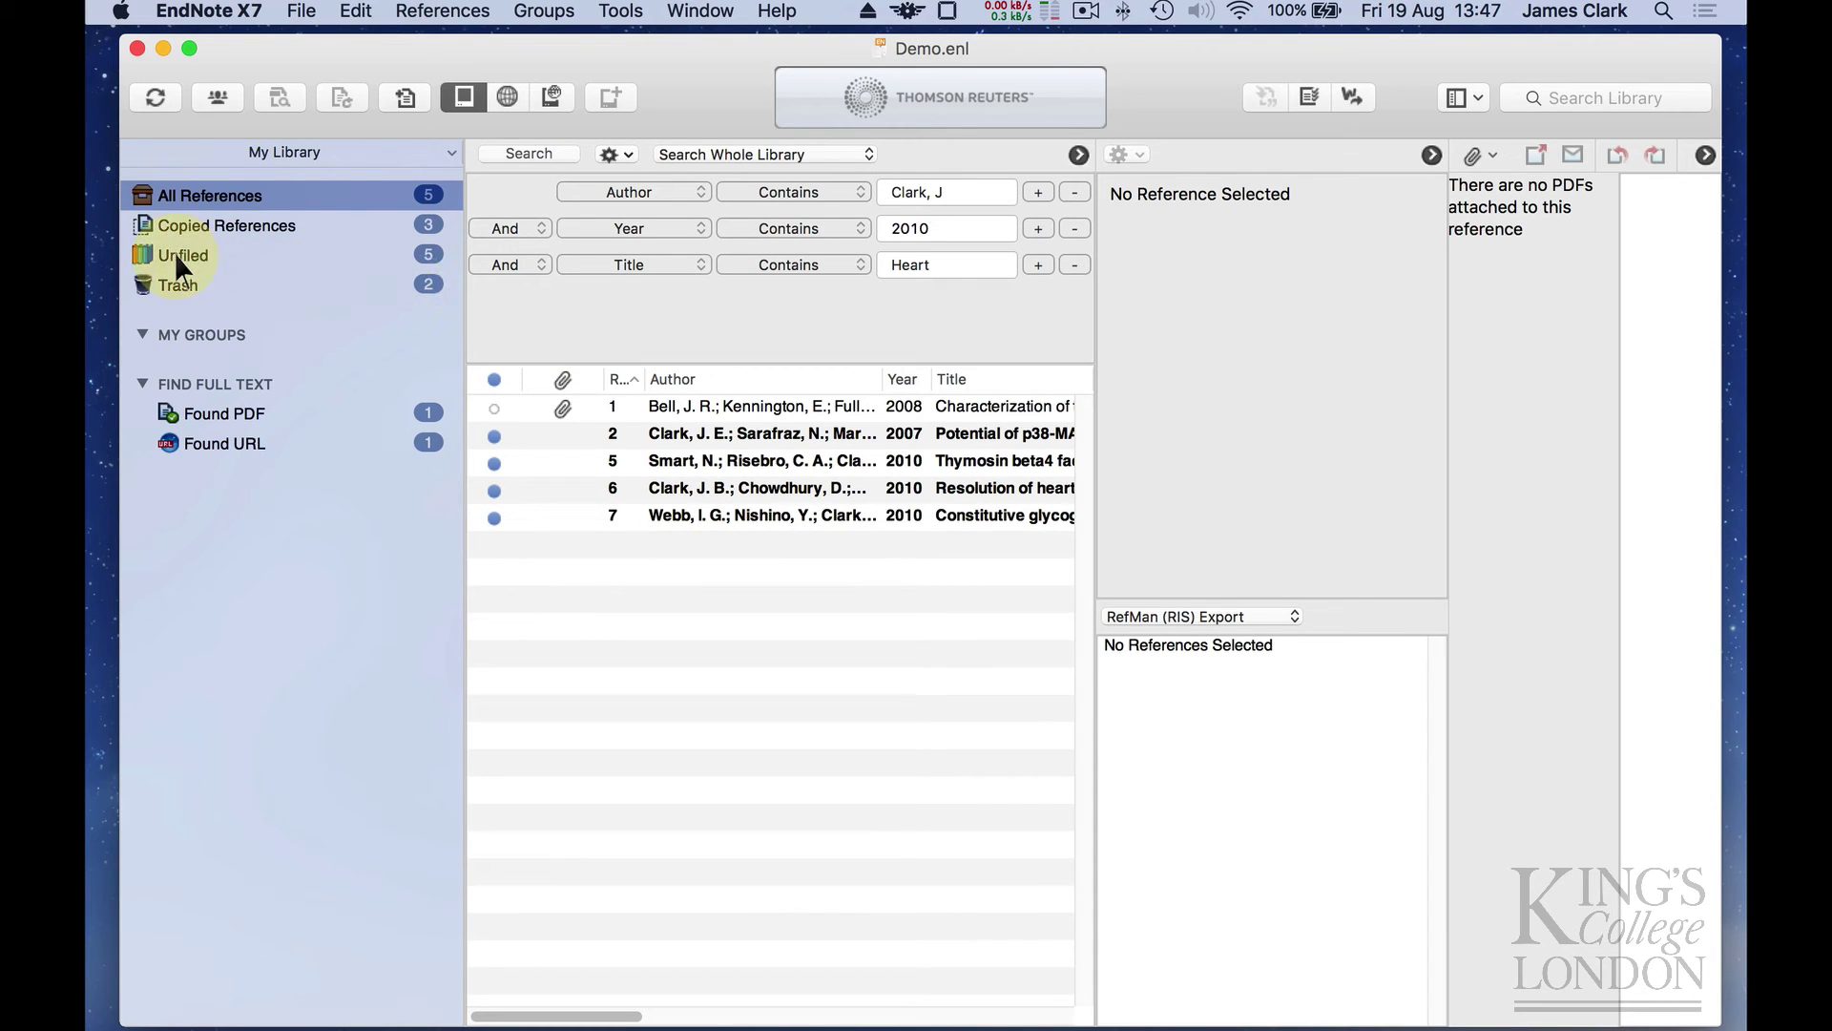
pyautogui.click(168, 256)
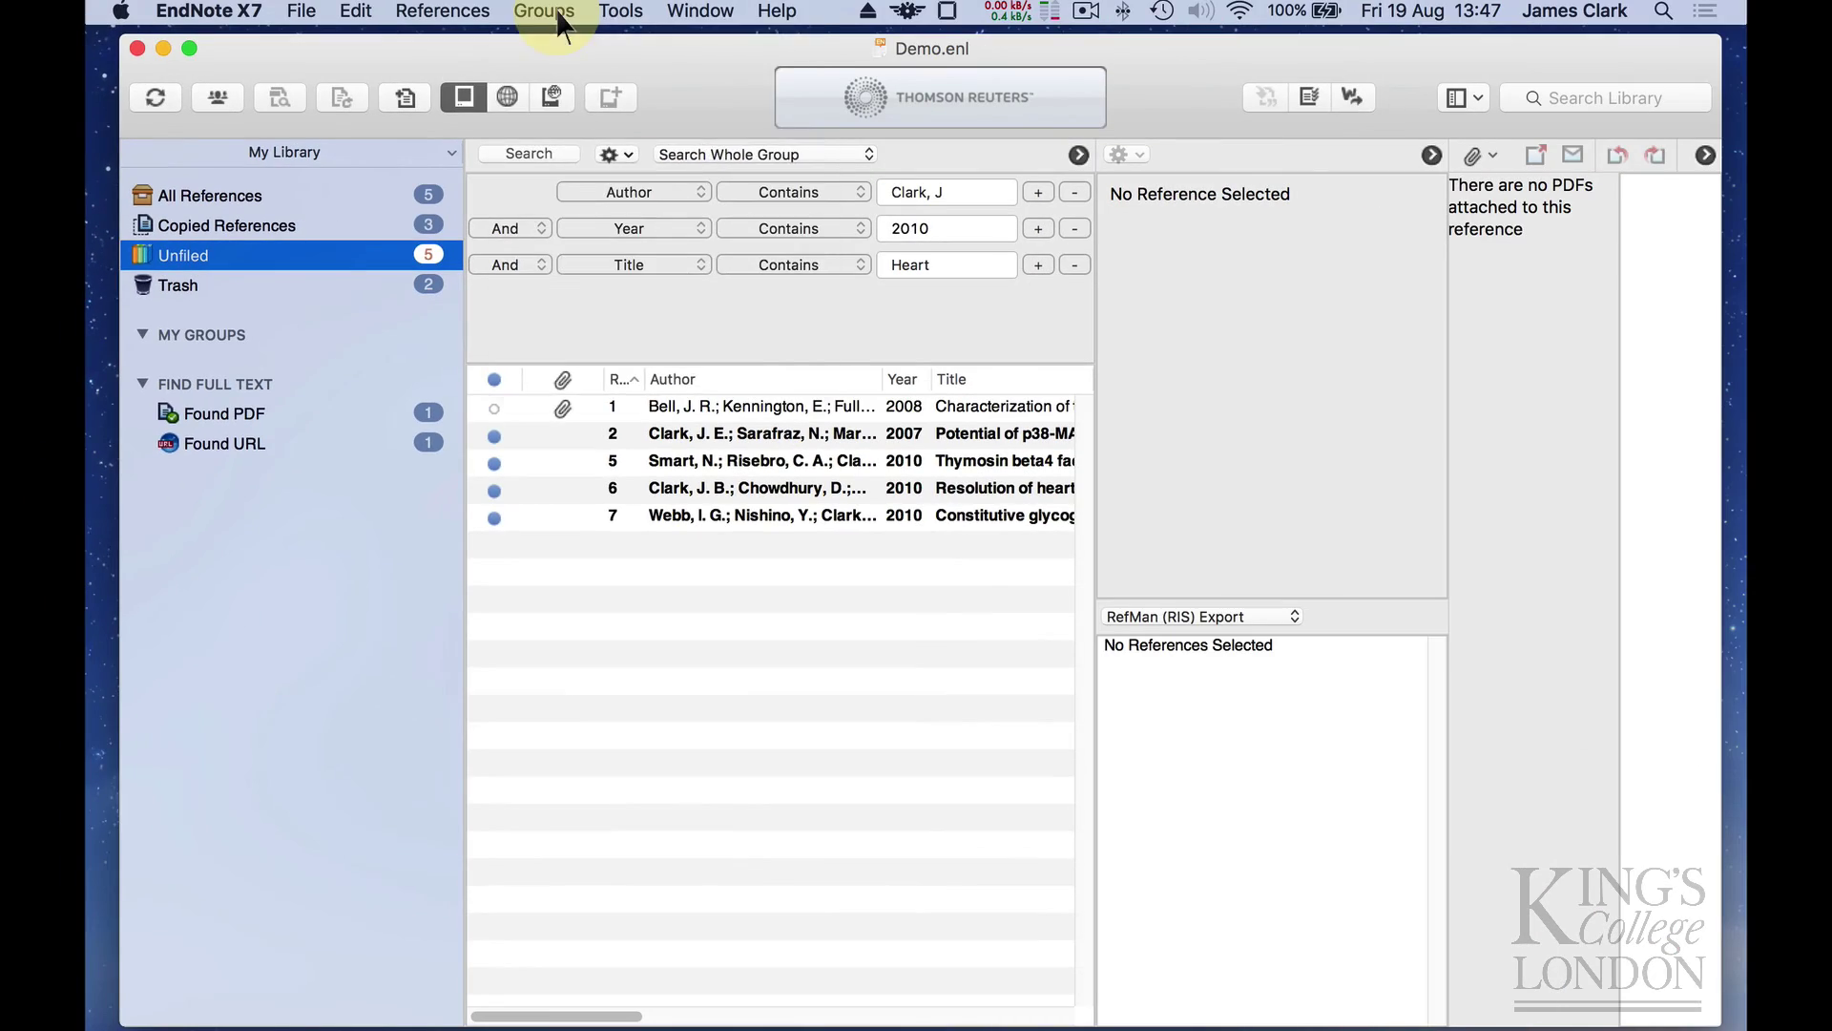
# Create a custom group named 'My New Paper'.
pyautogui.click(1362, 0)
pyautogui.click(556, 41)
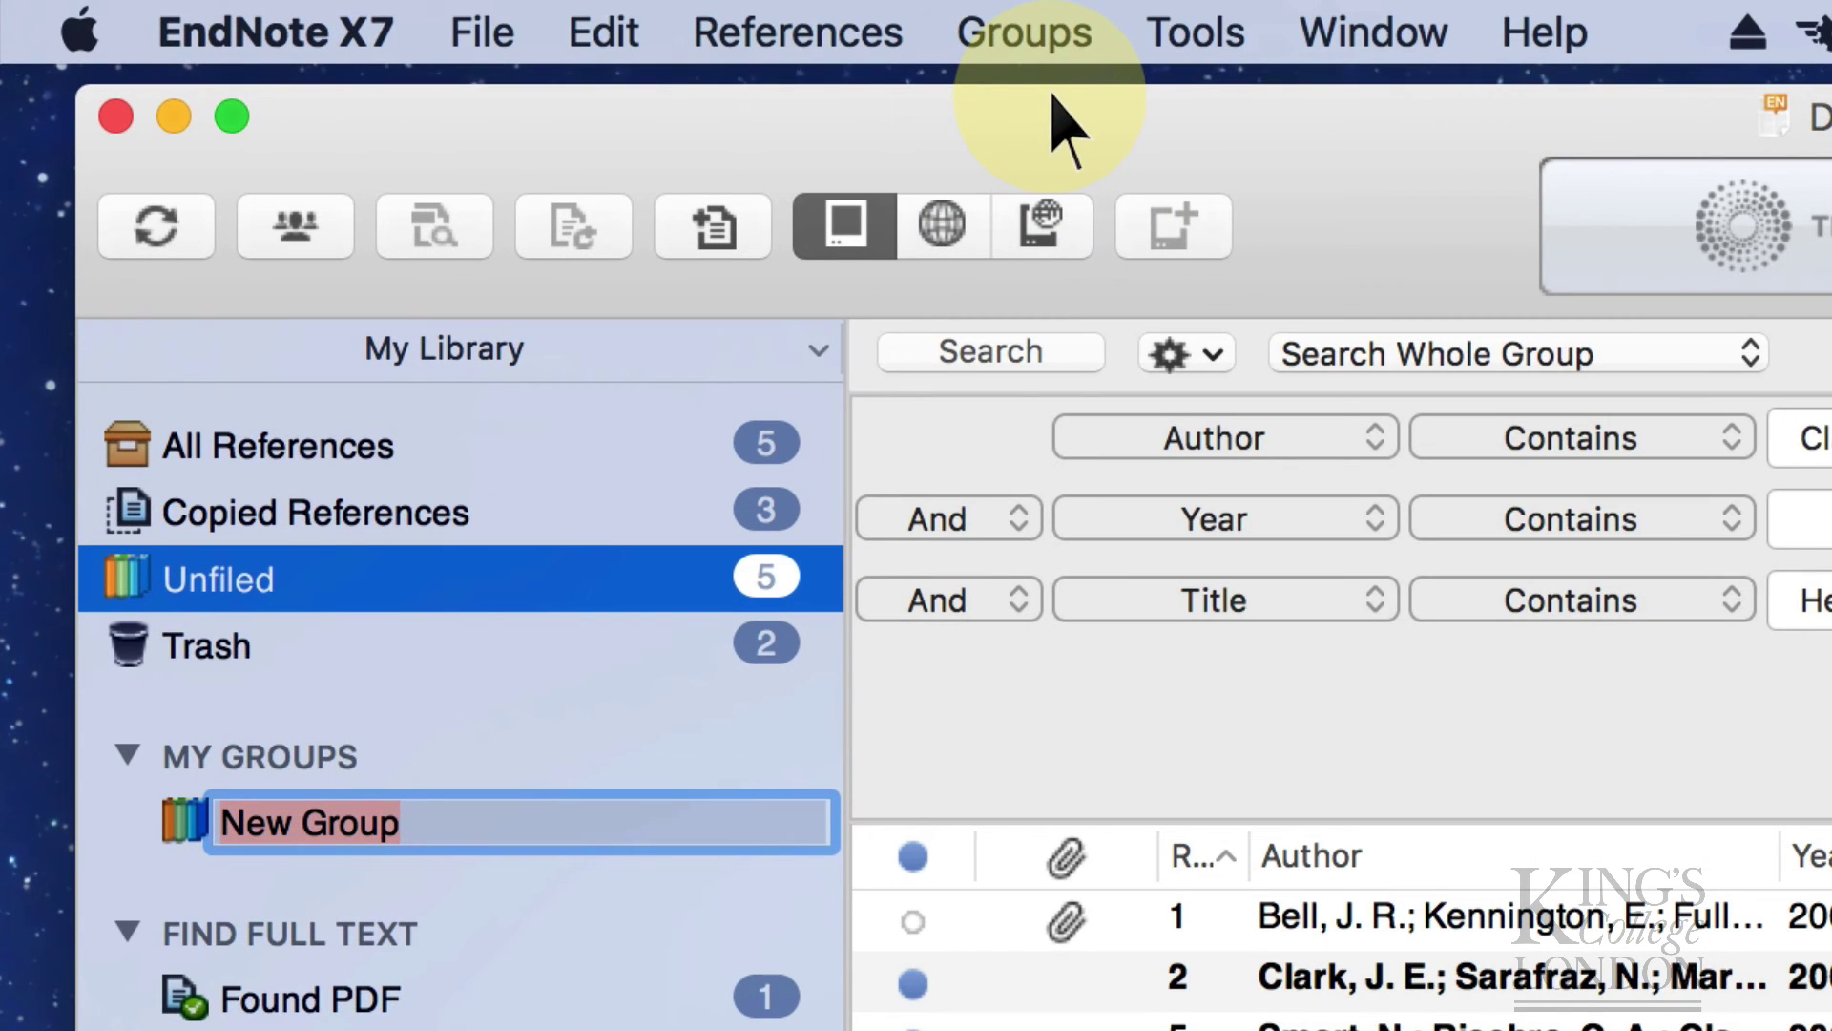
pyautogui.write('My New Paper')
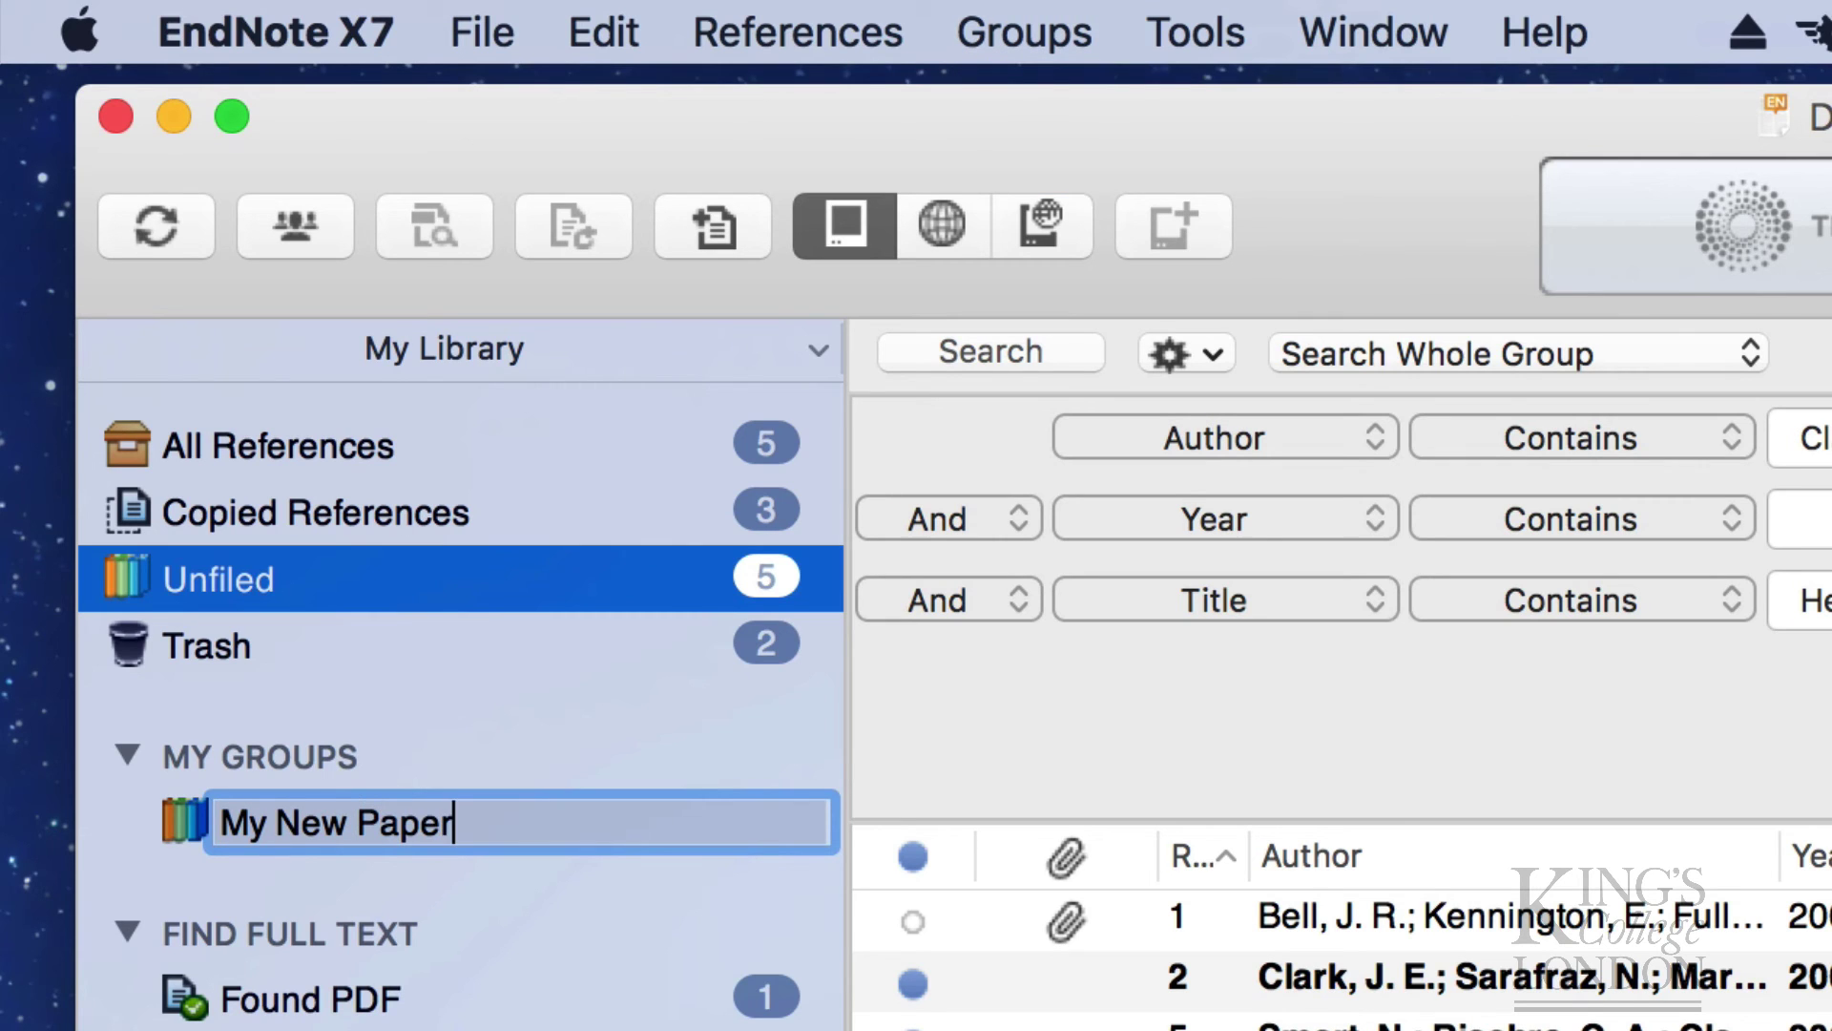
pyautogui.press('Return')
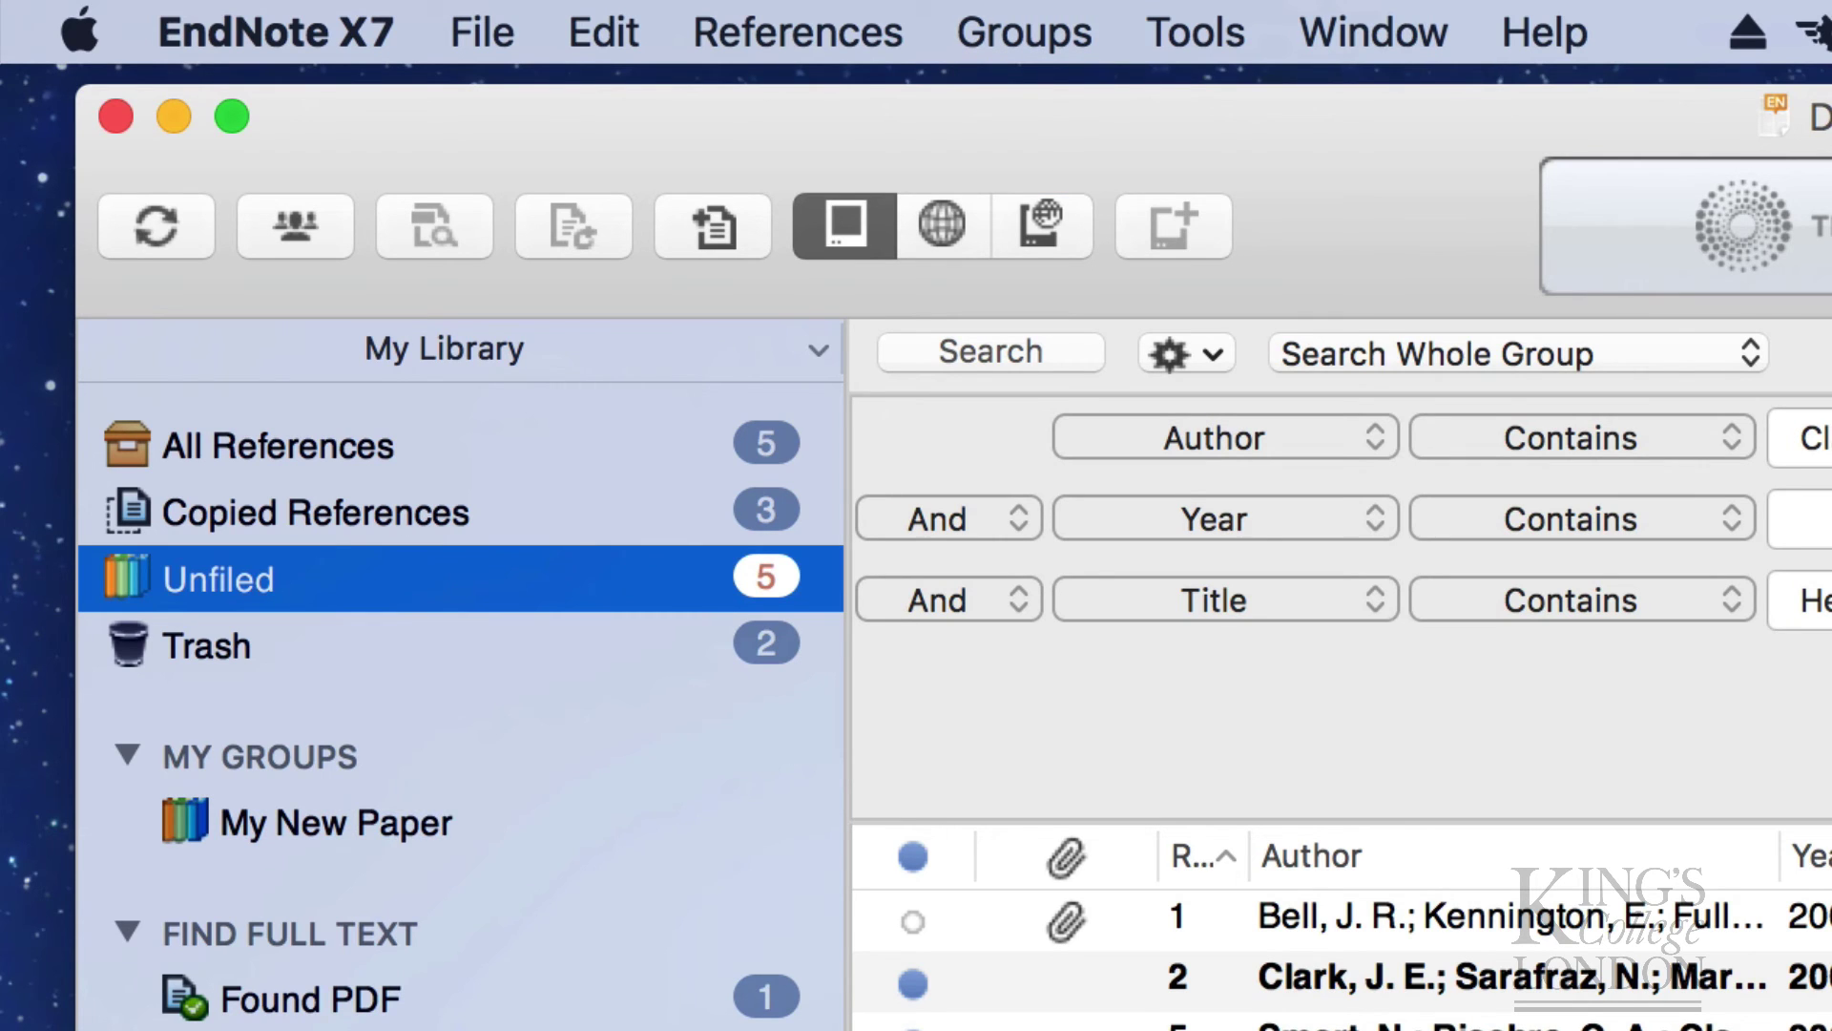
# Create a second custom group named 'Dissertation'.
pyautogui.click(979, 32)
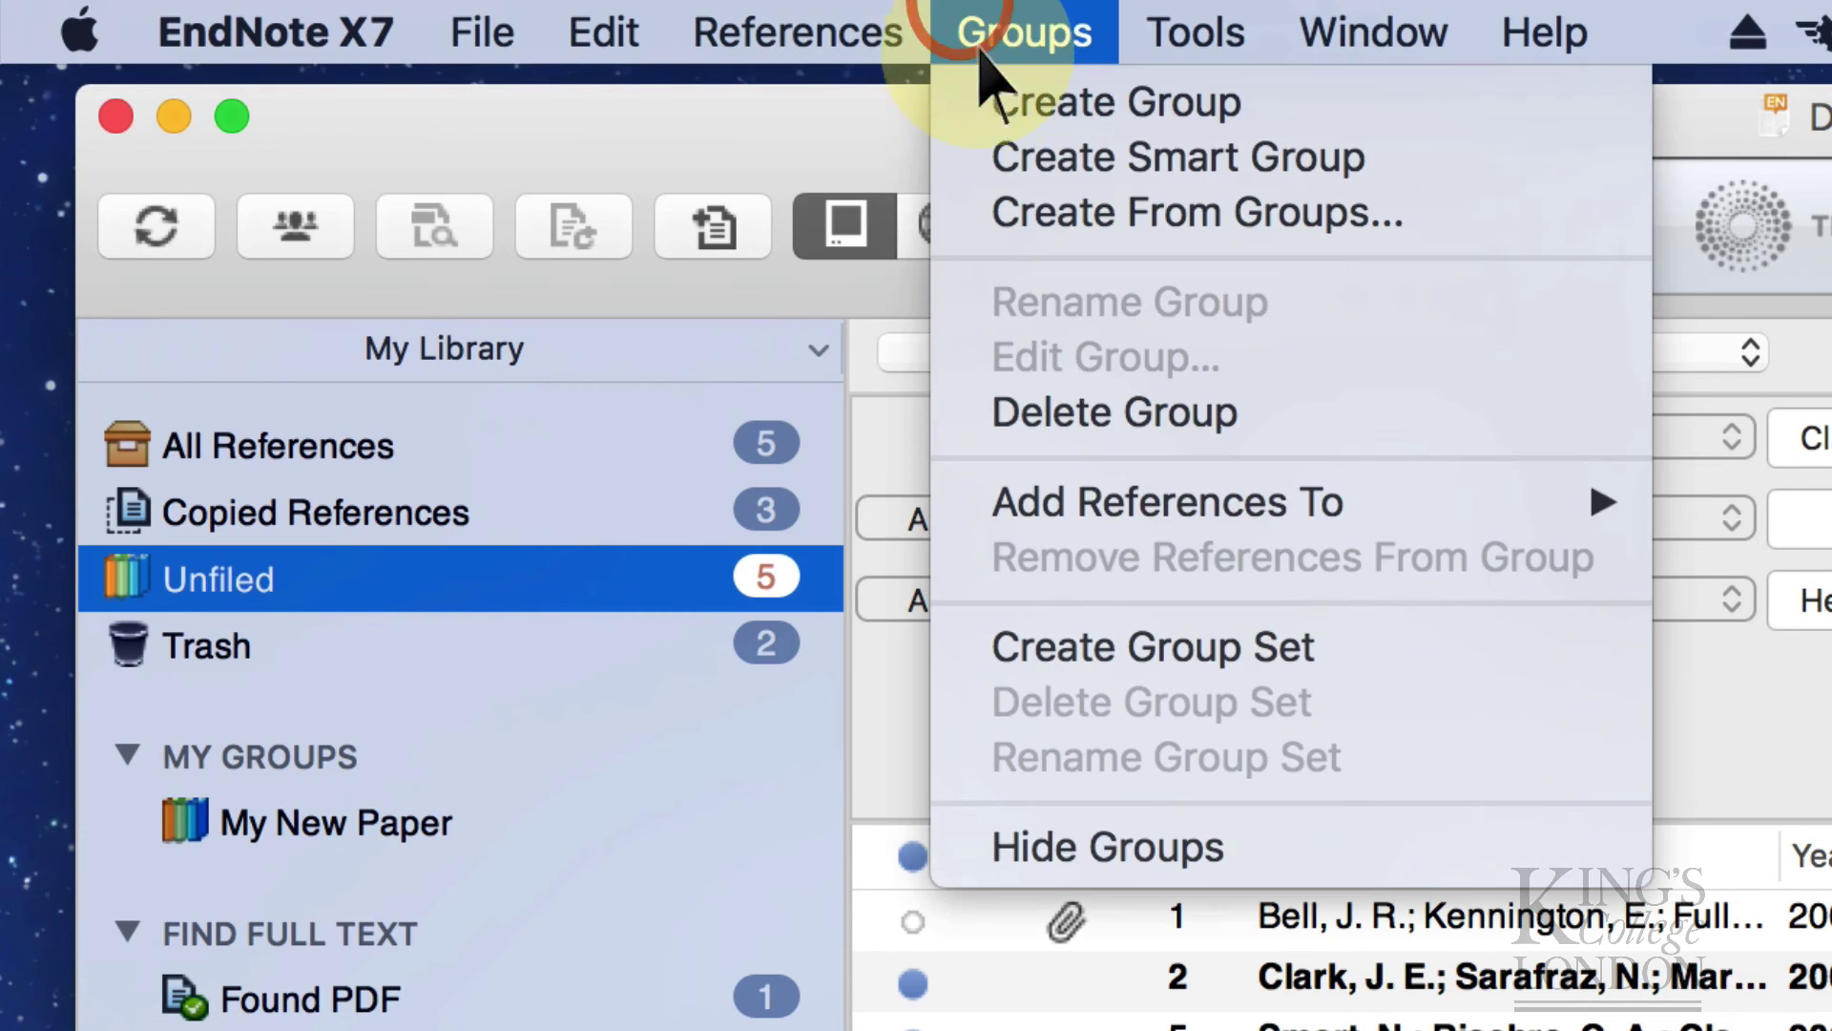
pyautogui.click(990, 102)
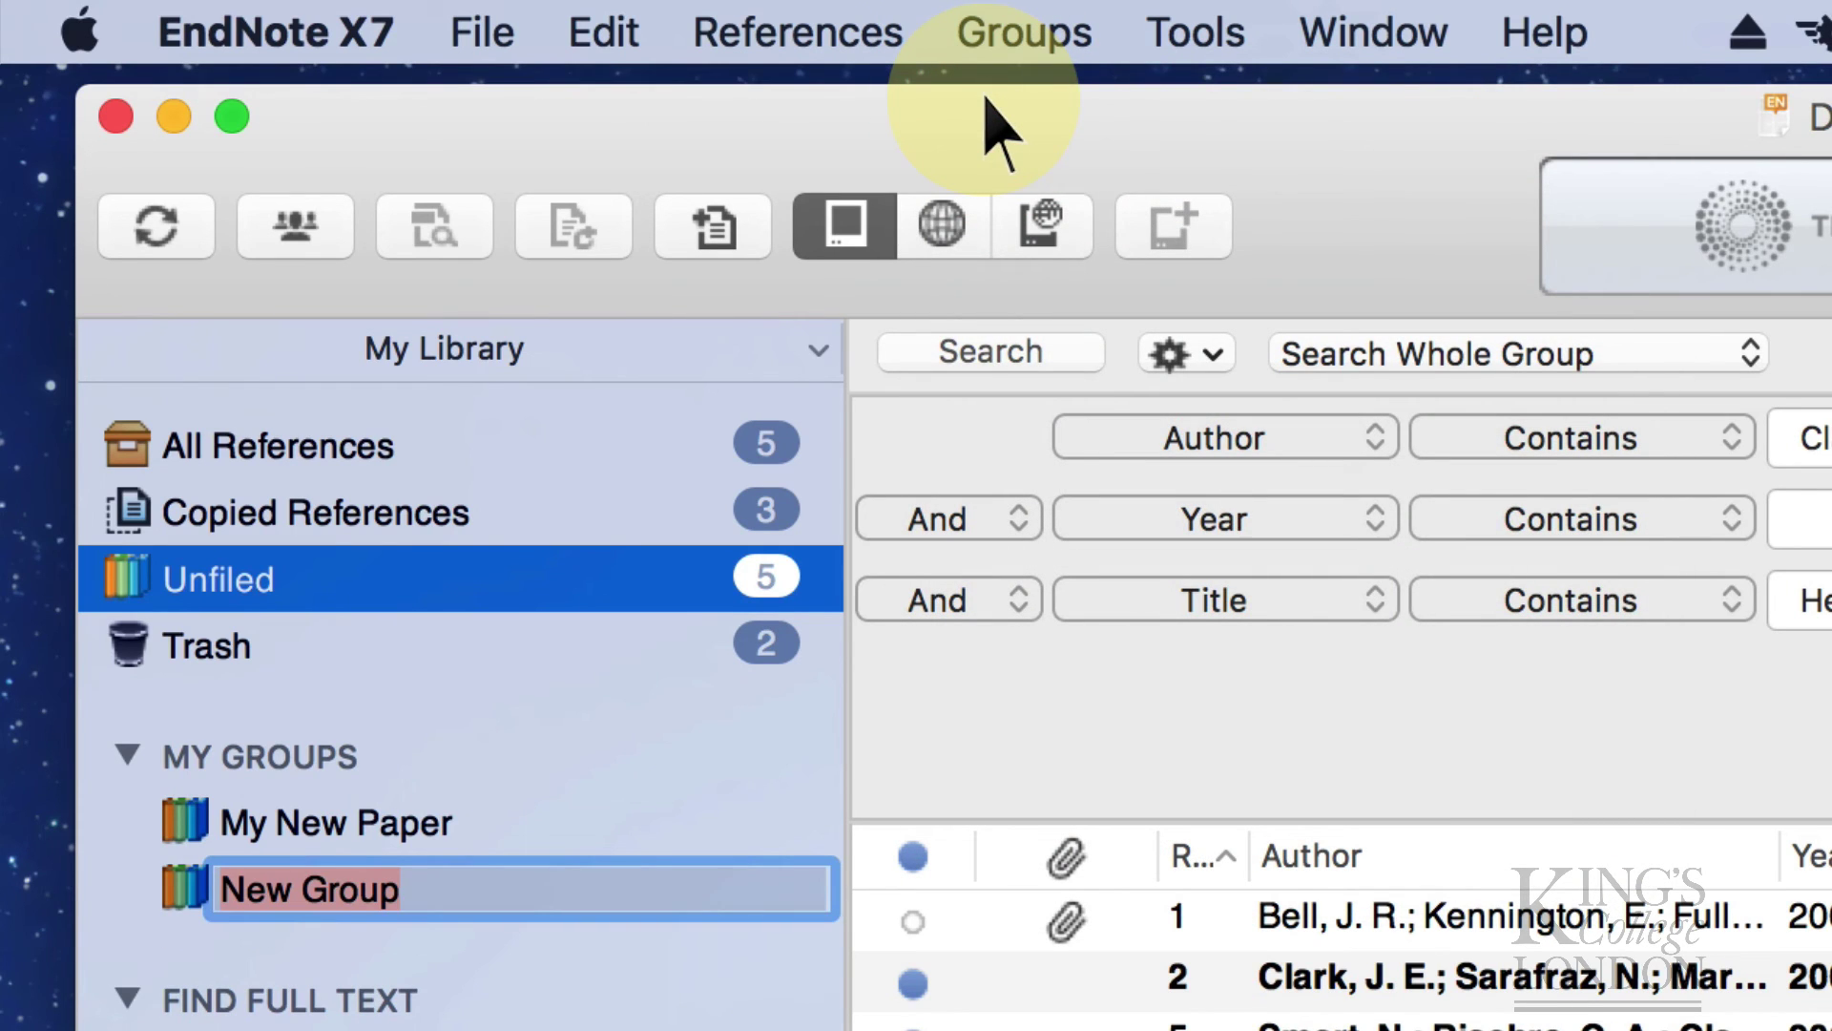
pyautogui.write('Dissertation')
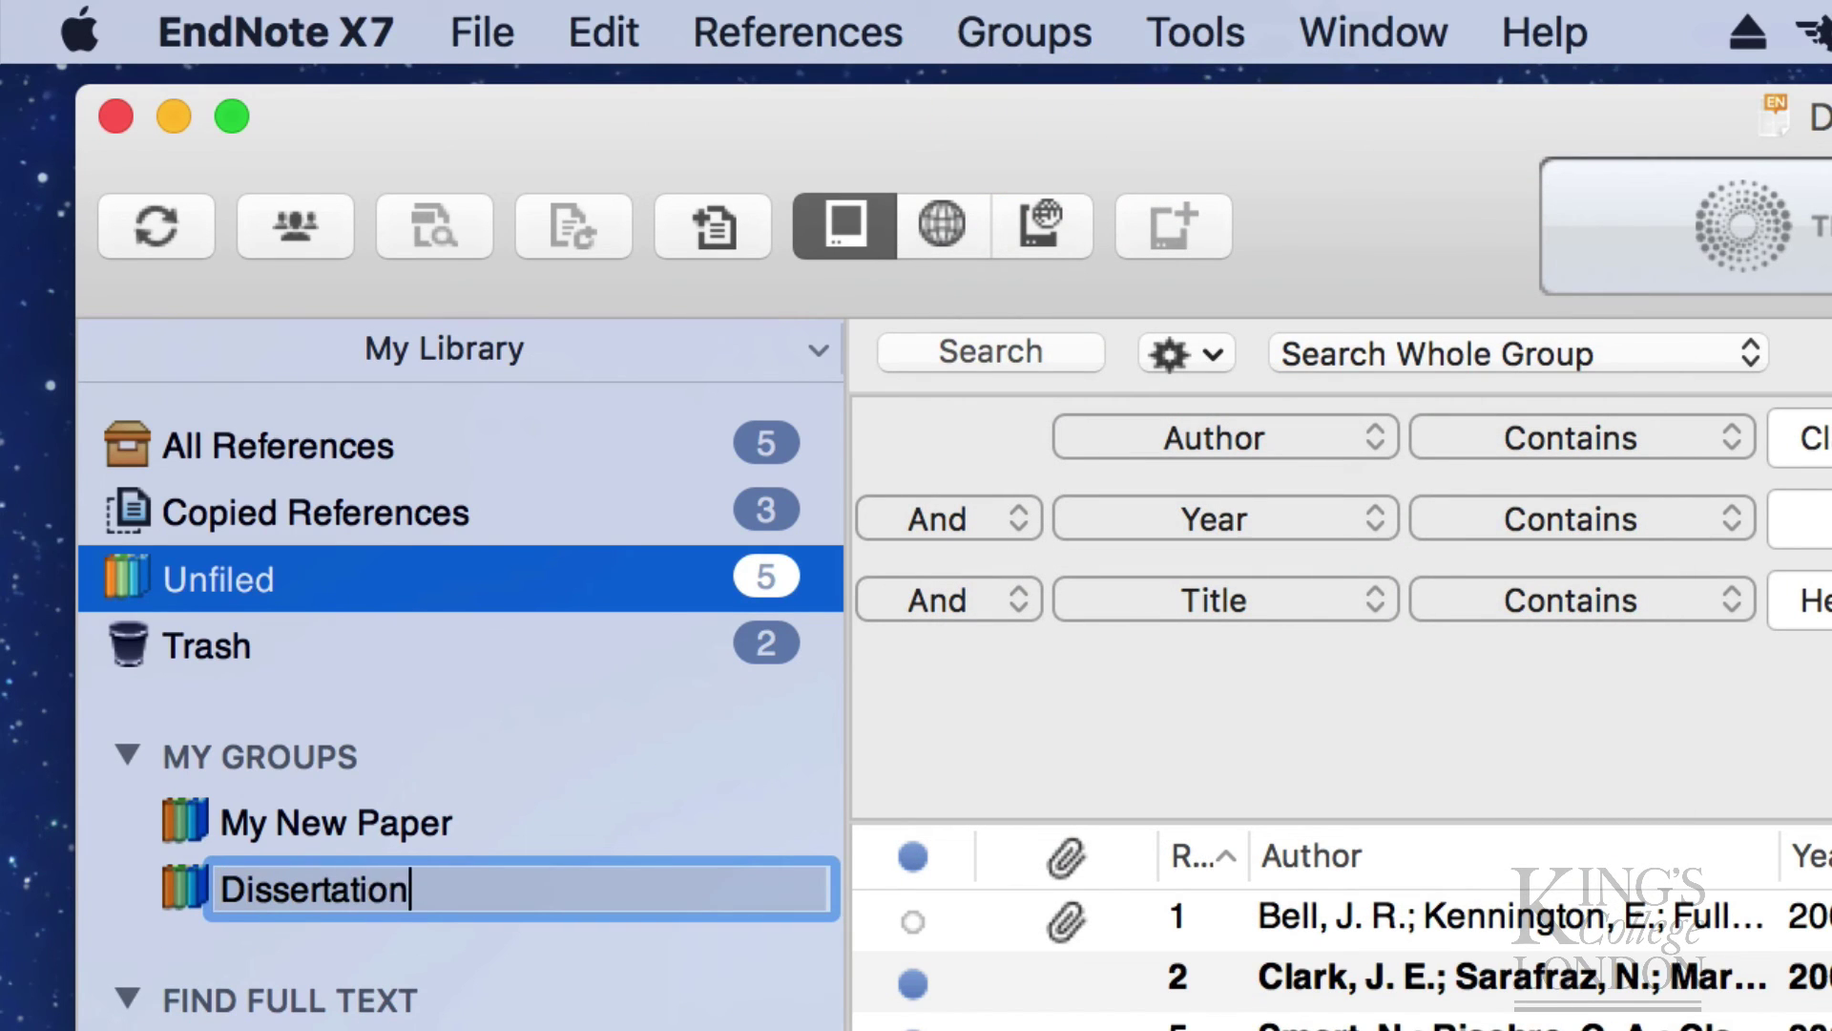
pyautogui.press('Return')
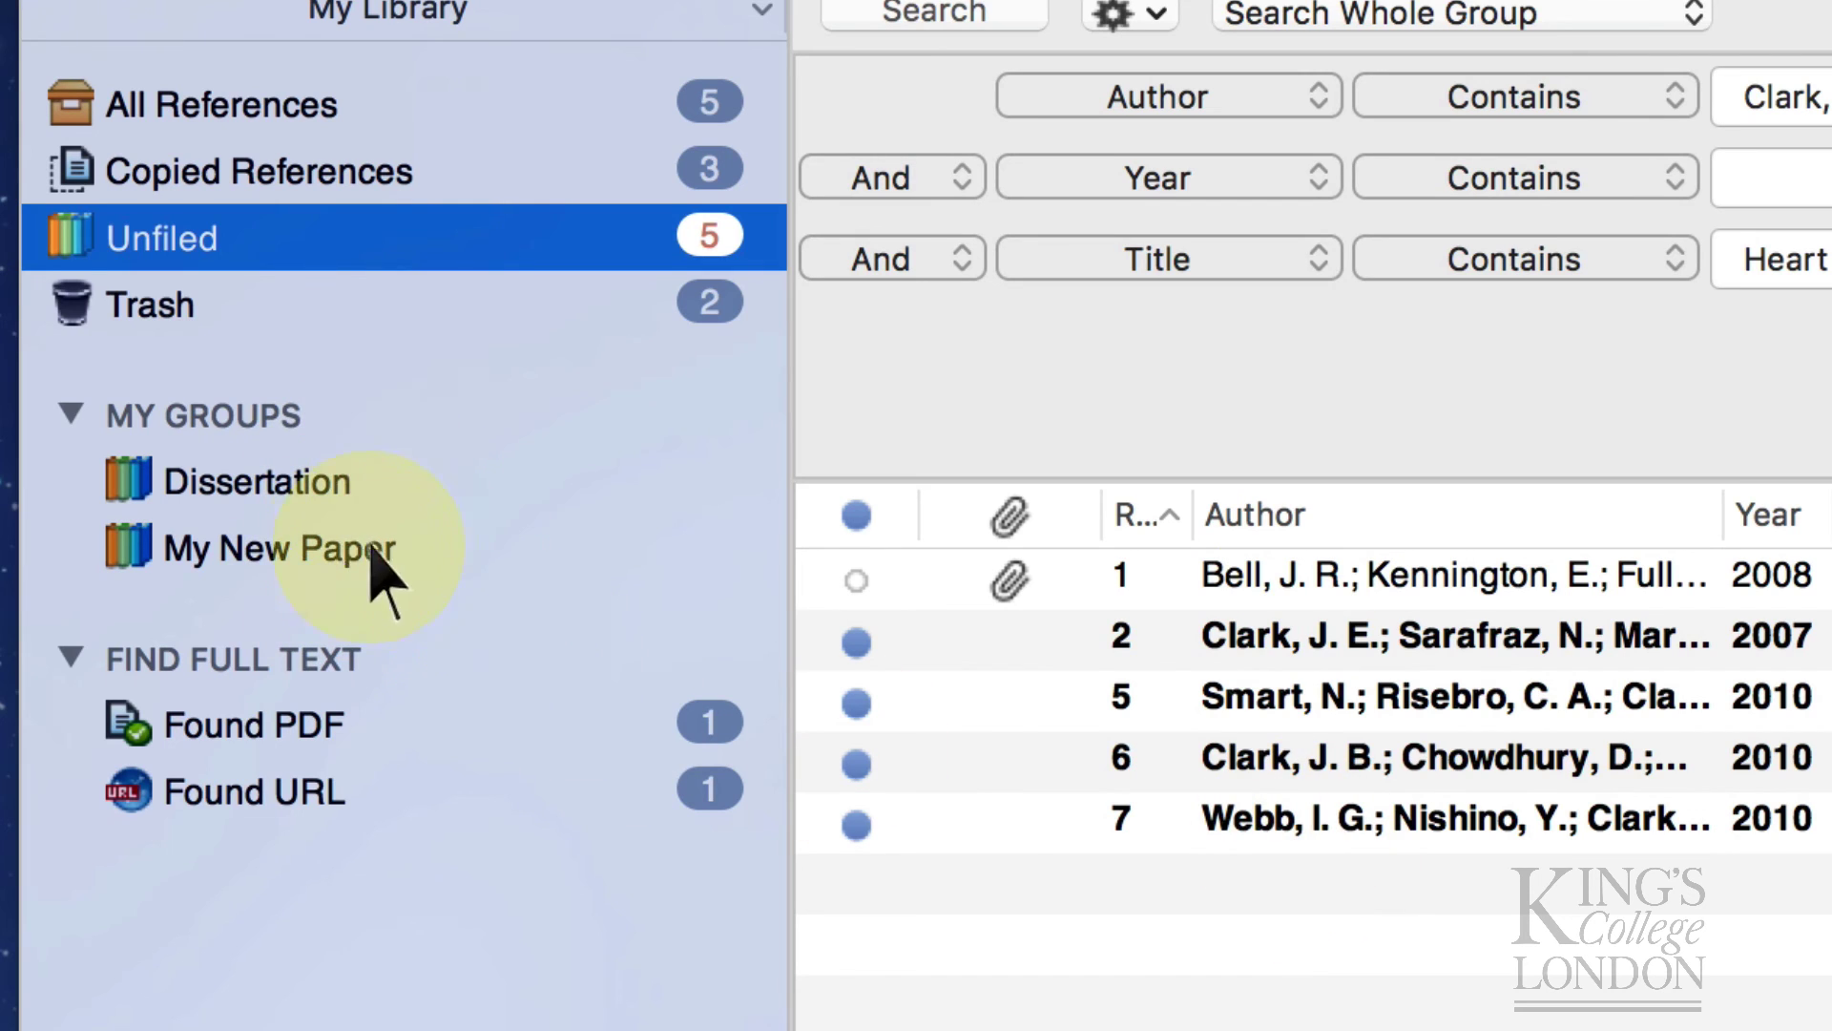
# File references 1 and 5 into Dissertation and references 2, 6 and 7 into My New Paper.
pyautogui.click(1295, 572)
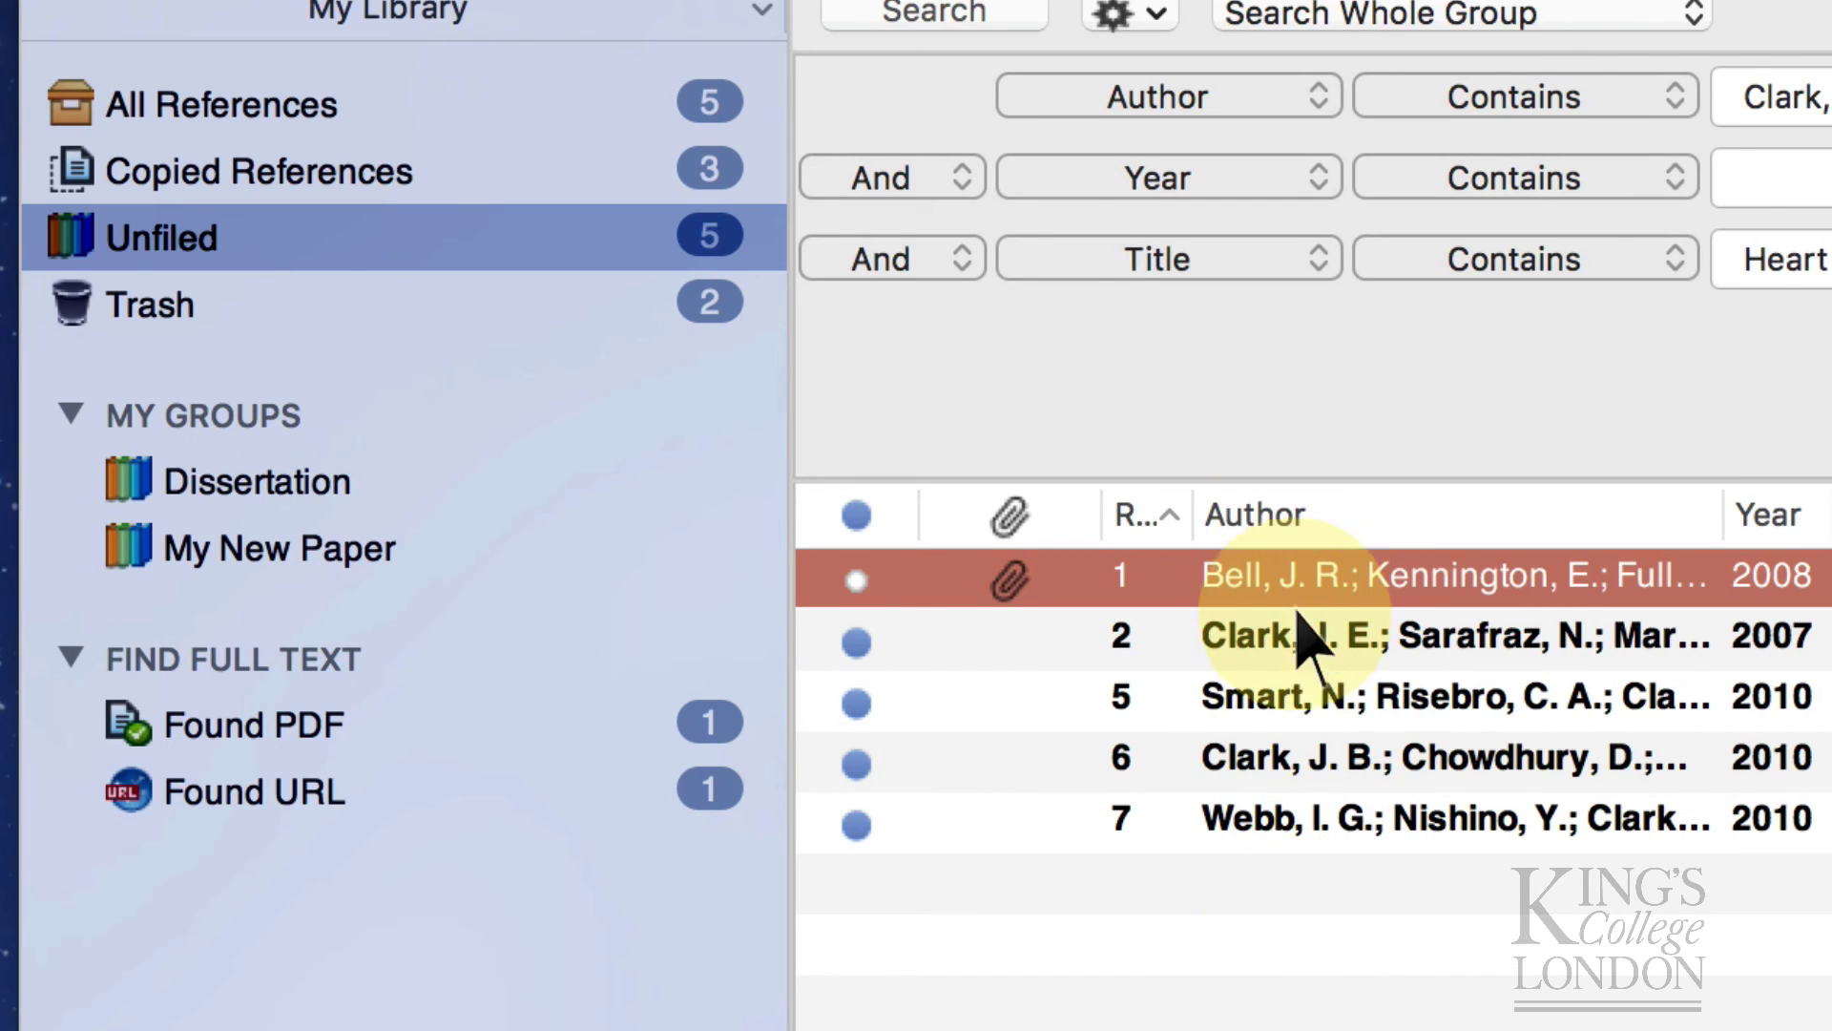
pyautogui.keyDown('super'); pyautogui.click(1312, 701); pyautogui.keyUp('super')
pyautogui.moveTo(1312, 702); pyautogui.dragTo(318, 484)
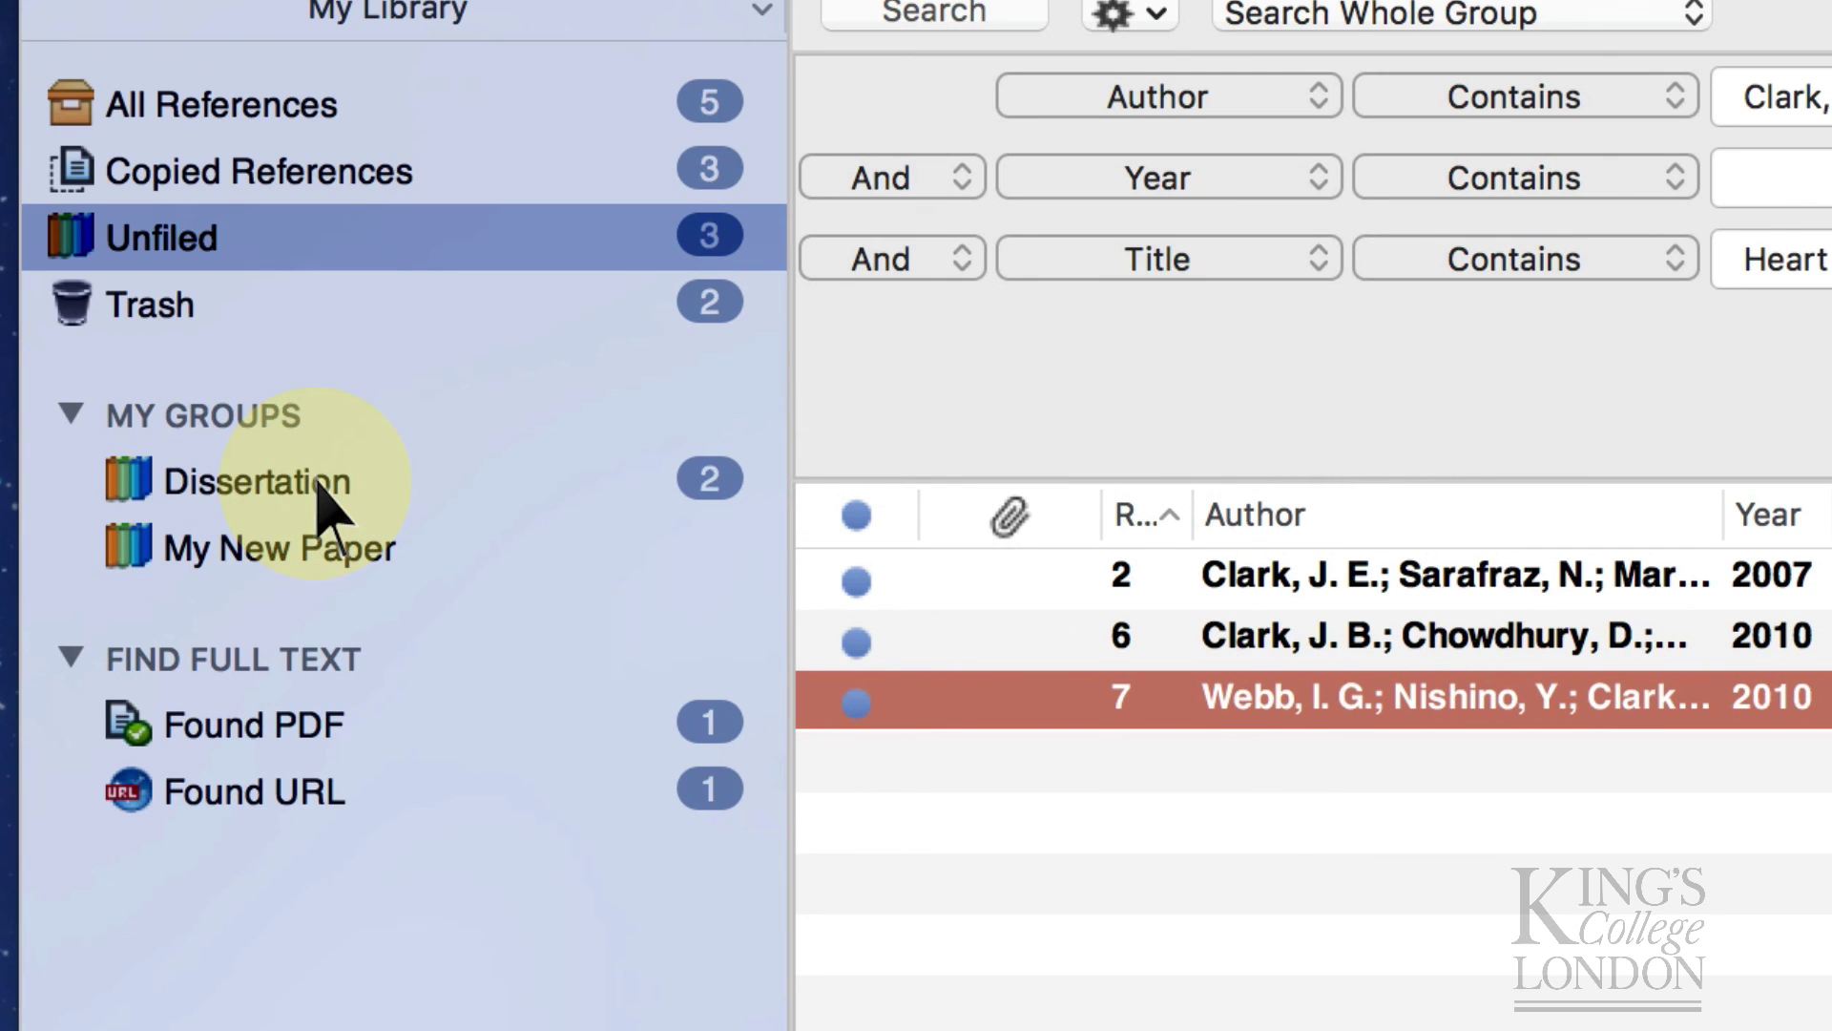
pyautogui.keyDown('shift'); pyautogui.click(1283, 584); pyautogui.keyUp('shift')
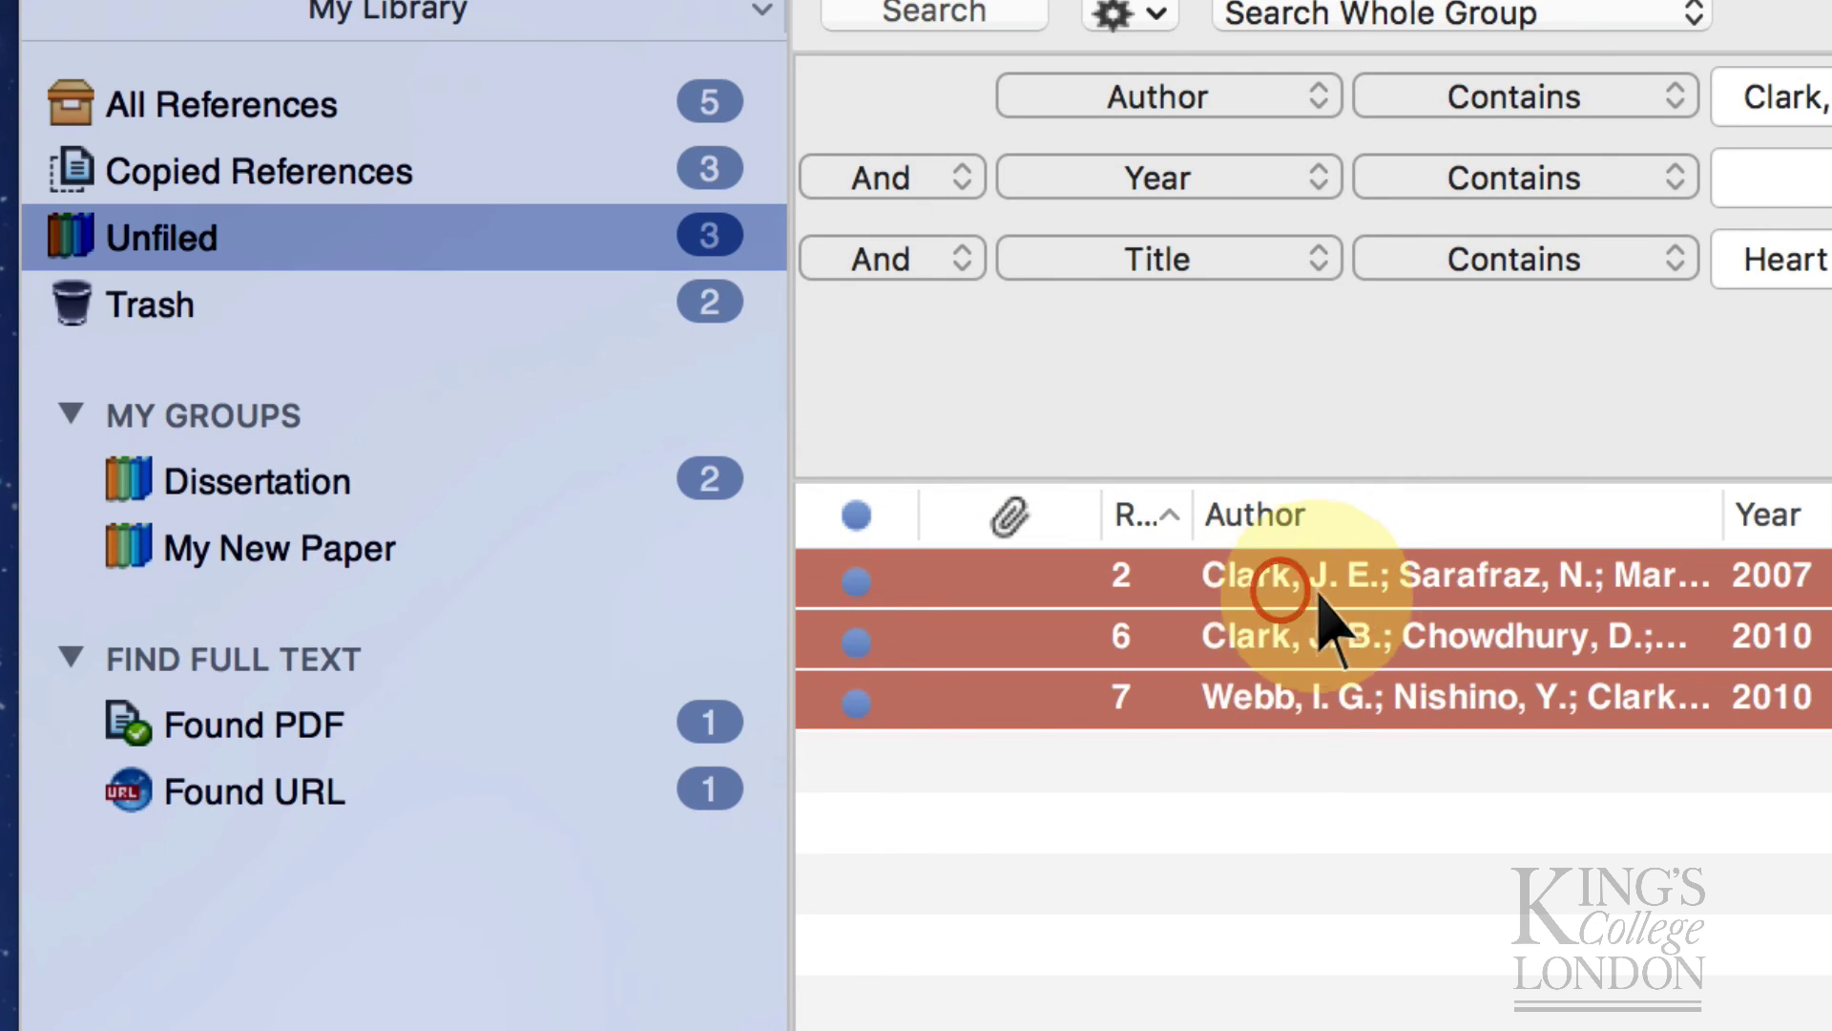
pyautogui.moveTo(1321, 591); pyautogui.dragTo(412, 558)
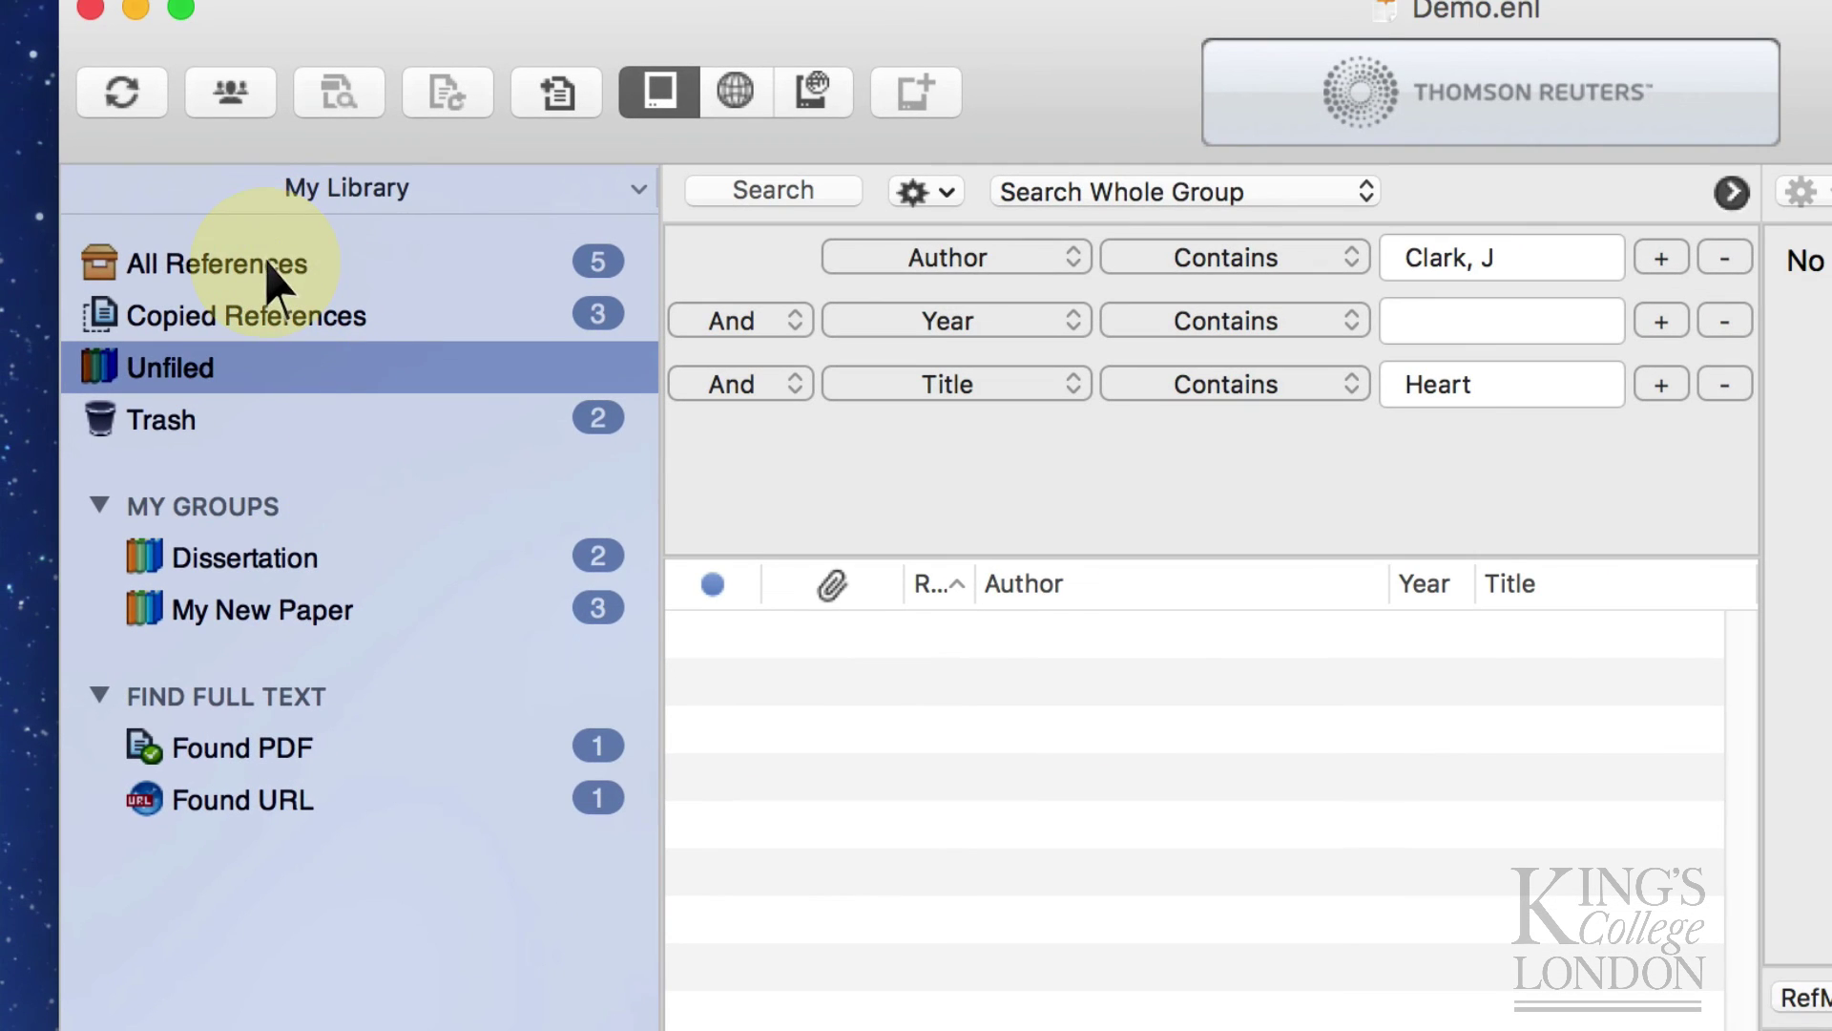
# Review All References, then check the contents of Dissertation and My New Paper.
pyautogui.click(268, 263)
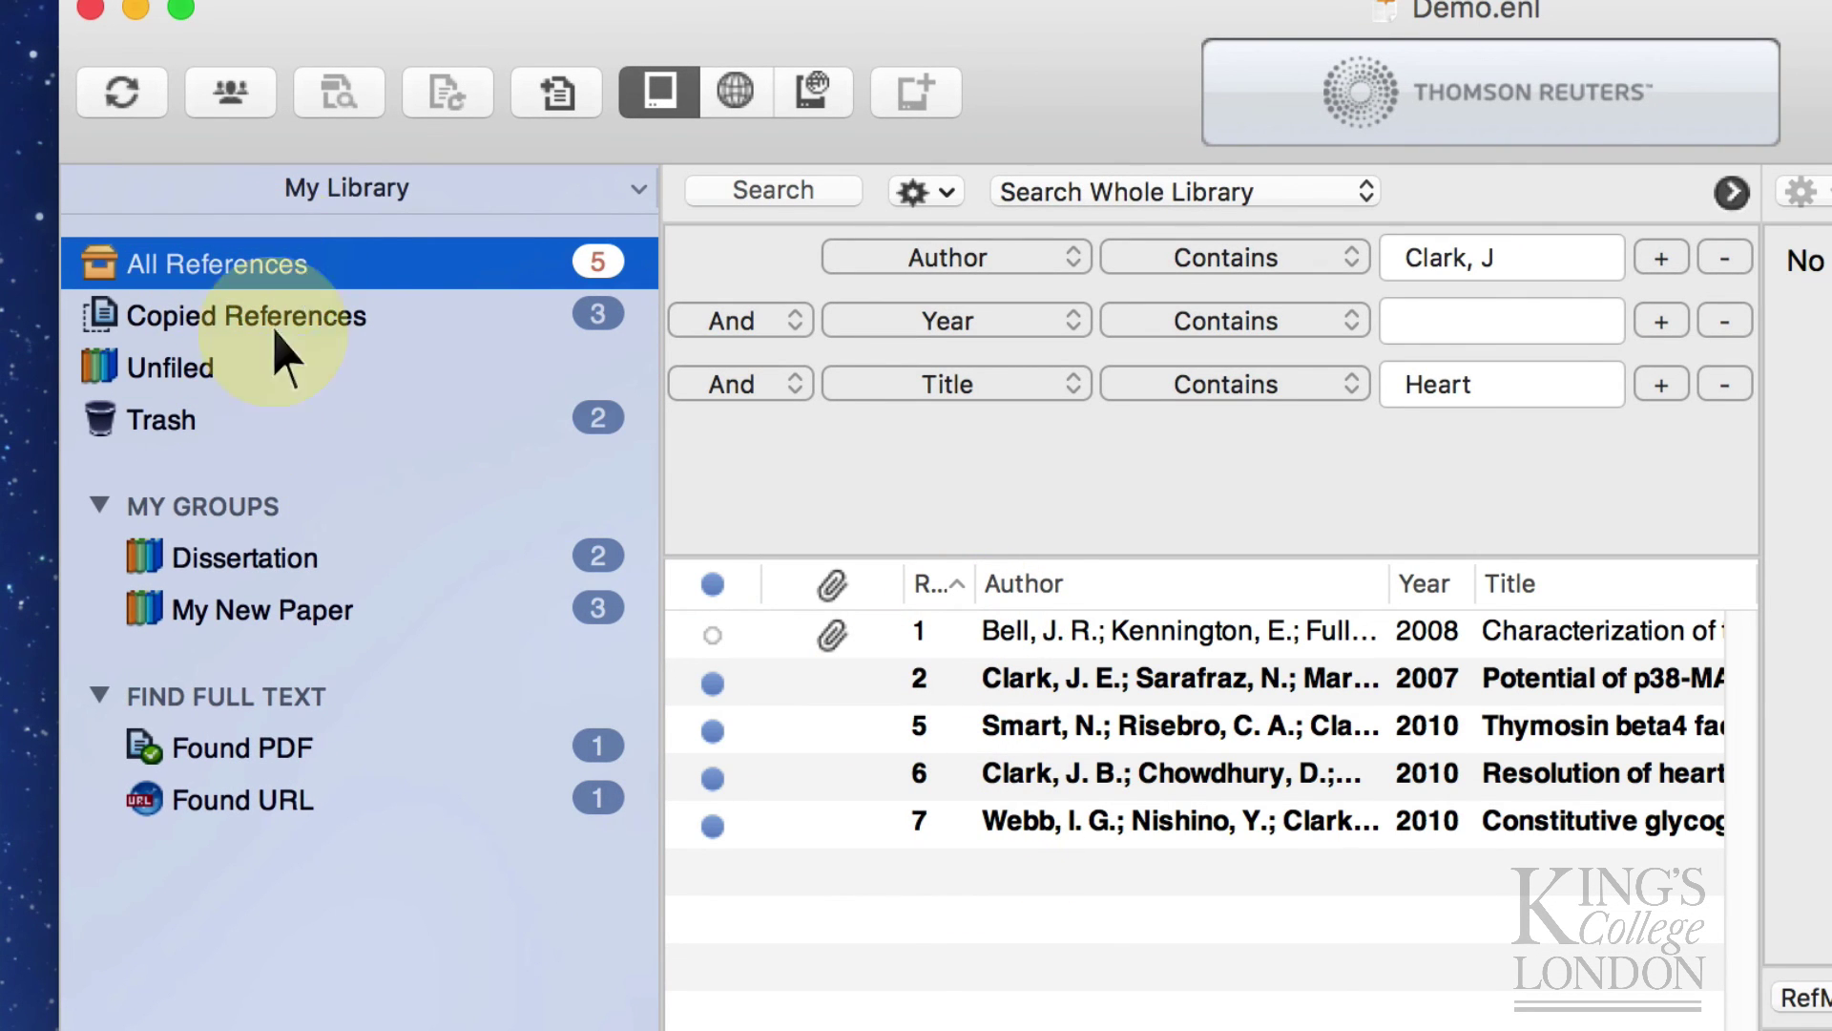
pyautogui.click(287, 567)
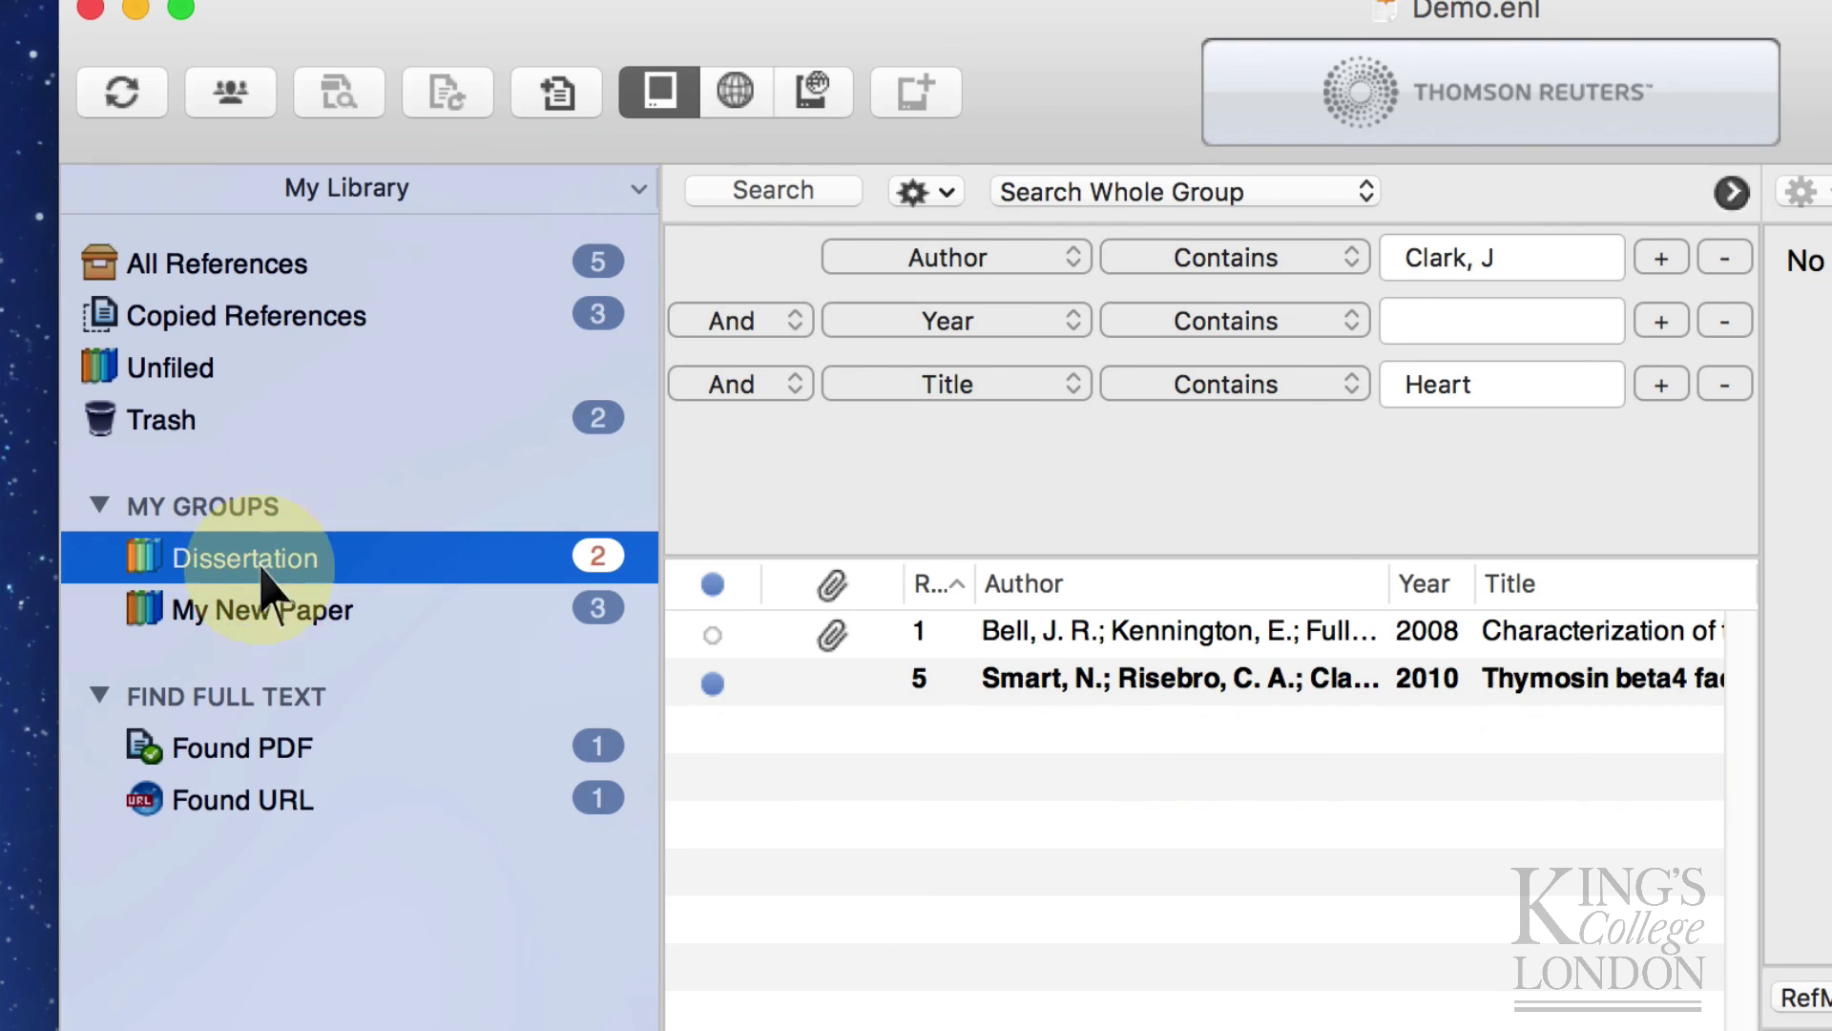
pyautogui.click(252, 622)
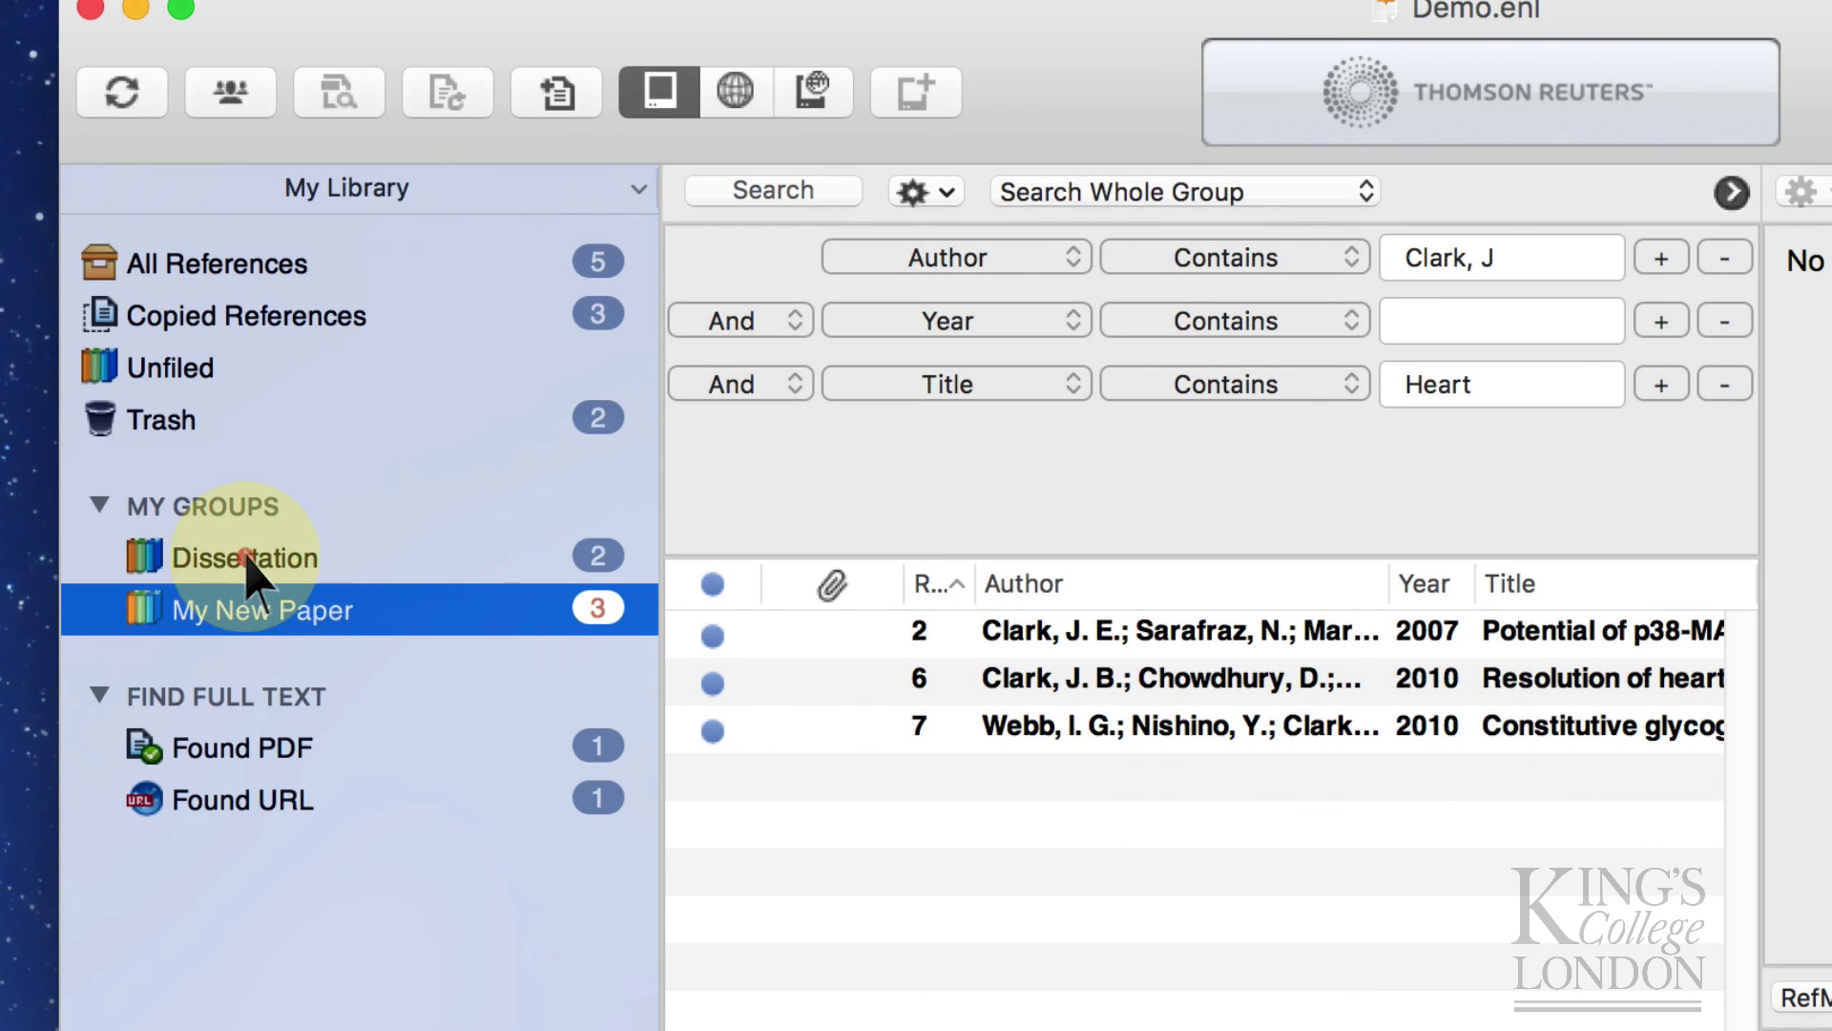
pyautogui.click(229, 564)
pyautogui.click(250, 609)
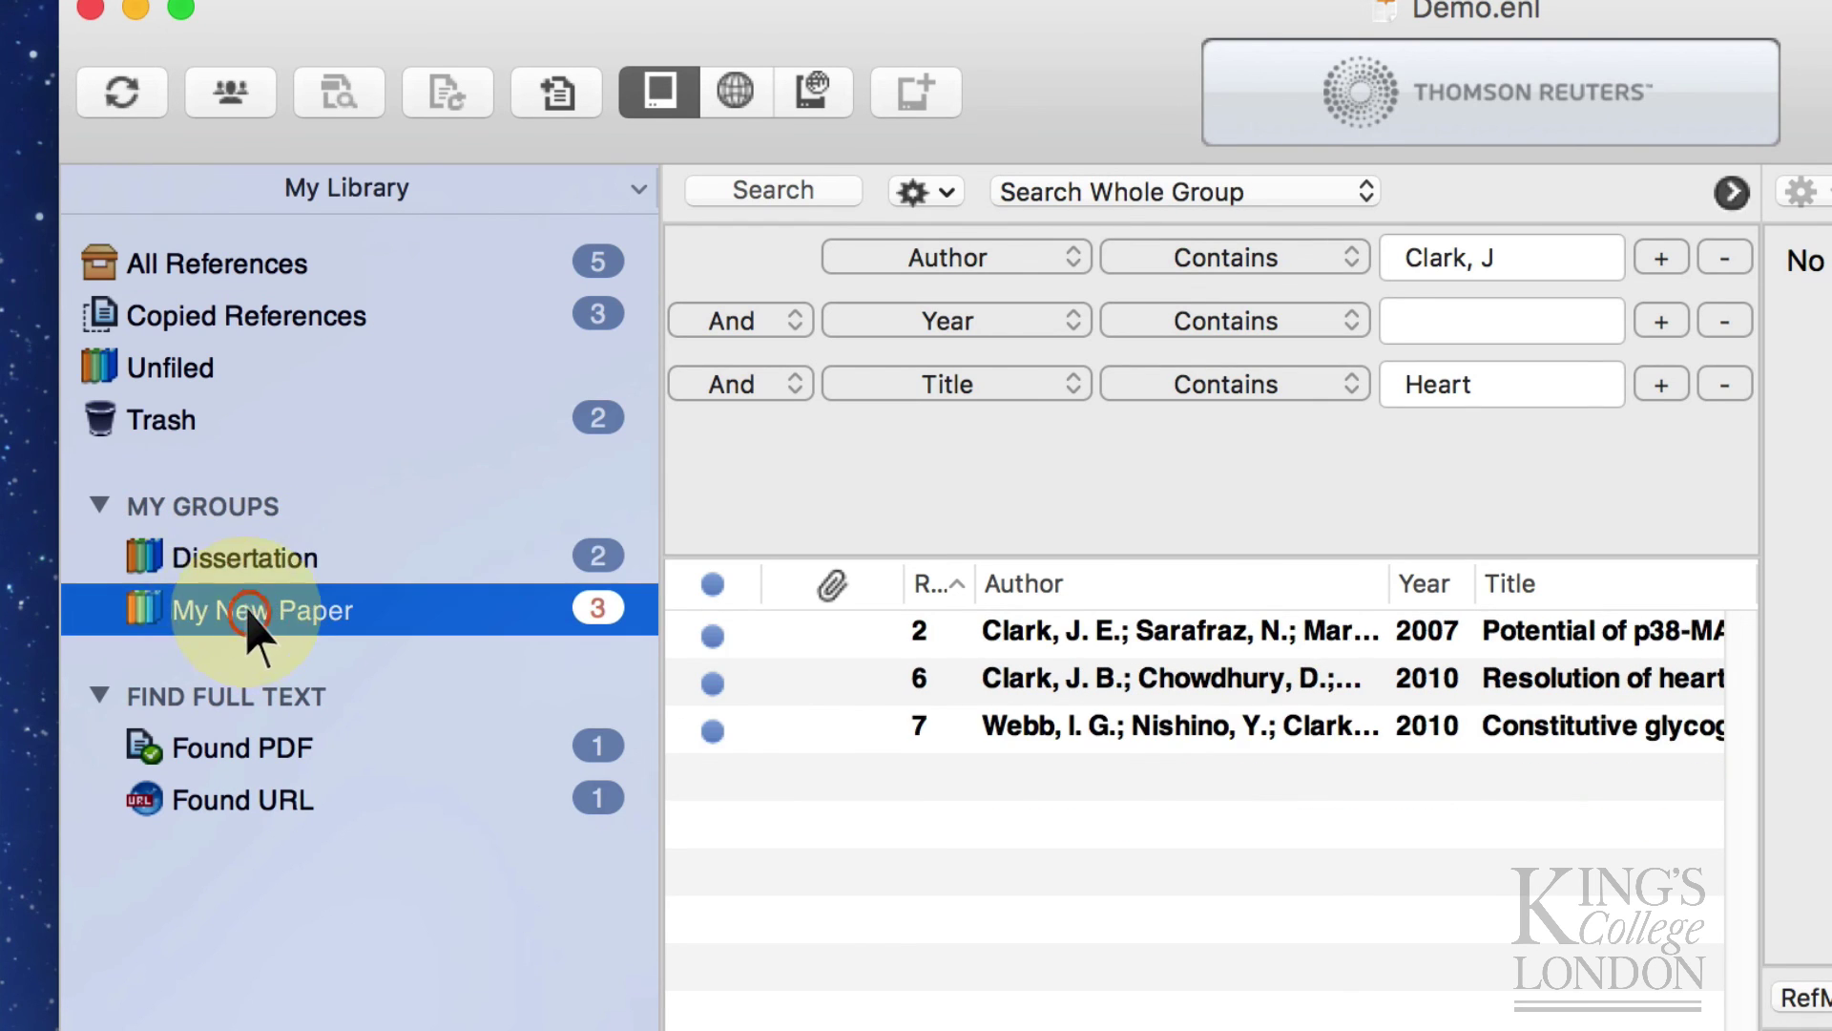